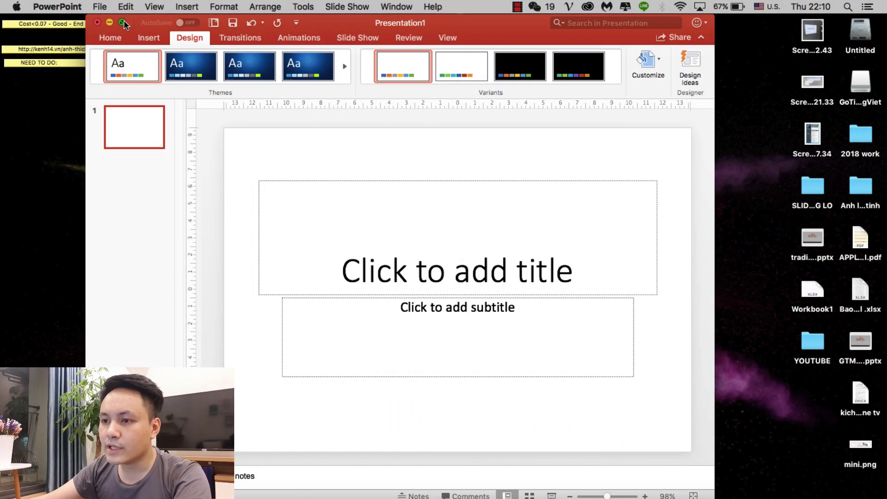
Resize the slide to A4 portrait with content scaled up, and delete the title and subtitle placeholders.
{"action": "left_click", "coordinate": [122, 22]}
{"action": "left_click", "coordinate": [734, 74]}
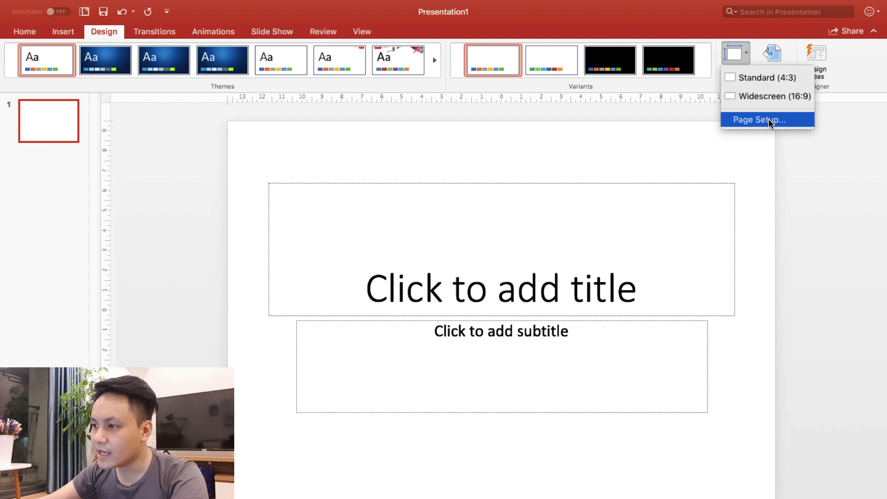
{"action": "left_click", "coordinate": [770, 119]}
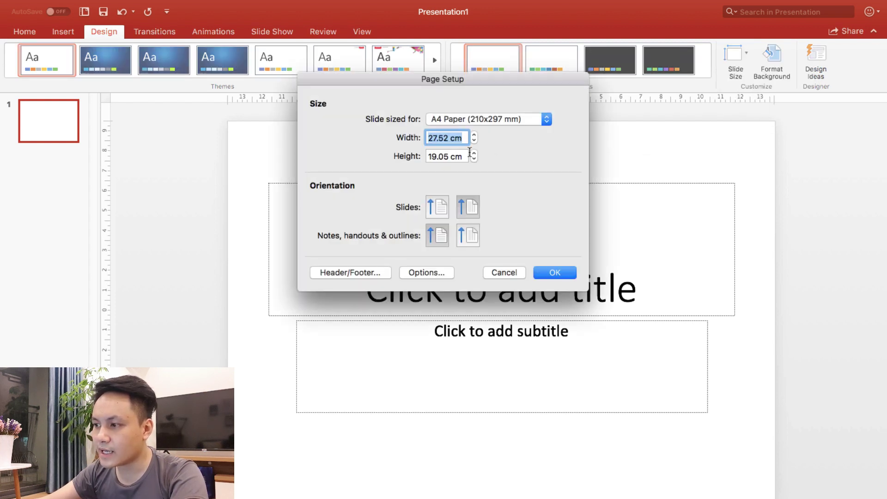
{"action": "left_click", "coordinate": [447, 211]}
{"action": "left_click", "coordinate": [492, 121]}
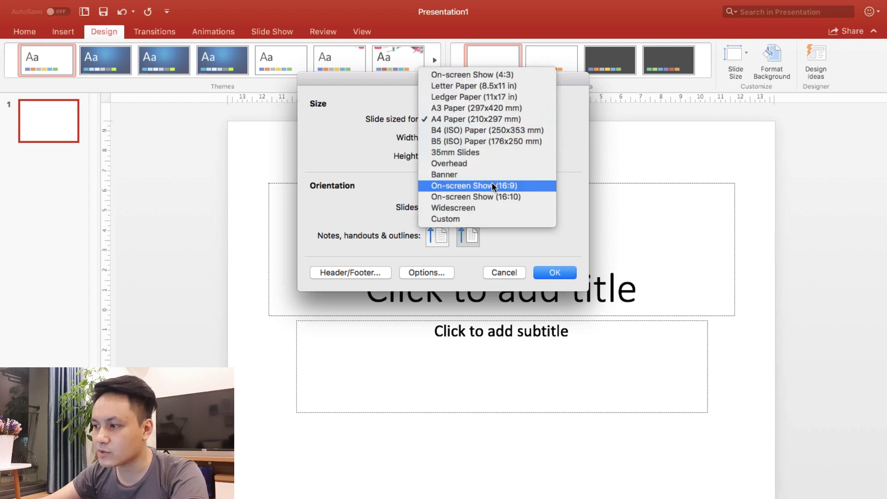
{"action": "left_click", "coordinate": [487, 218]}
{"action": "left_click", "coordinate": [490, 119]}
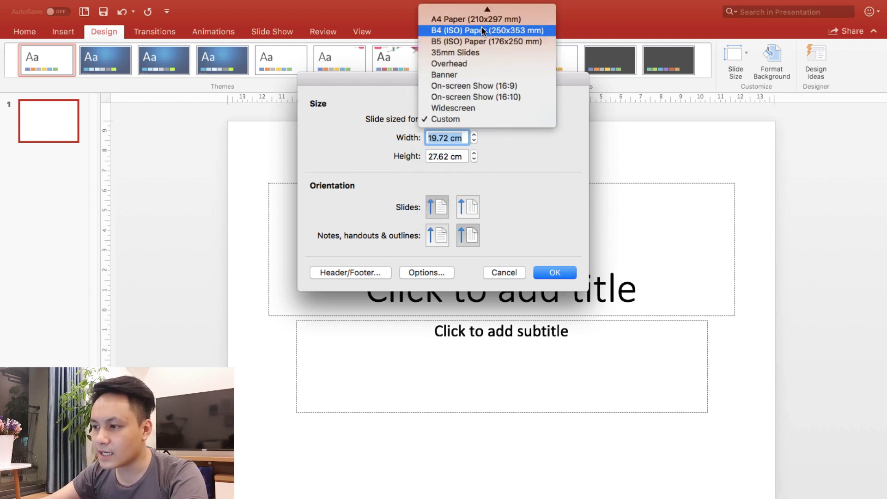
{"action": "left_click", "coordinate": [485, 16]}
{"action": "left_click", "coordinate": [552, 272]}
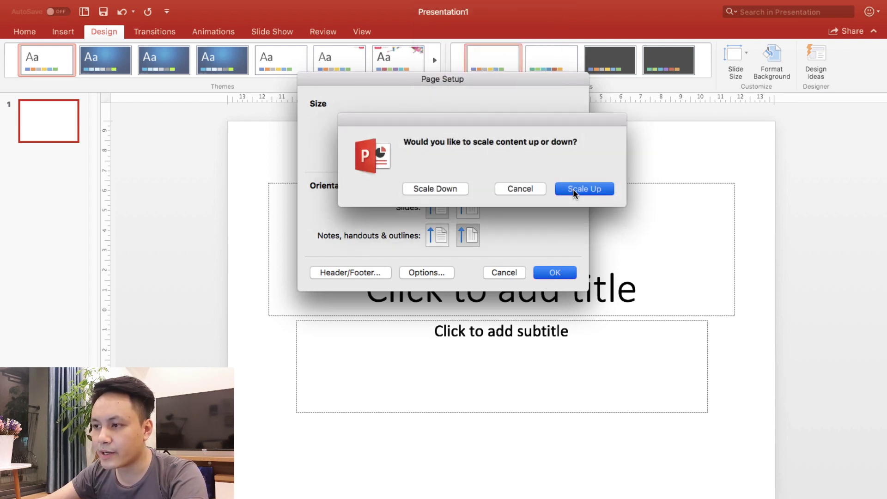
{"action": "left_click", "coordinate": [573, 189]}
{"action": "key", "text": "Delete"}
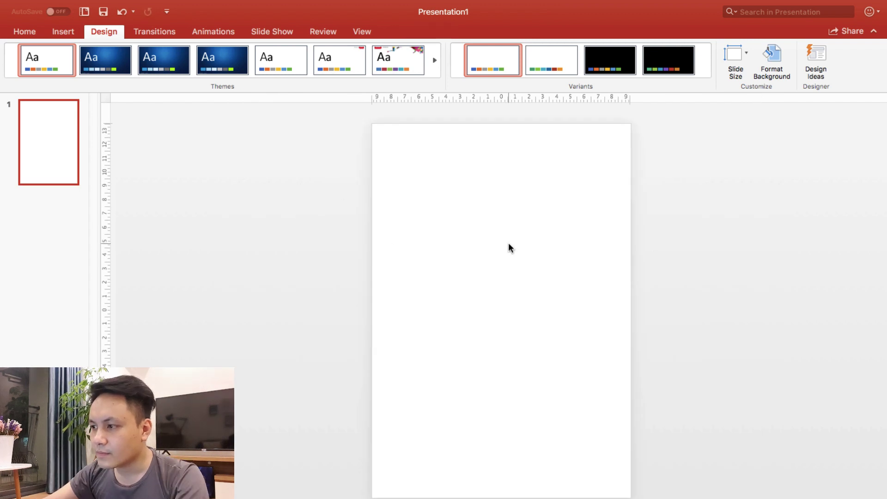
Set the slide background to a solid light blue fill, then choose the Rectangle shape.
{"action": "left_click", "coordinate": [767, 53]}
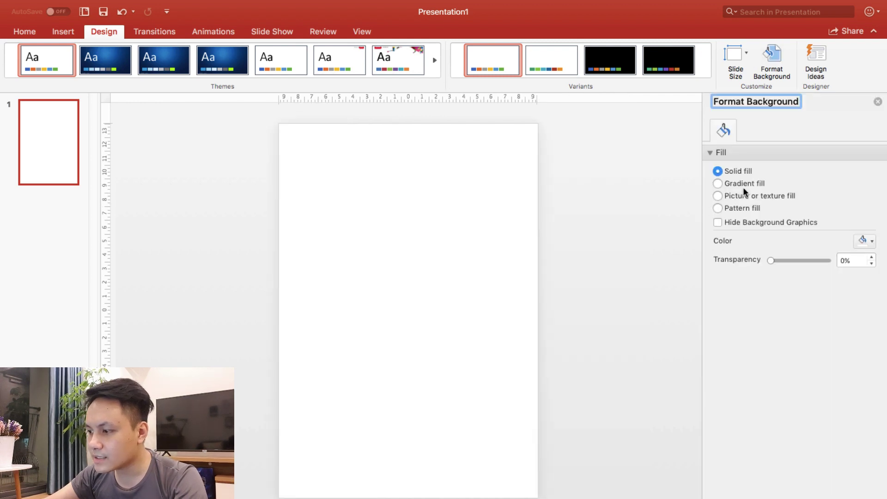
{"action": "left_click", "coordinate": [872, 241]}
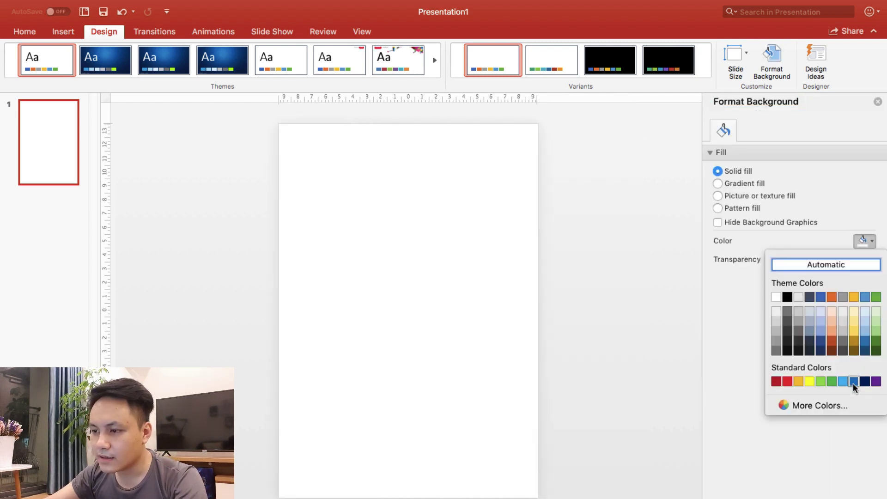
{"action": "left_click", "coordinate": [853, 381]}
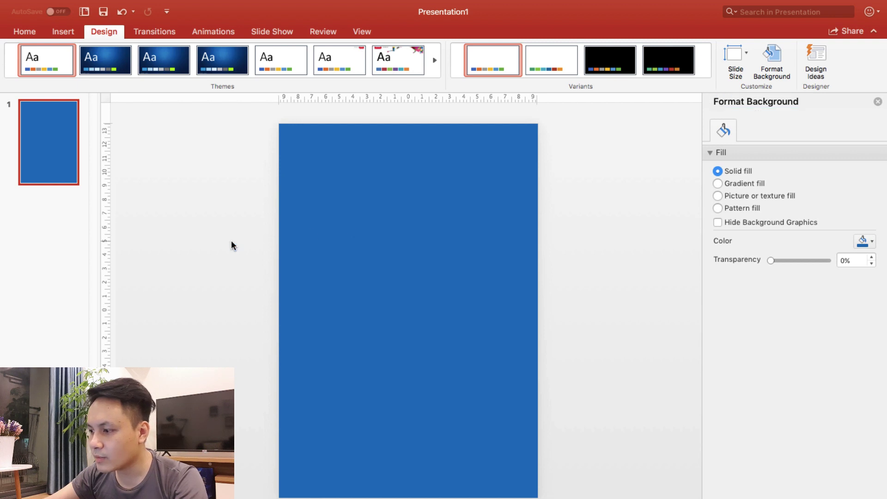
{"action": "left_click", "coordinate": [865, 242]}
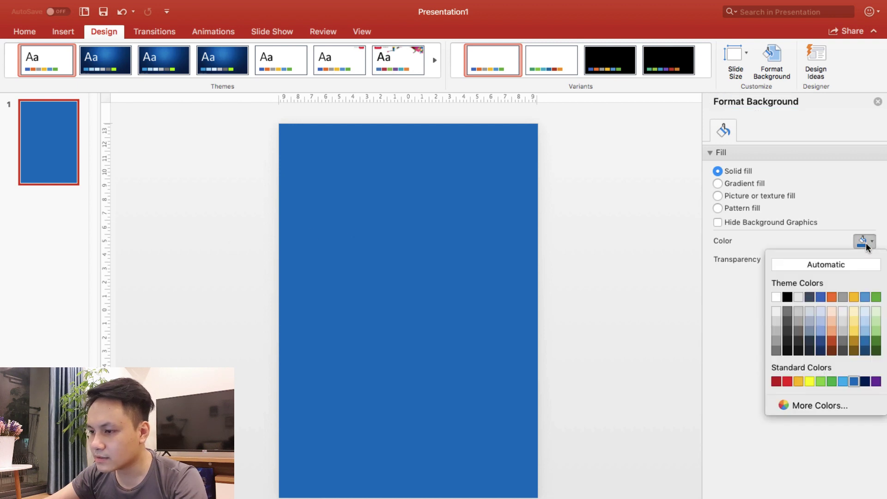
{"action": "left_click", "coordinate": [865, 342]}
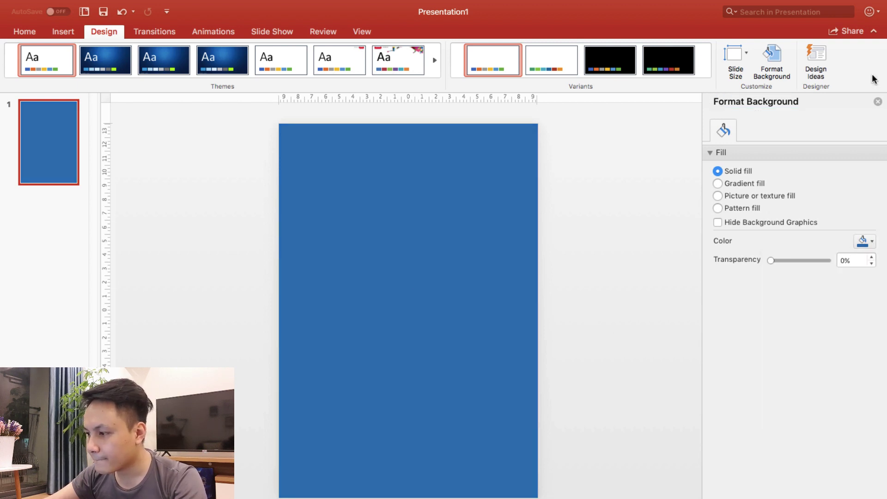
{"action": "left_click", "coordinate": [865, 241]}
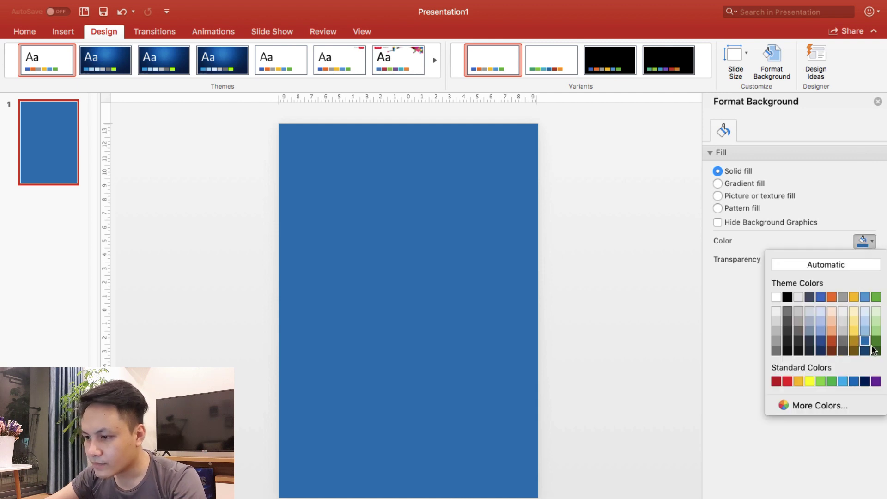
{"action": "left_click", "coordinate": [839, 381]}
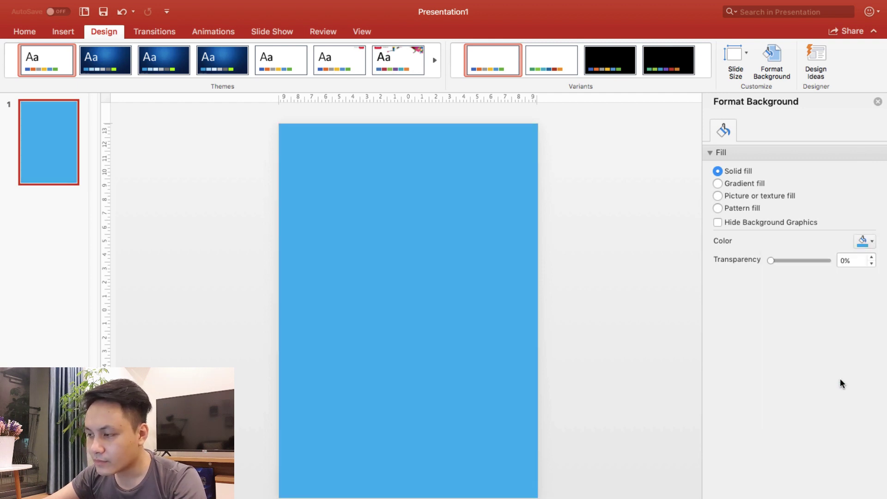
{"action": "left_click", "coordinate": [878, 101]}
{"action": "left_click", "coordinate": [620, 186]}
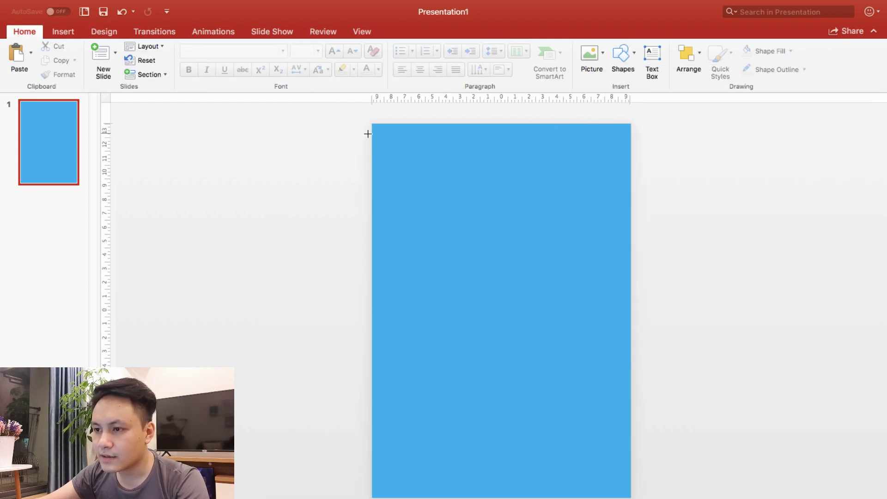
Draw a tall rectangle about 7.94 cm wide and duplicate it to the right, edges meeting.
{"action": "mouse_move", "coordinate": [373, 132]}
{"action": "left_mouse_down"}
{"action": "mouse_move", "coordinate": [408, 165]}
{"action": "mouse_move", "coordinate": [399, 149]}
{"action": "mouse_move", "coordinate": [505, 494]}
{"action": "left_mouse_up"}
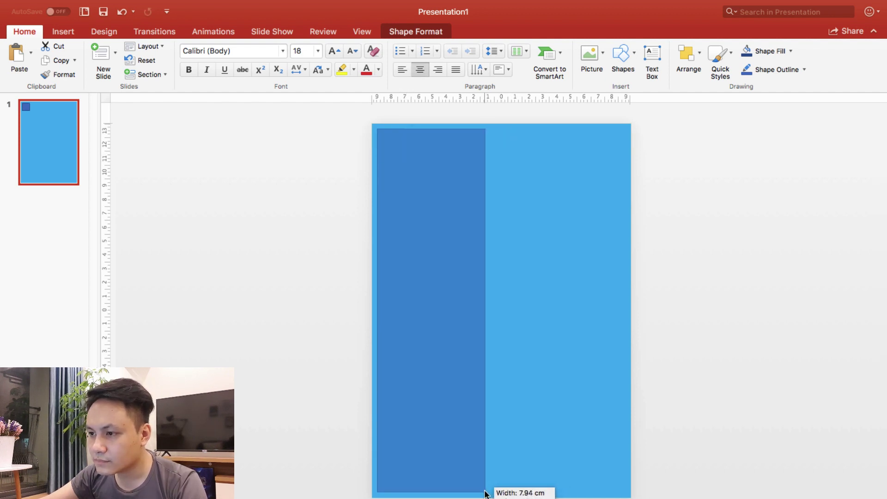
{"action": "left_click_drag", "start_coordinate": [505, 494], "coordinate": [485, 493]}
{"action": "mouse_move", "coordinate": [451, 341]}
{"action": "left_mouse_down"}
{"action": "mouse_move", "coordinate": [518, 329]}
{"action": "mouse_move", "coordinate": [472, 313]}
{"action": "left_mouse_up"}
{"action": "left_click", "coordinate": [481, 311]}
{"action": "left_click", "coordinate": [493, 311]}
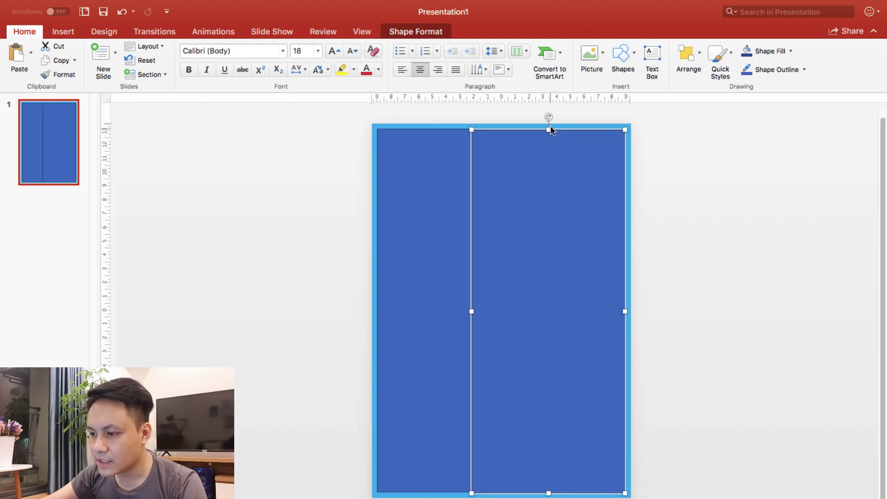
{"action": "left_click_drag", "start_coordinate": [549, 129], "coordinate": [551, 128]}
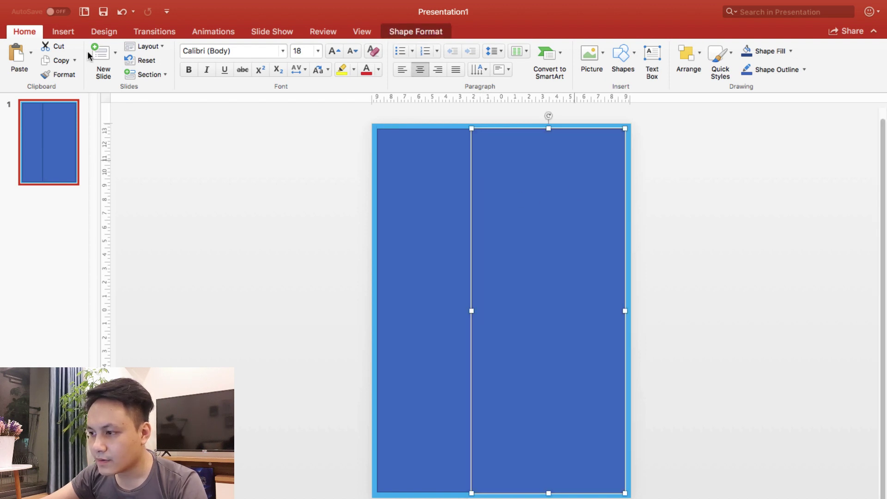
Fill the right rectangle white and the left rectangle dark grey.
{"action": "left_click", "coordinate": [257, 52]}
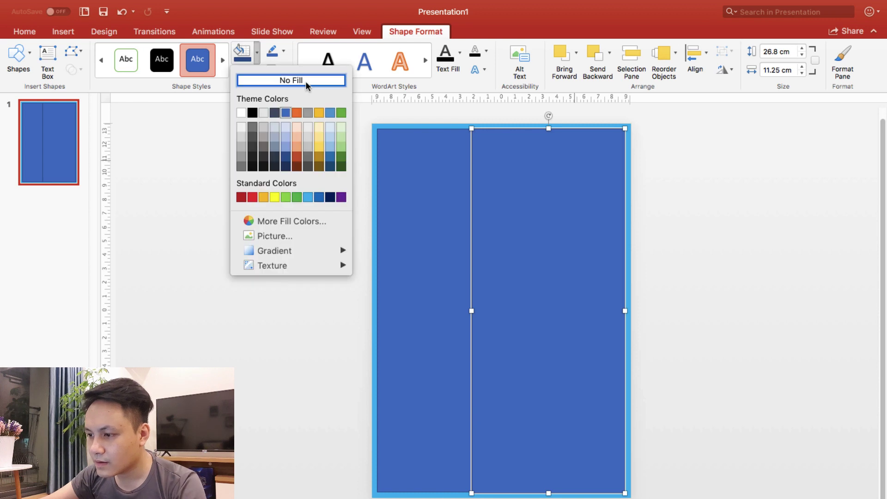
{"action": "left_click", "coordinate": [241, 113]}
{"action": "left_click", "coordinate": [257, 53]}
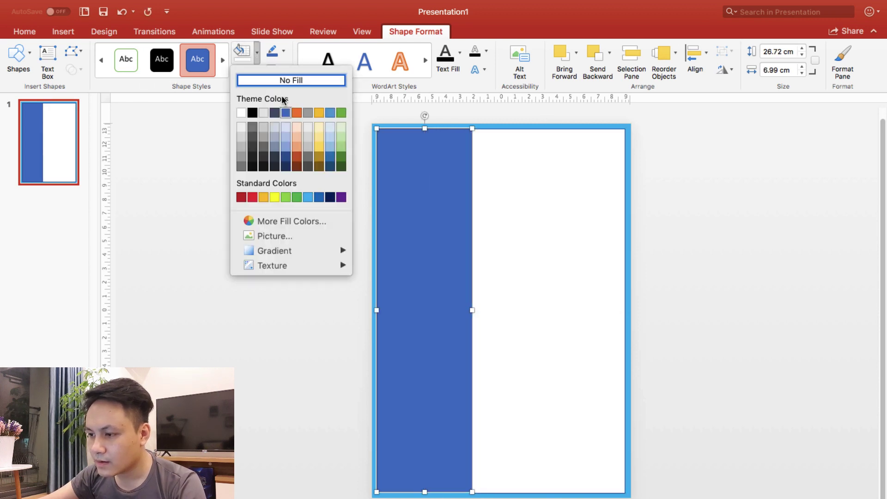
{"action": "left_click", "coordinate": [253, 137]}
{"action": "left_click", "coordinate": [258, 57]}
{"action": "left_click", "coordinate": [253, 157]}
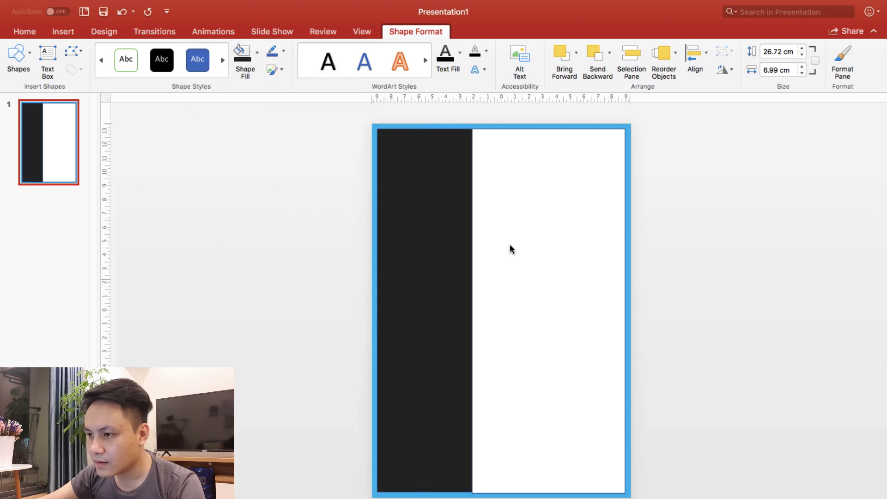
{"action": "key", "text": "Escape"}
Remove the outlines from both rectangles and reset the left one to dark grey.
{"action": "left_click", "coordinate": [517, 215]}
{"action": "left_click", "coordinate": [458, 212], "text": "shift"}
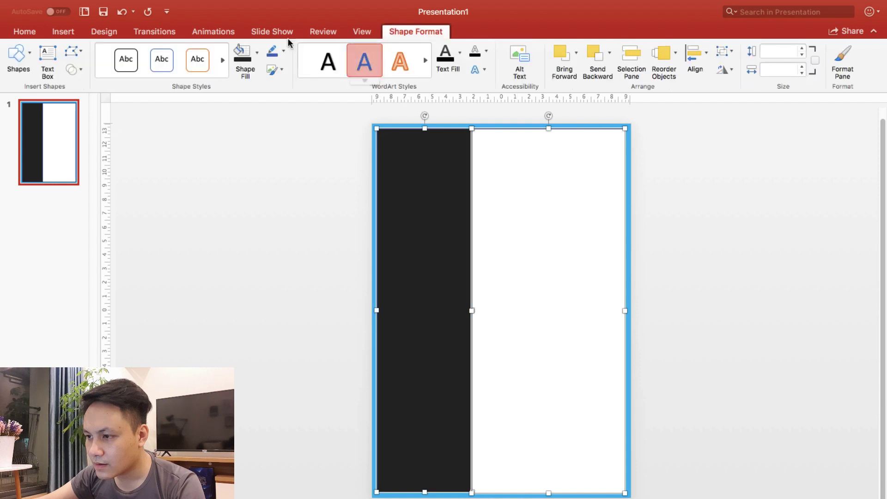
{"action": "left_click", "coordinate": [284, 51]}
{"action": "left_click", "coordinate": [297, 74]}
{"action": "left_click", "coordinate": [420, 202]}
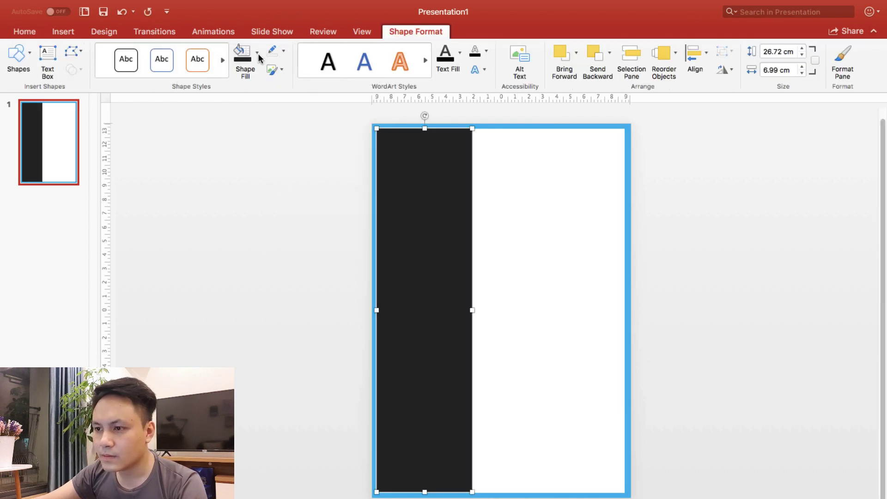
{"action": "left_click", "coordinate": [257, 53]}
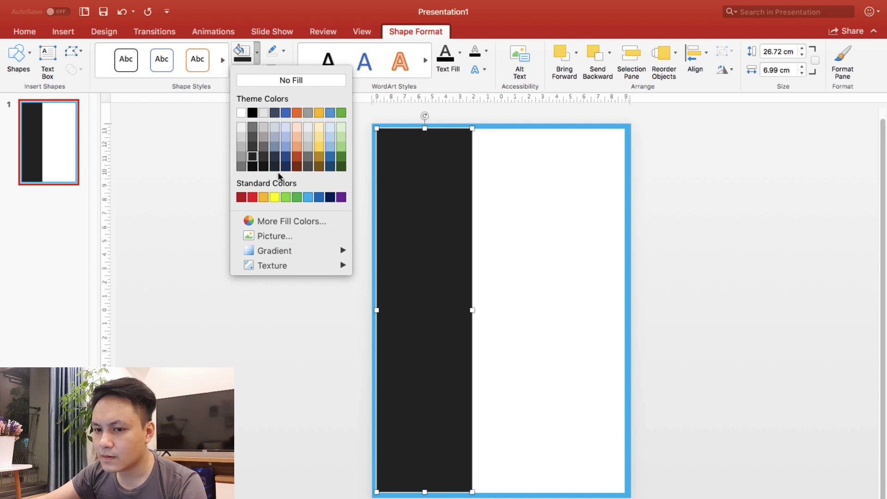
{"action": "left_click", "coordinate": [253, 156]}
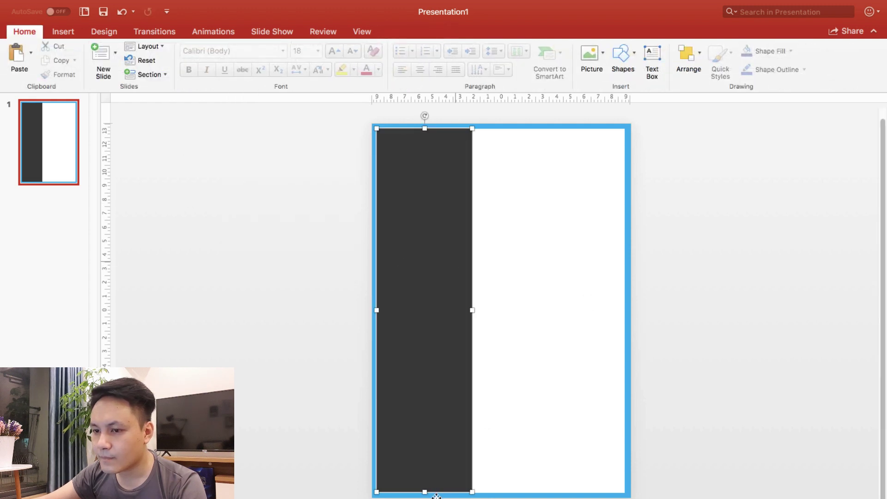
{"action": "left_click", "coordinate": [852, 333]}
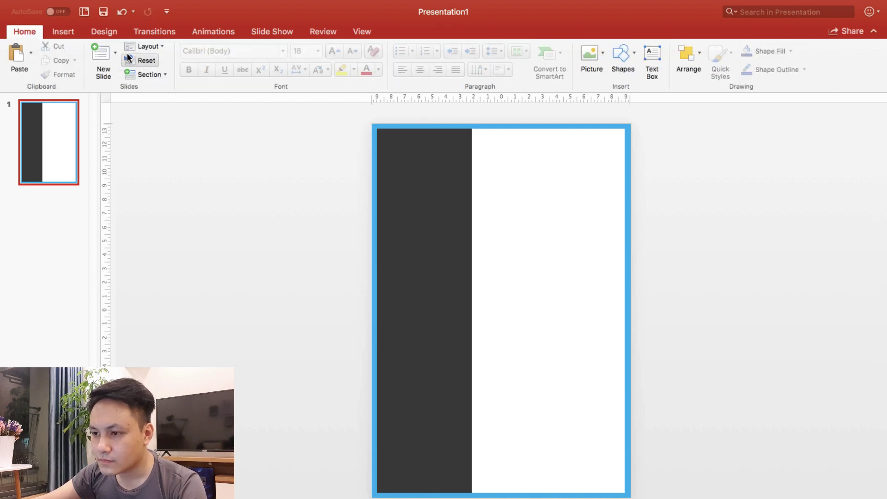
{"action": "left_click", "coordinate": [623, 54]}
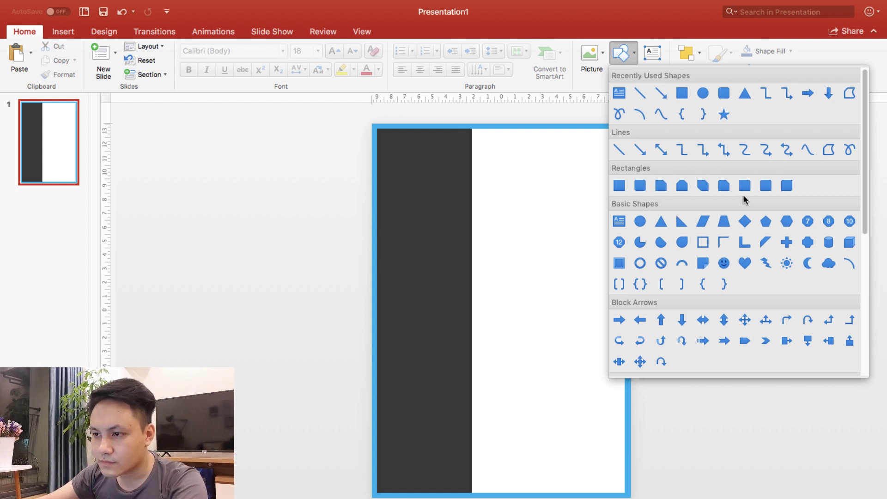
Draw a dark grey pill-shaped rounded bar across the top of the white panel.
{"action": "left_click", "coordinate": [729, 95]}
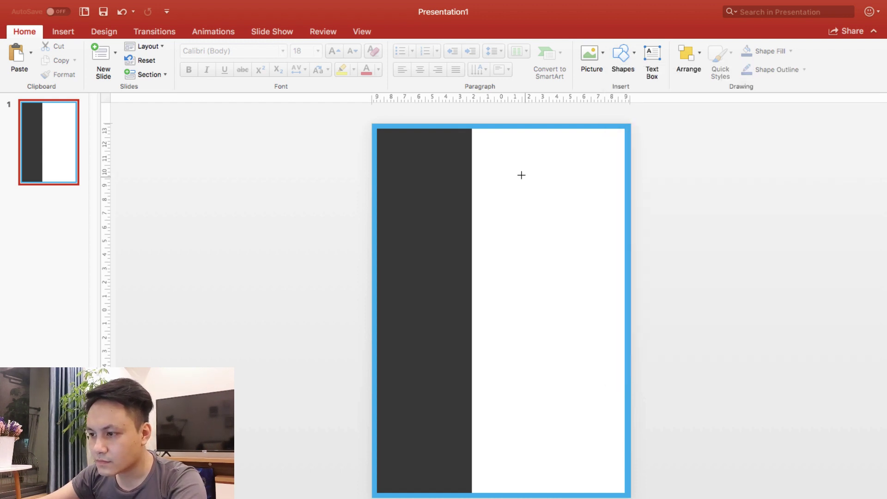
{"action": "scroll", "coordinate": [494, 162], "scroll_direction": "up", "scroll_amount": 3}
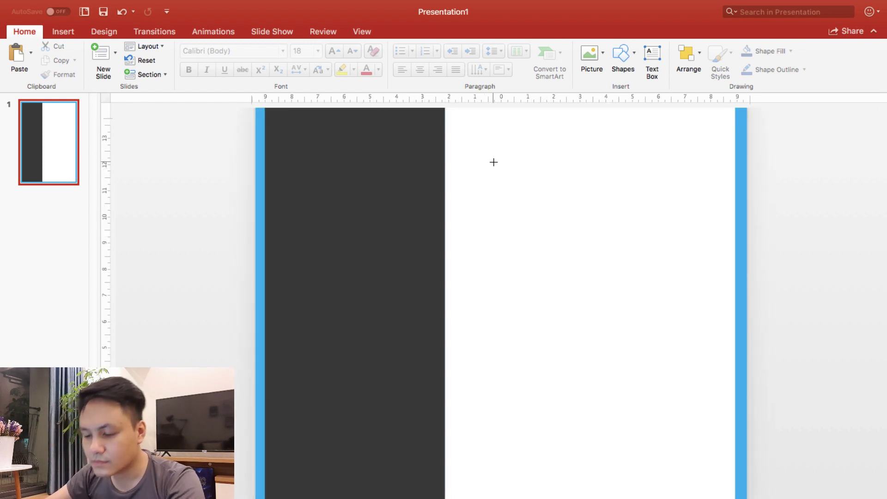
{"action": "scroll", "coordinate": [574, 339], "scroll_direction": "up", "scroll_amount": 3}
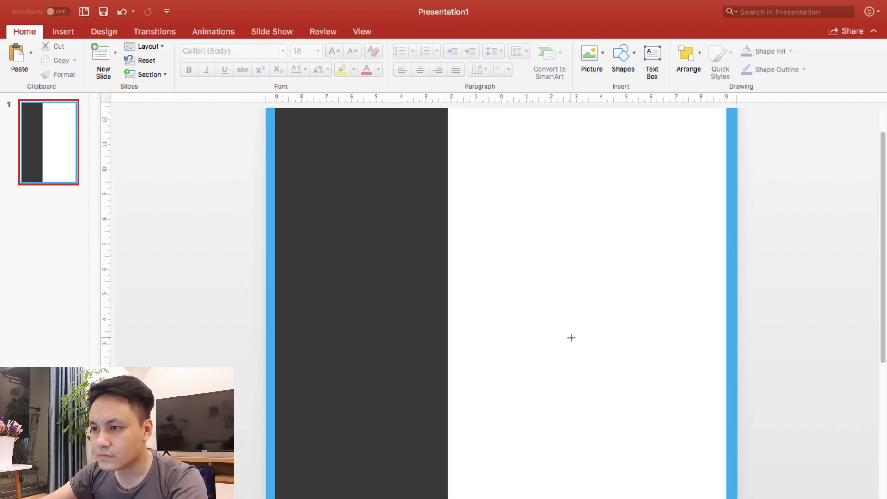
{"action": "scroll", "coordinate": [570, 337], "scroll_direction": "up", "scroll_amount": 2}
{"action": "left_click_drag", "start_coordinate": [463, 136], "coordinate": [697, 172]}
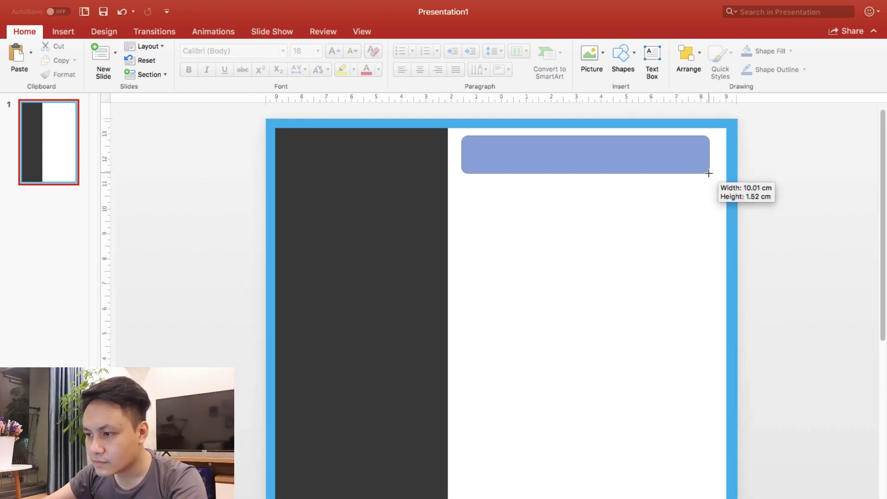
{"action": "left_click_drag", "start_coordinate": [468, 136], "coordinate": [529, 144]}
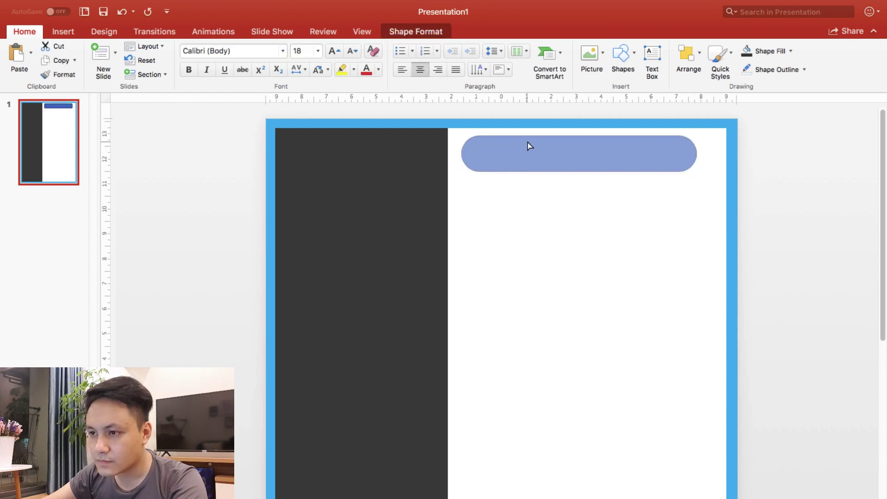
{"action": "left_click", "coordinate": [413, 31]}
{"action": "left_click", "coordinate": [241, 51]}
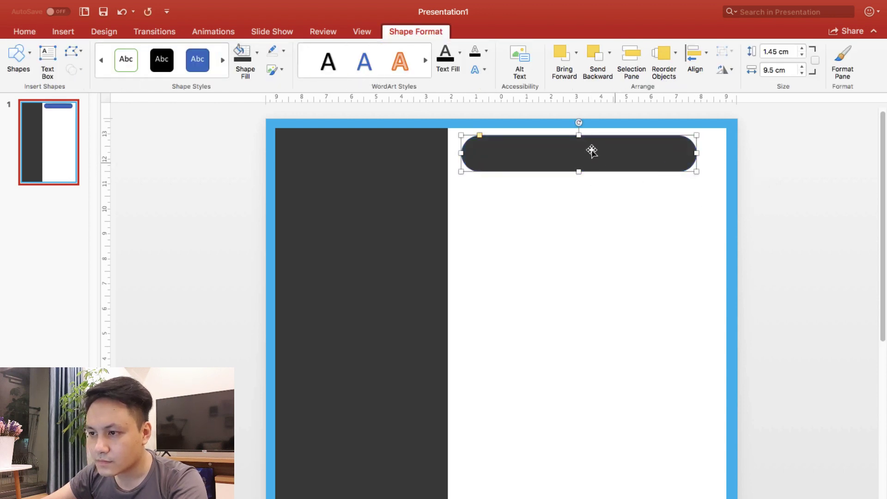
{"action": "left_click_drag", "start_coordinate": [590, 150], "coordinate": [644, 166]}
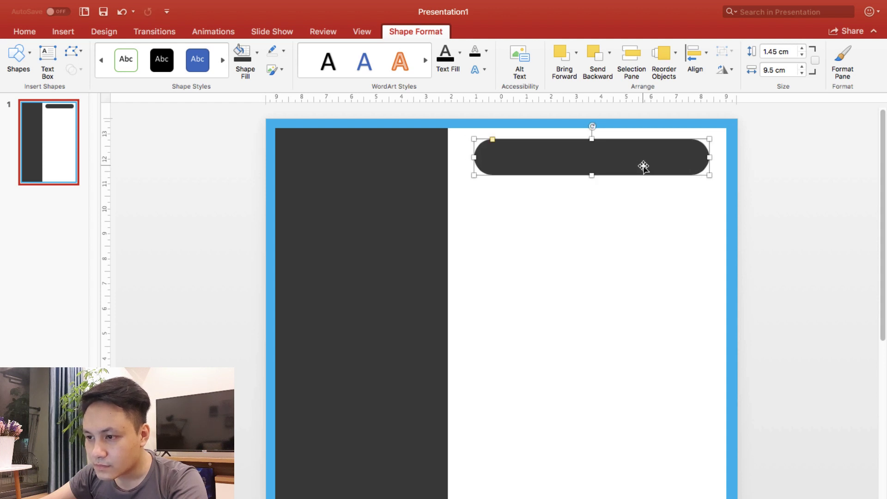
Duplicate the bar twice further down the column, making the copies thinner at 1.08 cm.
{"action": "scroll", "coordinate": [628, 230], "scroll_direction": "down", "scroll_amount": 3}
{"action": "mouse_move", "coordinate": [573, 164]}
{"action": "left_mouse_down"}
{"action": "mouse_move", "coordinate": [570, 185]}
{"action": "mouse_move", "coordinate": [551, 191]}
{"action": "left_mouse_up"}
{"action": "left_click_drag", "start_coordinate": [571, 190], "coordinate": [572, 198]}
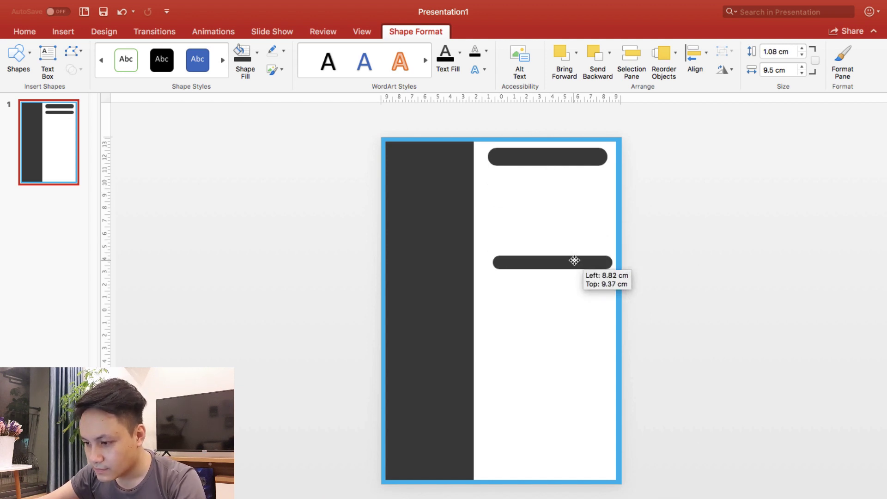
{"action": "left_click_drag", "start_coordinate": [571, 242], "coordinate": [574, 260]}
{"action": "scroll", "coordinate": [303, 176], "scroll_direction": "up", "scroll_amount": 3}
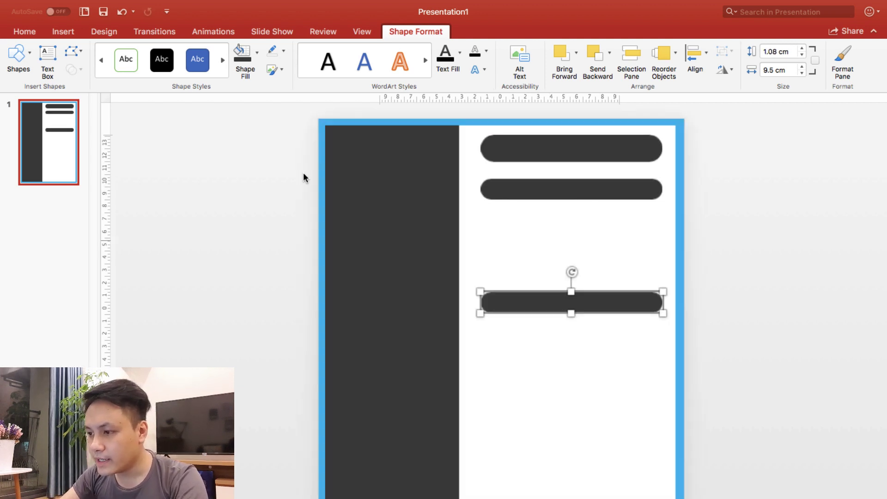
{"action": "left_click", "coordinate": [24, 31]}
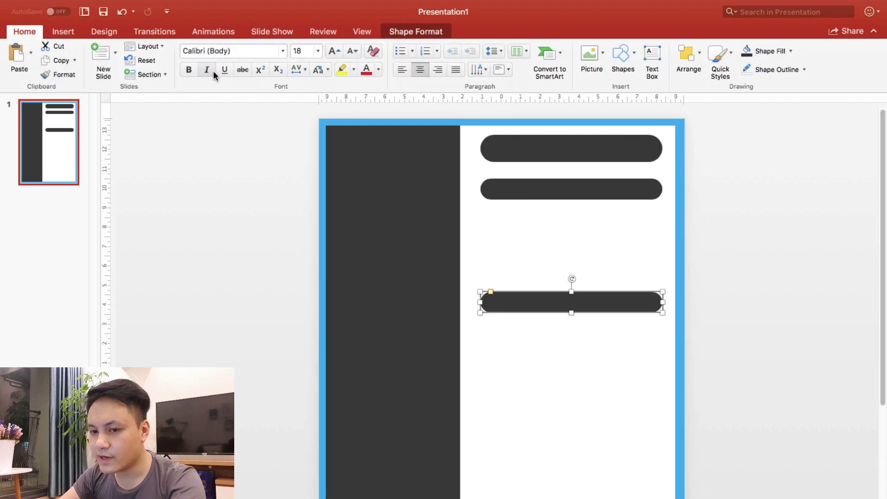
Add a white, centred 20-pt 'HỌC VẤN' text box on the second dark bar.
{"action": "left_click", "coordinate": [652, 60]}
{"action": "left_click_drag", "start_coordinate": [509, 216], "coordinate": [665, 245]}
{"action": "type", "text": "H"}
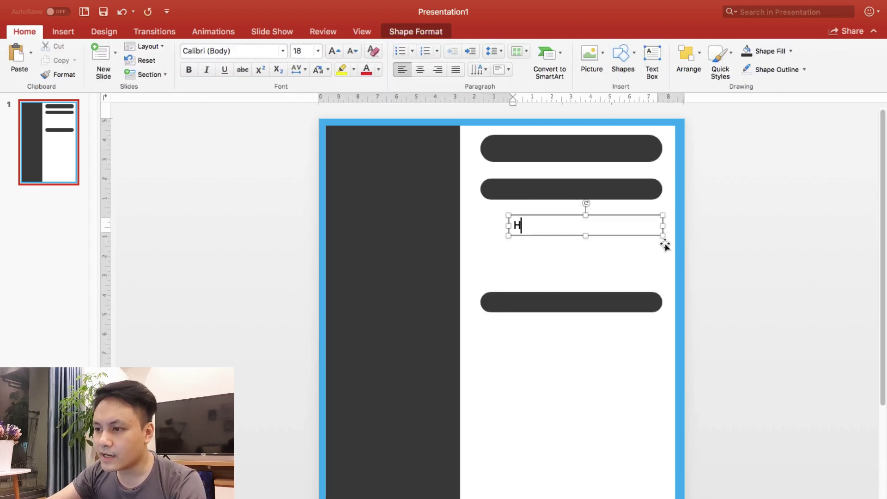
{"action": "type", "text": "ỌC VẤN"}
{"action": "key", "text": "super+a"}
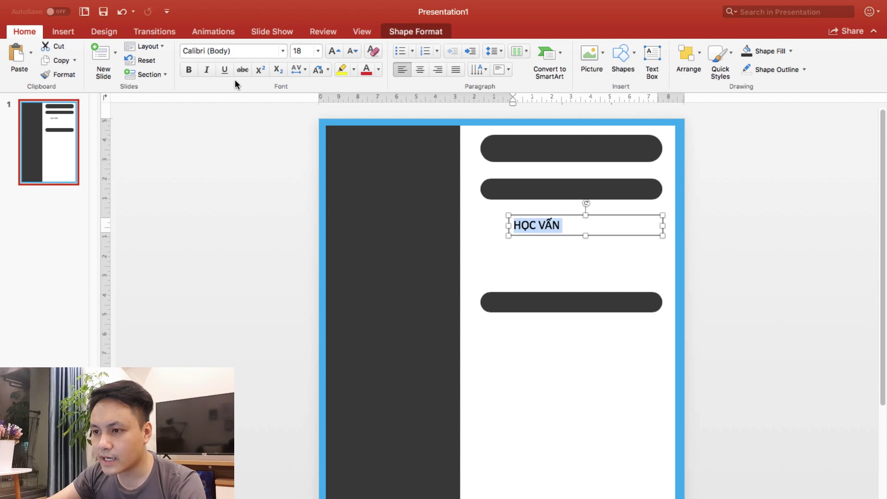
{"action": "left_click", "coordinate": [379, 70]}
{"action": "left_click", "coordinate": [368, 103]}
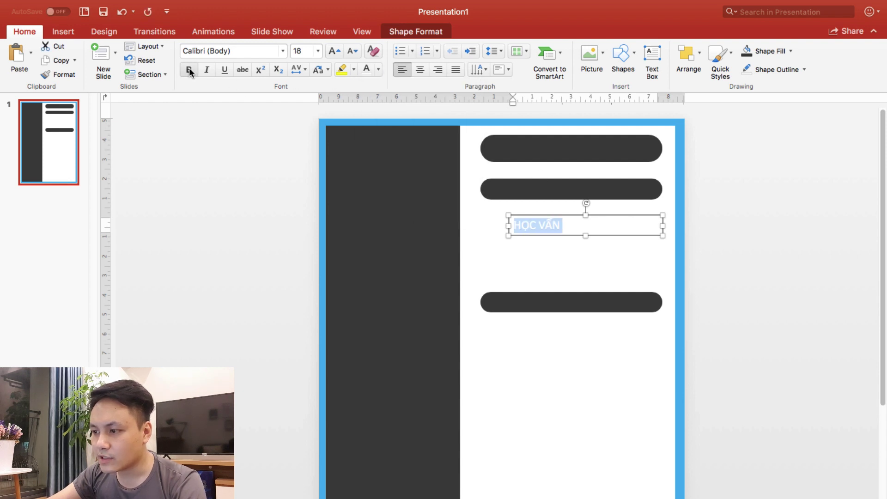
{"action": "left_click", "coordinate": [426, 73]}
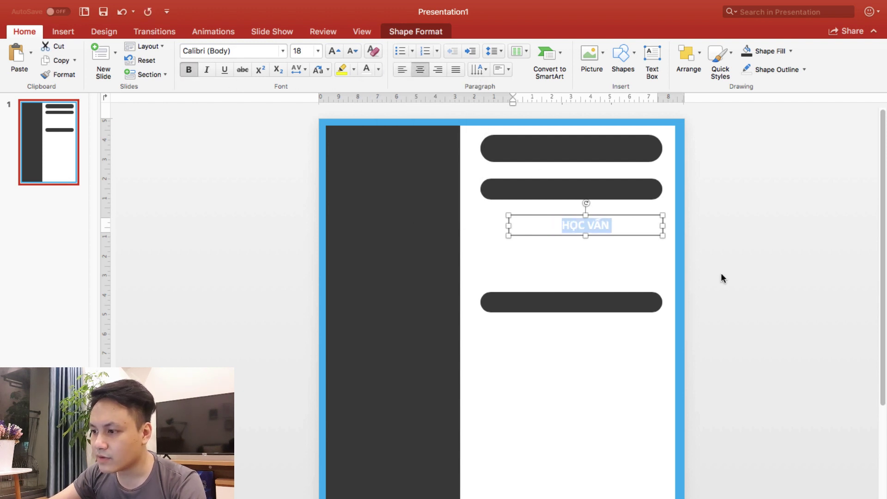
{"action": "left_click_drag", "start_coordinate": [633, 218], "coordinate": [576, 181]}
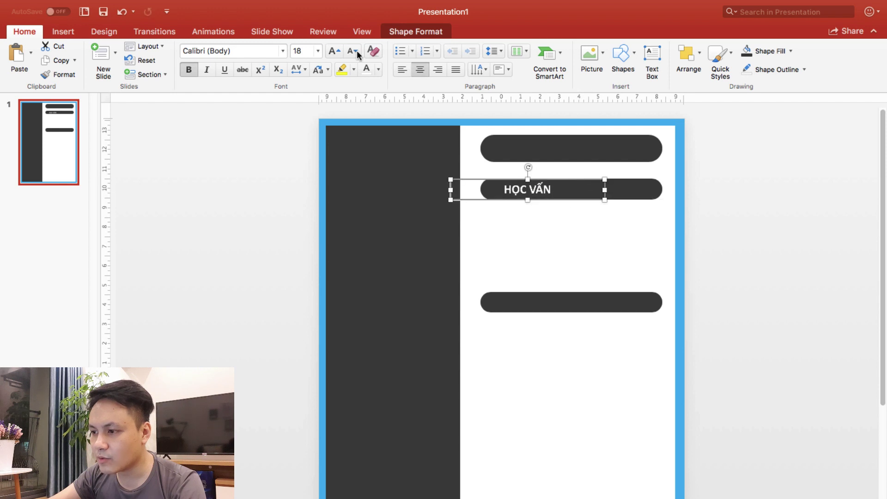
{"action": "left_click", "coordinate": [332, 51]}
{"action": "left_click_drag", "start_coordinate": [554, 181], "coordinate": [551, 178]}
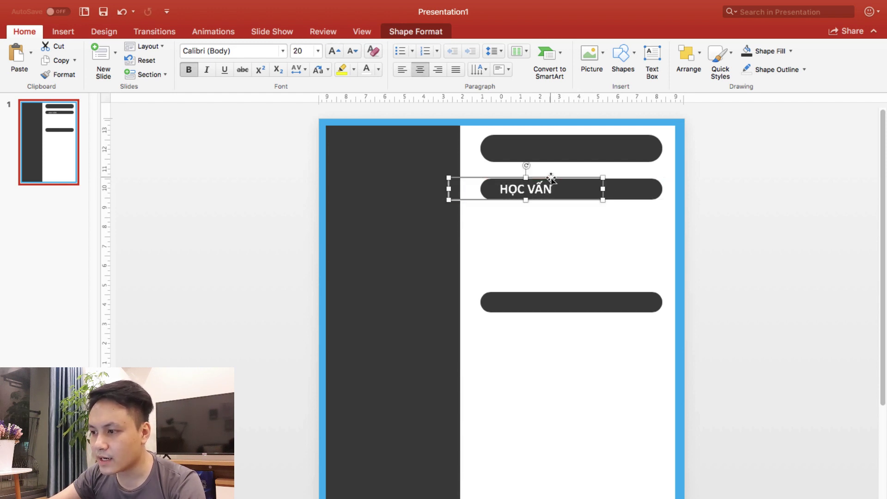
Copy the heading onto the third bar and retype it as 'KINH NGHIỆM'.
{"action": "left_click_drag", "start_coordinate": [552, 178], "coordinate": [554, 291]}
{"action": "type", "text": "KI"}
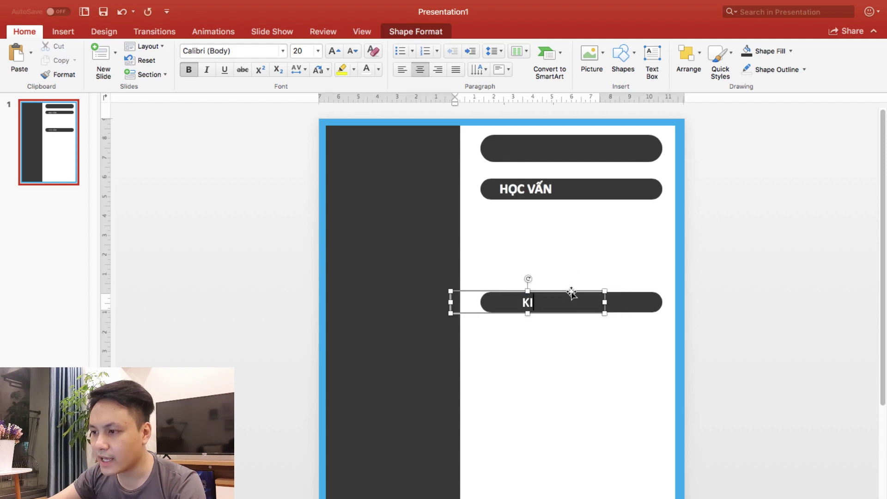
{"action": "type", "text": "NH NGHIỆM"}
{"action": "left_click_drag", "start_coordinate": [565, 292], "coordinate": [577, 292]}
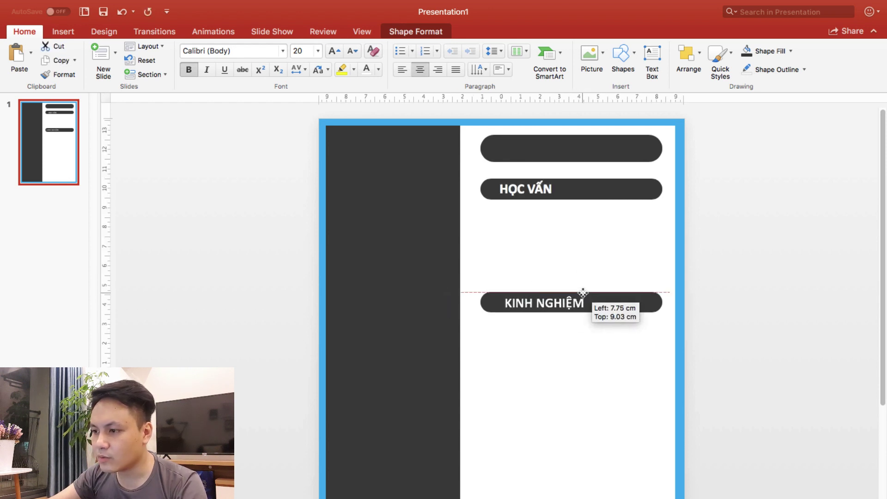
{"action": "left_click", "coordinate": [297, 258]}
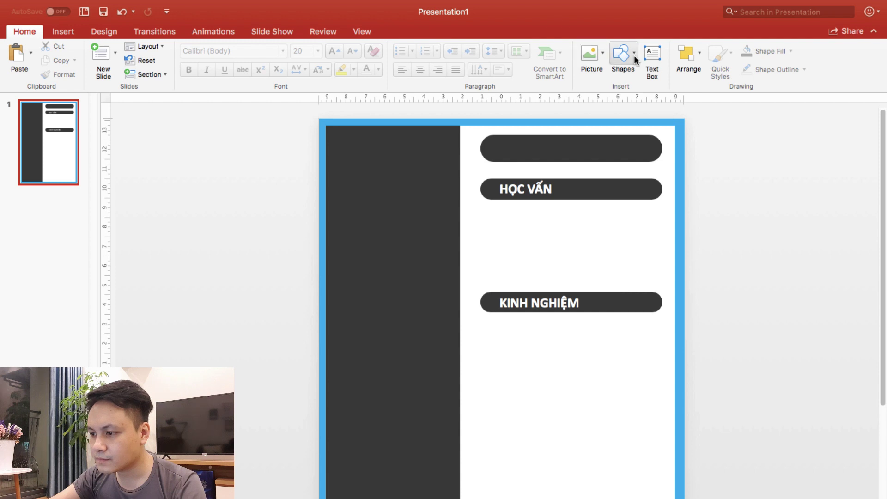
Copy a bar into the dark left column, fill it light blue, and duplicate it lower down.
{"action": "left_click_drag", "start_coordinate": [594, 188], "coordinate": [413, 188]}
{"action": "left_click", "coordinate": [401, 30]}
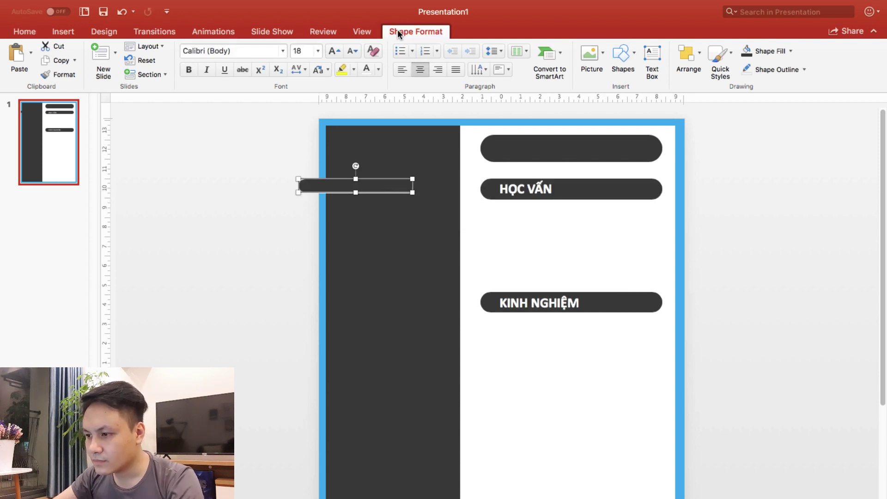
{"action": "left_click", "coordinate": [257, 53]}
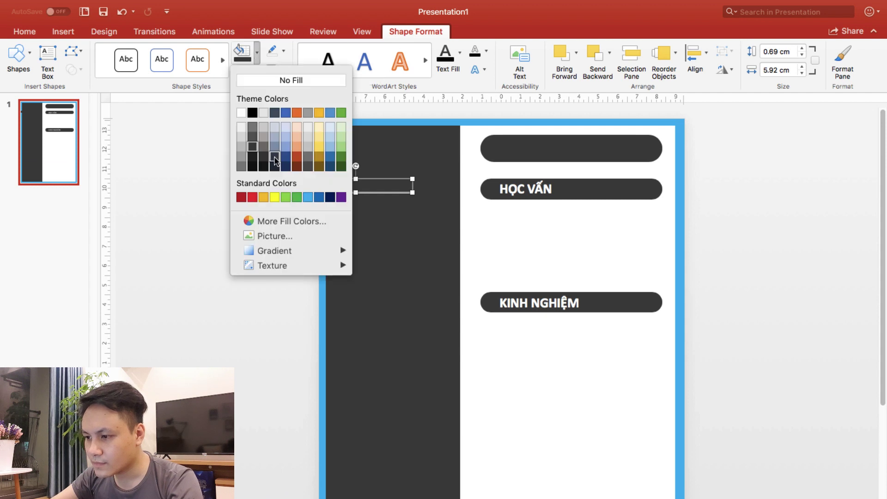
{"action": "left_click", "coordinate": [330, 156]}
{"action": "left_click", "coordinate": [257, 52]}
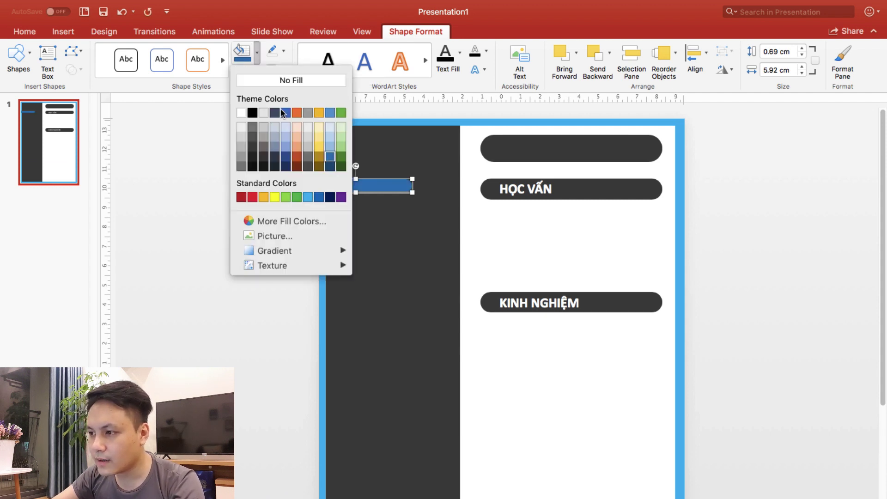
{"action": "left_click", "coordinate": [314, 197]}
{"action": "mouse_move", "coordinate": [376, 188]}
{"action": "left_mouse_down"}
{"action": "mouse_move", "coordinate": [412, 209]}
{"action": "mouse_move", "coordinate": [413, 319]}
{"action": "left_mouse_up"}
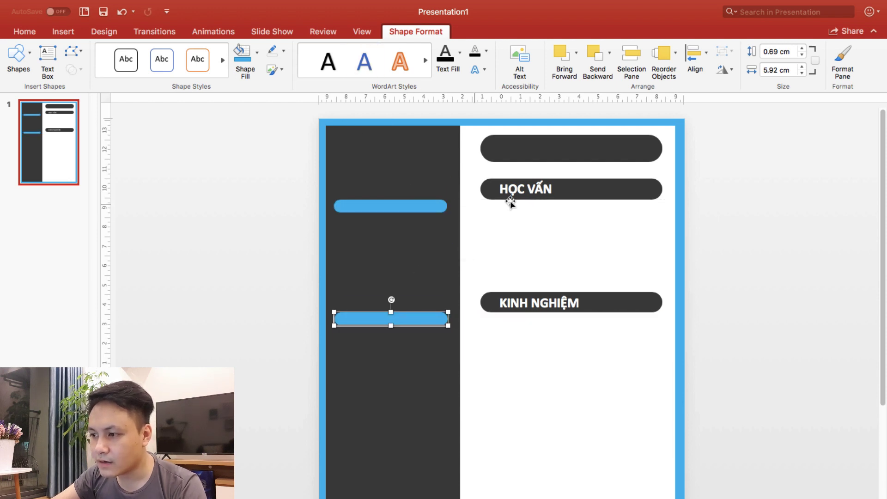
{"action": "left_click", "coordinate": [550, 180]}
{"action": "left_click", "coordinate": [552, 180]}
Copy the HỌC VẤN label onto the upper blue bar and retype it as 'THÔNG TIN LIÊN HỆ'.
{"action": "left_click", "coordinate": [554, 179]}
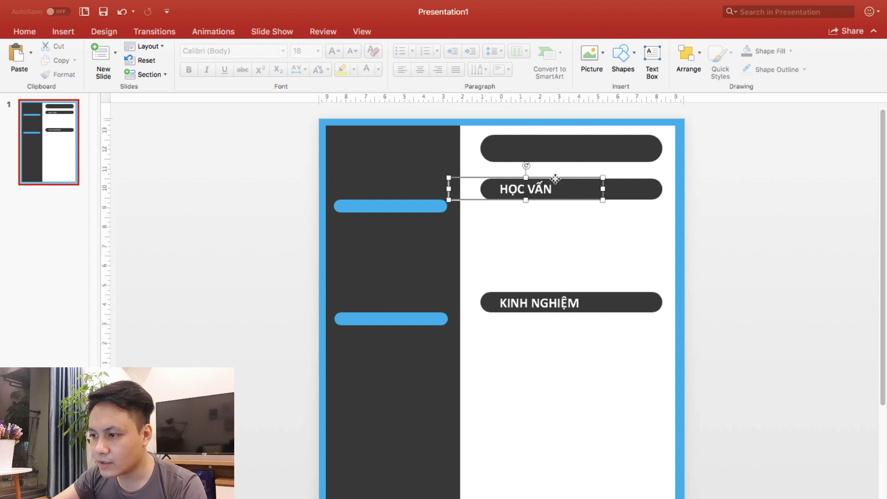
{"action": "left_click_drag", "start_coordinate": [554, 179], "coordinate": [411, 204]}
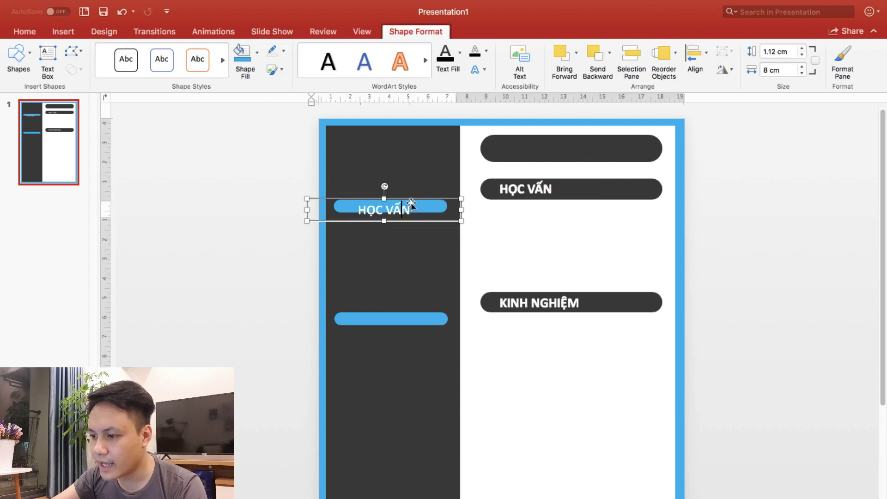
{"action": "type", "text": "TIN LIÊN"}
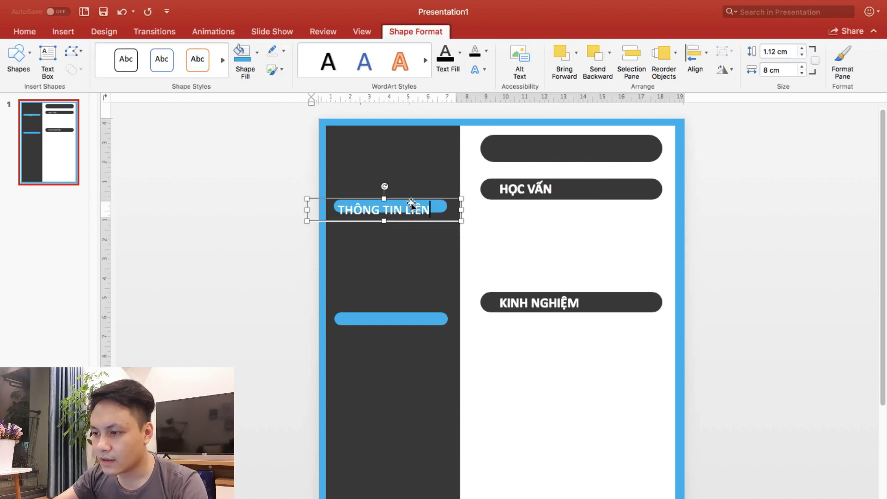
{"action": "type", "text": " HỆ"}
{"action": "key", "text": "super+a"}
{"action": "left_click", "coordinate": [14, 30]}
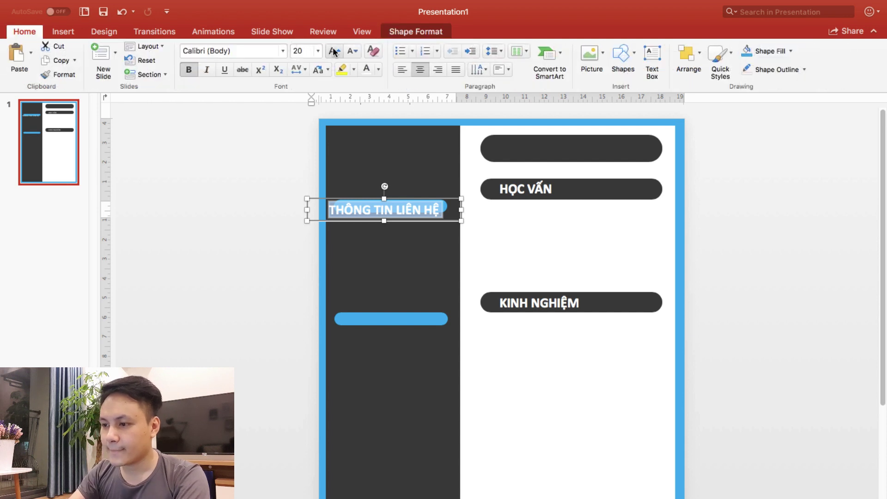
{"action": "left_click", "coordinate": [353, 51]}
{"action": "left_click", "coordinate": [352, 50]}
{"action": "left_click", "coordinate": [539, 187]}
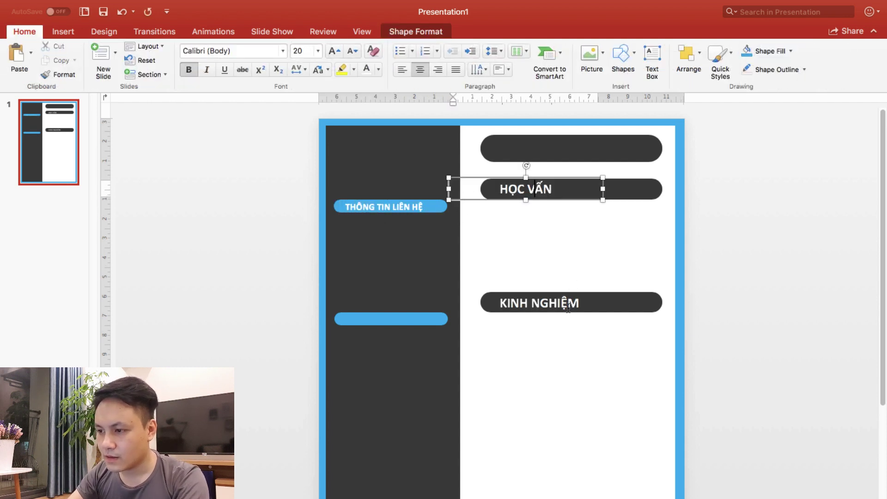
{"action": "key", "text": "super+z"}
Set the HỌC VẤN, KINH NGHIỆM and THÔNG TIN LIÊN HỆ headings to Helvetica.
{"action": "left_click", "coordinate": [515, 190]}
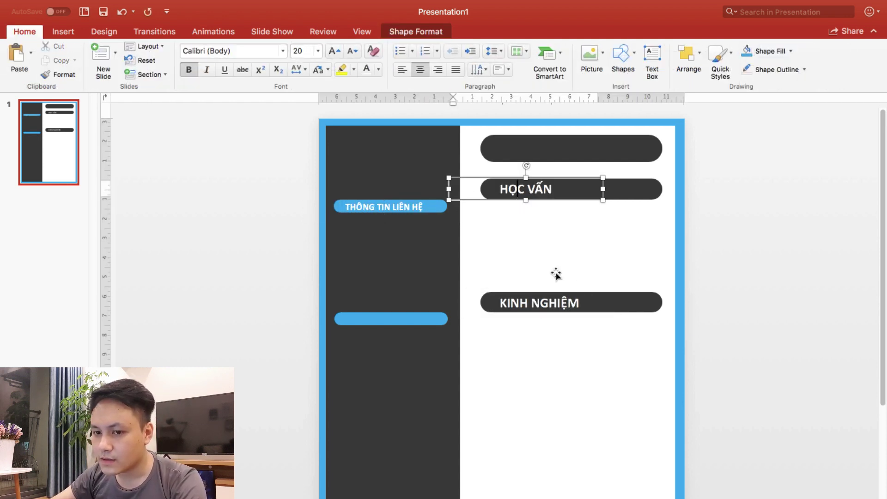
{"action": "left_click", "coordinate": [544, 300], "text": "shift"}
{"action": "left_click", "coordinate": [374, 206], "text": "shift"}
{"action": "left_click", "coordinate": [253, 51]}
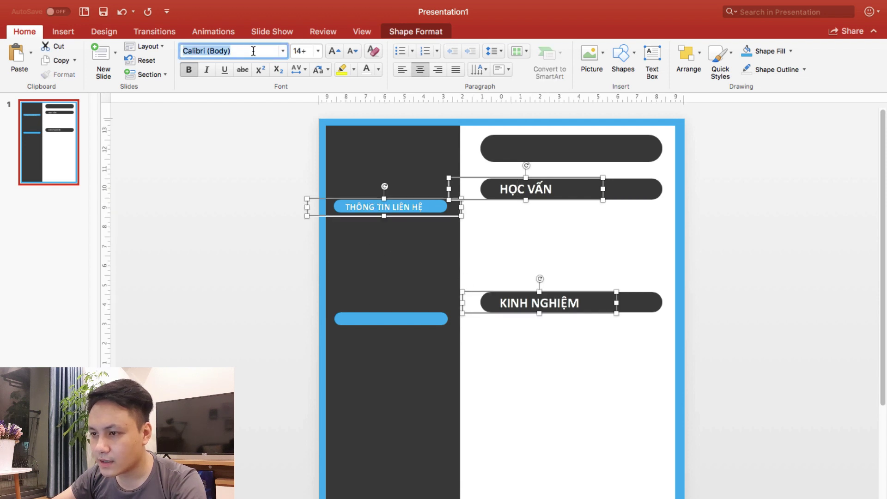
{"action": "type", "text": "Helvetica"}
{"action": "key", "text": "Return"}
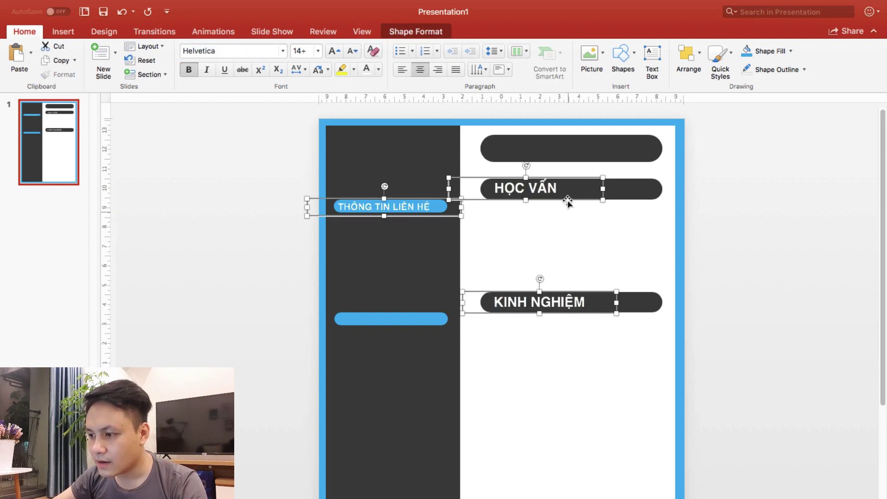
Shrink THÔNG TIN LIÊN HỆ to 12 pt and copy it onto the lower blue bar as KỸ NĂNG.
{"action": "left_click", "coordinate": [380, 207]}
{"action": "key", "text": "super+shift+comma"}
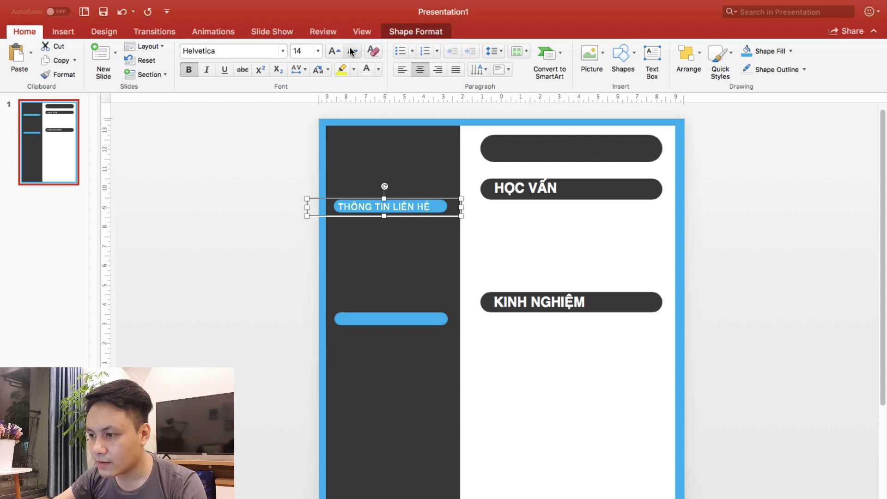
{"action": "left_click_drag", "start_coordinate": [428, 200], "coordinate": [431, 312]}
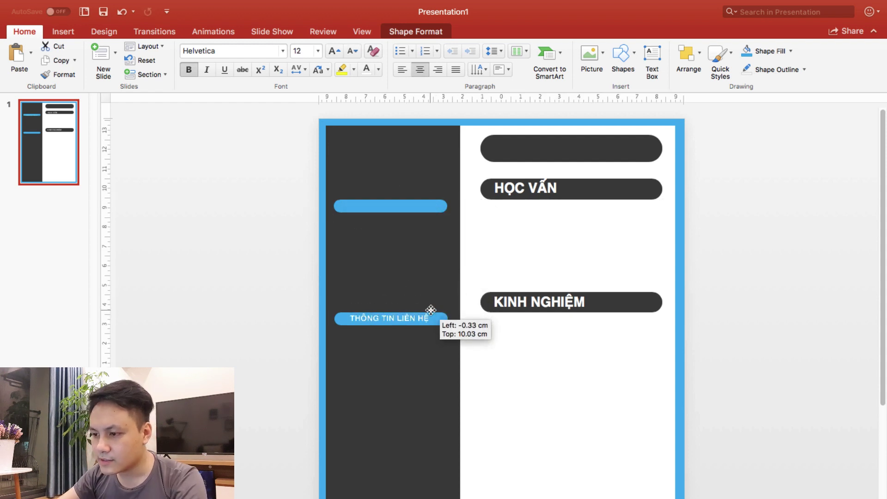
{"action": "left_click", "coordinate": [397, 318]}
{"action": "key", "text": "super+a"}
{"action": "type", "text": "K"}
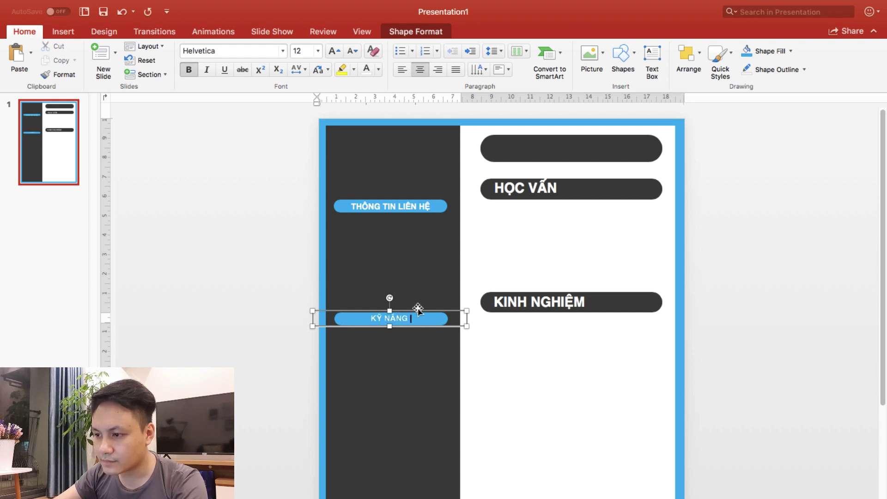
Align the KỸ NĂNG and THÔNG TIN LIÊN HỆ labels on their bars and copy HỌC VẤN to the top bar.
{"action": "left_click_drag", "start_coordinate": [419, 309], "coordinate": [399, 310]}
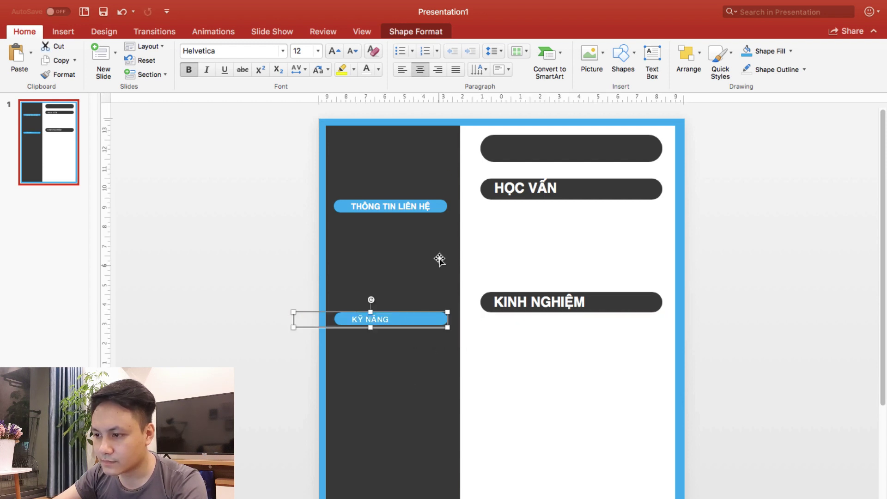
{"action": "left_click_drag", "start_coordinate": [409, 200], "coordinate": [405, 199]}
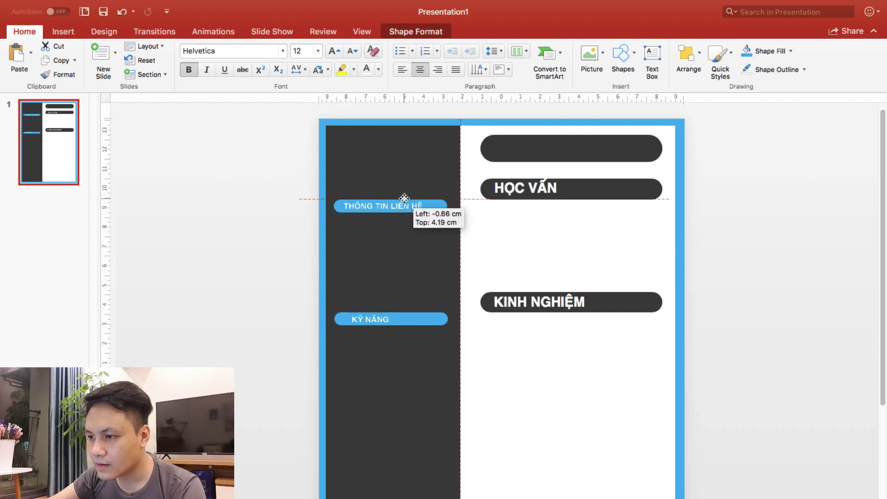
{"action": "left_click_drag", "start_coordinate": [558, 181], "coordinate": [568, 148]}
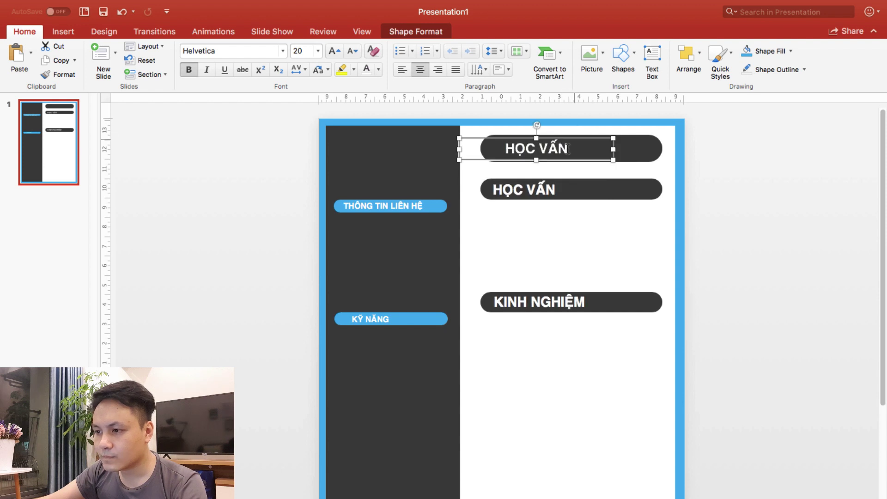
Replace the copied heading with the résumé owner's full name and enlarge it to 24 pt.
{"action": "triple_click", "coordinate": [569, 149]}
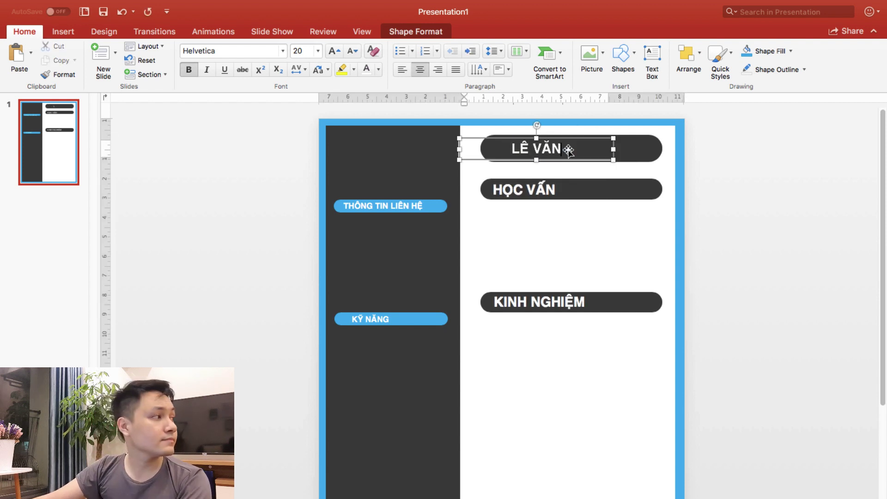
{"action": "left_click", "coordinate": [564, 138]}
{"action": "left_click_drag", "start_coordinate": [565, 139], "coordinate": [572, 135]}
{"action": "left_click", "coordinate": [332, 52]}
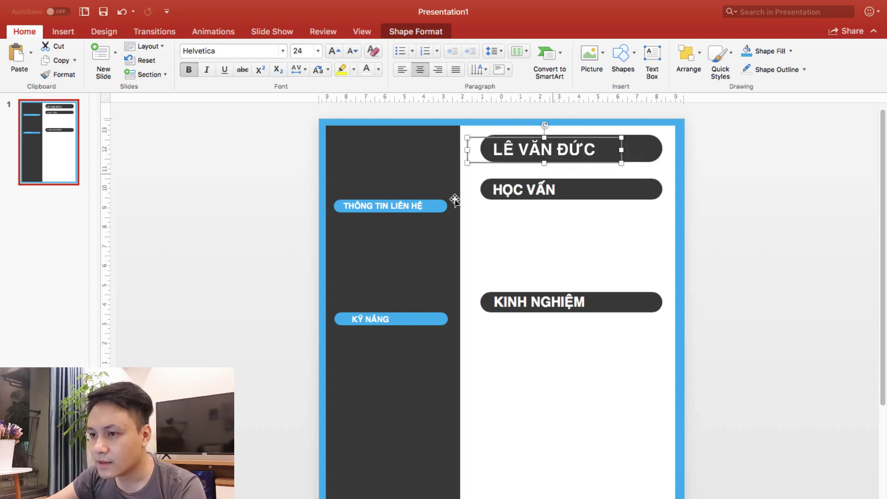
{"action": "left_click", "coordinate": [273, 267]}
{"action": "scroll", "coordinate": [240, 235], "scroll_direction": "down", "scroll_amount": 3}
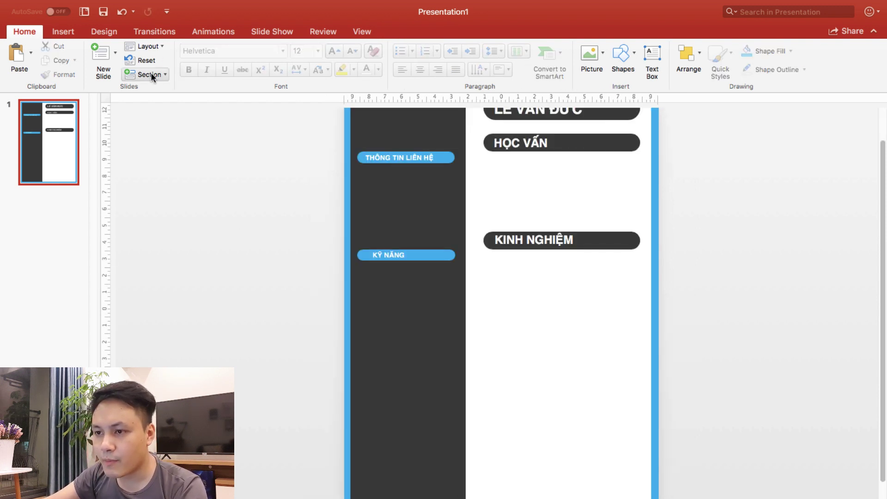
Open the Insert > Icons library and select the clock icon.
{"action": "left_click", "coordinate": [65, 32]}
{"action": "left_click", "coordinate": [279, 62]}
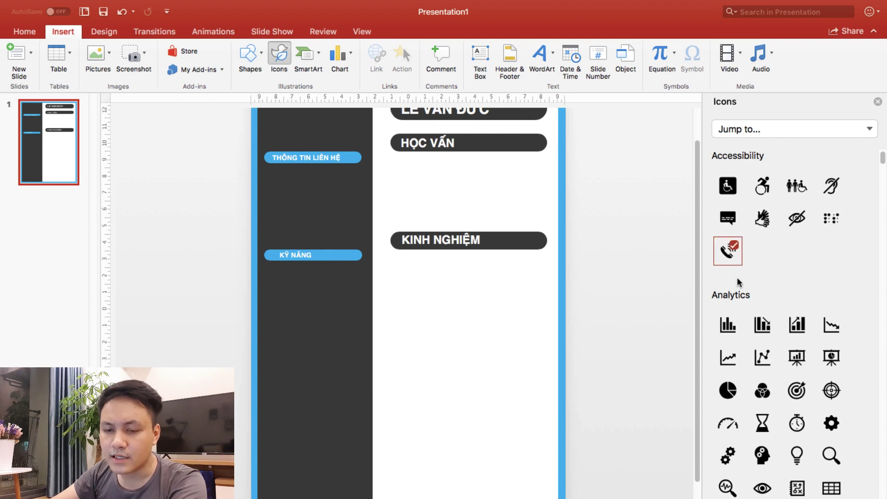
{"action": "scroll", "coordinate": [772, 337], "scroll_direction": "down", "scroll_amount": 5}
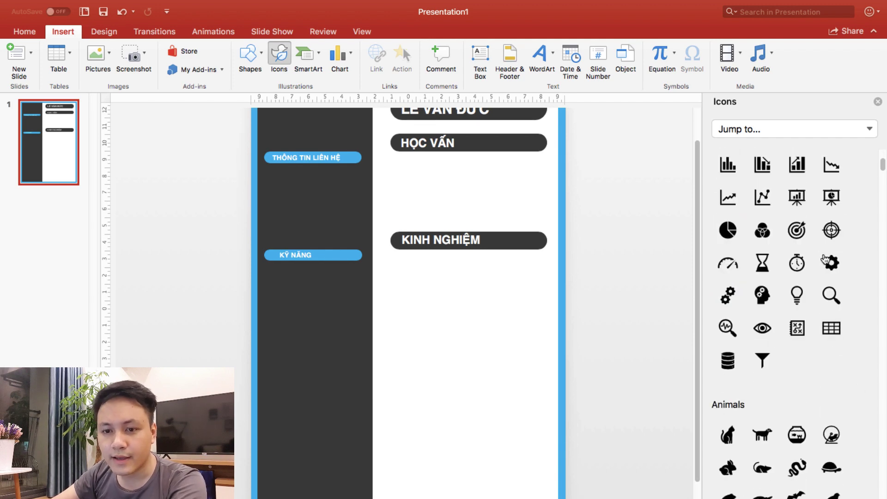
{"action": "scroll", "coordinate": [831, 314], "scroll_direction": "down", "scroll_amount": 1}
{"action": "scroll", "coordinate": [827, 315], "scroll_direction": "down", "scroll_amount": 5}
{"action": "scroll", "coordinate": [813, 318], "scroll_direction": "down", "scroll_amount": 5}
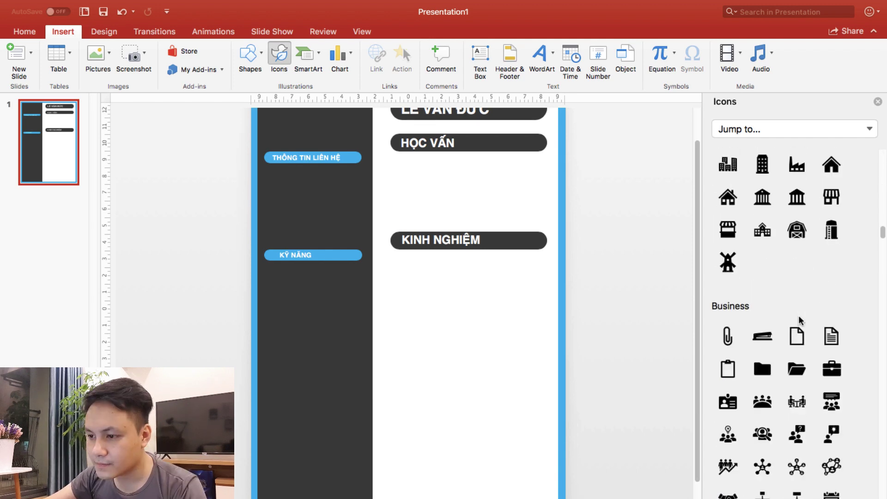
{"action": "scroll", "coordinate": [801, 320], "scroll_direction": "up", "scroll_amount": 1}
{"action": "scroll", "coordinate": [772, 291], "scroll_direction": "down", "scroll_amount": 5}
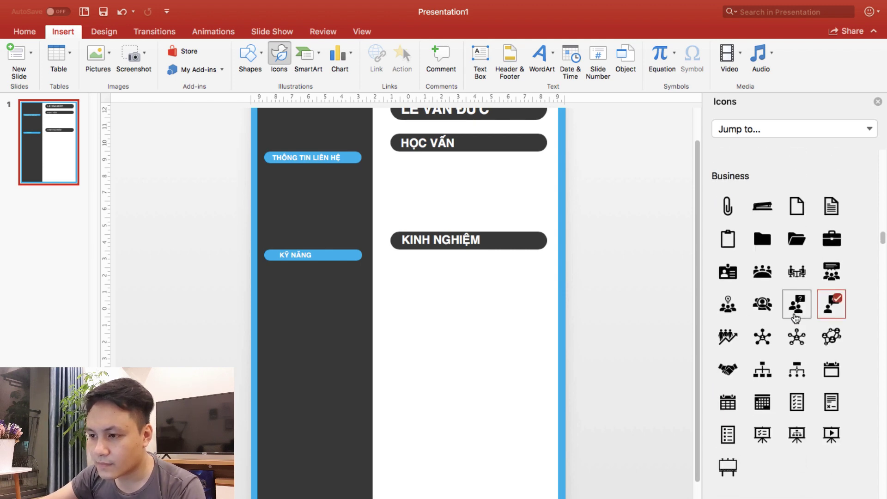
{"action": "scroll", "coordinate": [795, 317], "scroll_direction": "down", "scroll_amount": 8}
{"action": "scroll", "coordinate": [796, 317], "scroll_direction": "down", "scroll_amount": 10}
{"action": "scroll", "coordinate": [796, 317], "scroll_direction": "down", "scroll_amount": 7}
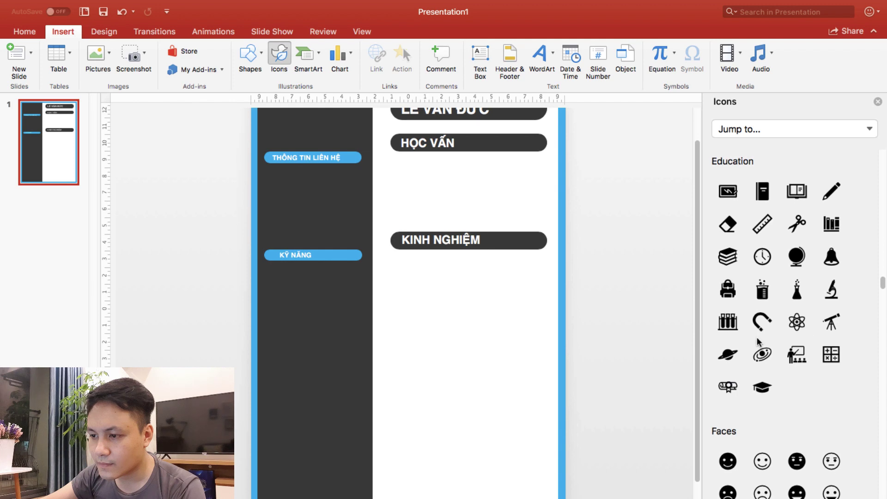
{"action": "left_click", "coordinate": [763, 256]}
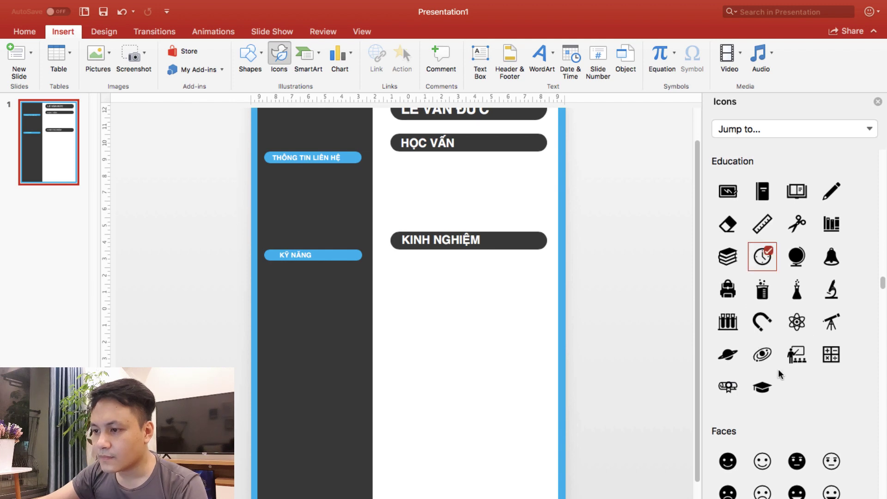
Browse further down the Icons pane for more contact-detail icons.
{"action": "scroll", "coordinate": [779, 365], "scroll_direction": "down", "scroll_amount": 10}
{"action": "scroll", "coordinate": [779, 365], "scroll_direction": "down", "scroll_amount": 10}
{"action": "scroll", "coordinate": [779, 365], "scroll_direction": "up", "scroll_amount": 9}
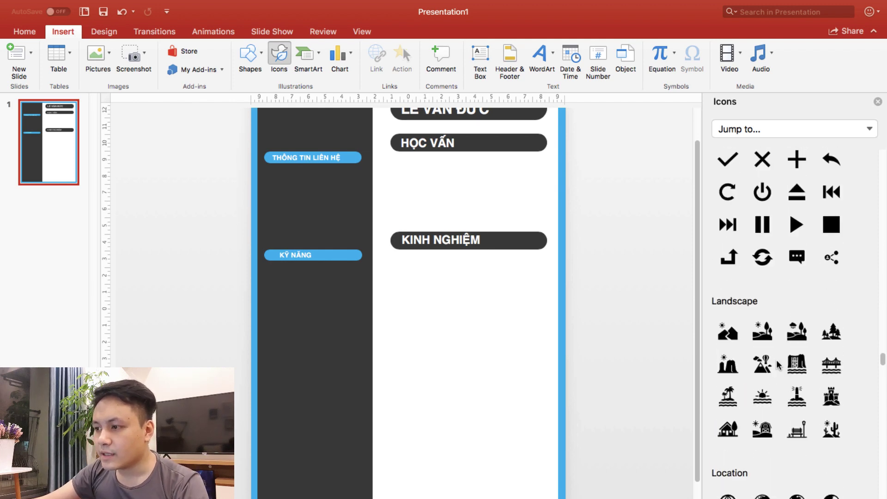
{"action": "scroll", "coordinate": [793, 378], "scroll_direction": "down", "scroll_amount": 10}
{"action": "scroll", "coordinate": [793, 378], "scroll_direction": "down", "scroll_amount": 10}
{"action": "scroll", "coordinate": [793, 378], "scroll_direction": "down", "scroll_amount": 10}
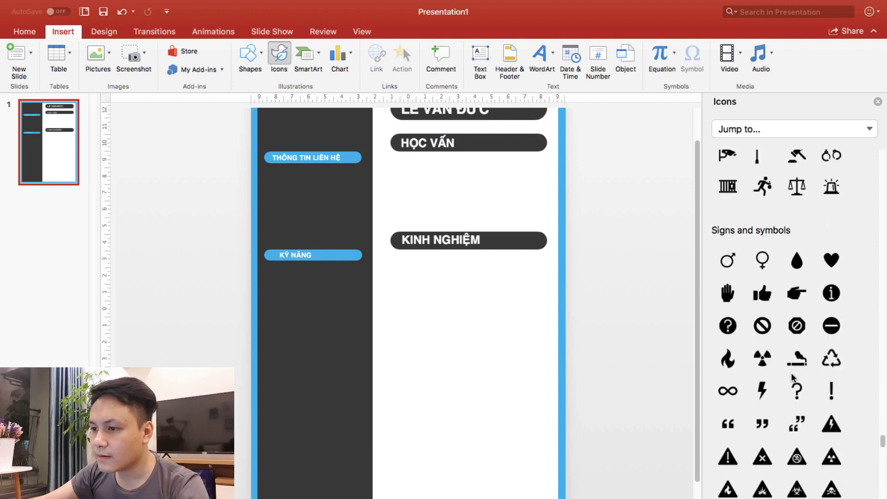
{"action": "scroll", "coordinate": [794, 378], "scroll_direction": "down", "scroll_amount": 3}
{"action": "scroll", "coordinate": [793, 378], "scroll_direction": "down", "scroll_amount": 10}
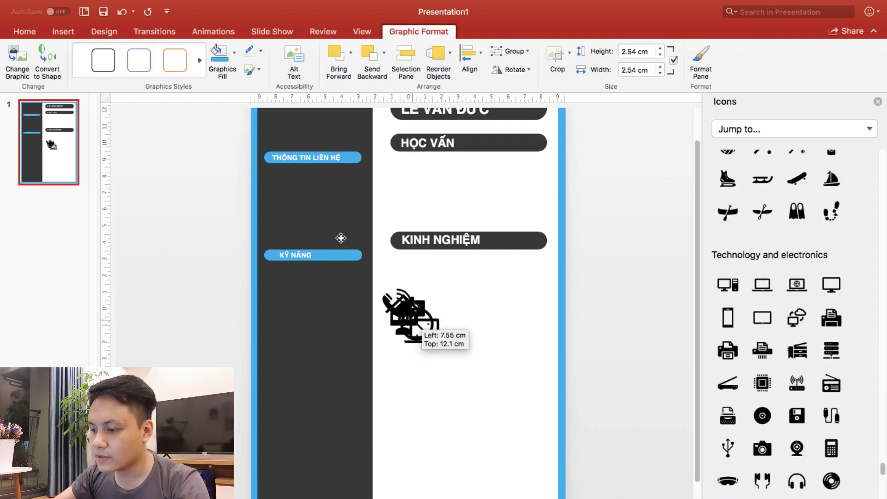
Move the inserted contact icons onto the dark left column and shrink them to 0.74 cm.
{"action": "left_click_drag", "start_coordinate": [425, 318], "coordinate": [307, 199]}
{"action": "left_click", "coordinate": [261, 50]}
{"action": "left_click", "coordinate": [267, 75]}
{"action": "mouse_move", "coordinate": [365, 247]}
{"action": "left_mouse_down"}
{"action": "mouse_move", "coordinate": [305, 200]}
{"action": "mouse_move", "coordinate": [282, 203]}
{"action": "mouse_move", "coordinate": [277, 241]}
{"action": "left_mouse_up"}
Stack the icons in a column under THÔNG TIN LIÊN HỆ, distributed vertically and aligned.
{"action": "left_click", "coordinate": [298, 192]}
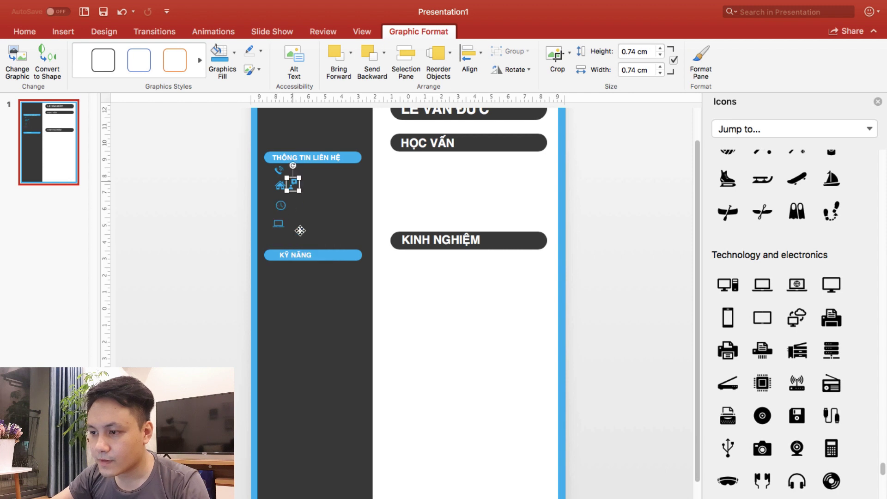
{"action": "left_click_drag", "start_coordinate": [293, 183], "coordinate": [279, 242]}
{"action": "left_click", "coordinate": [281, 205], "text": "shift"}
{"action": "left_click", "coordinate": [278, 170], "text": "shift"}
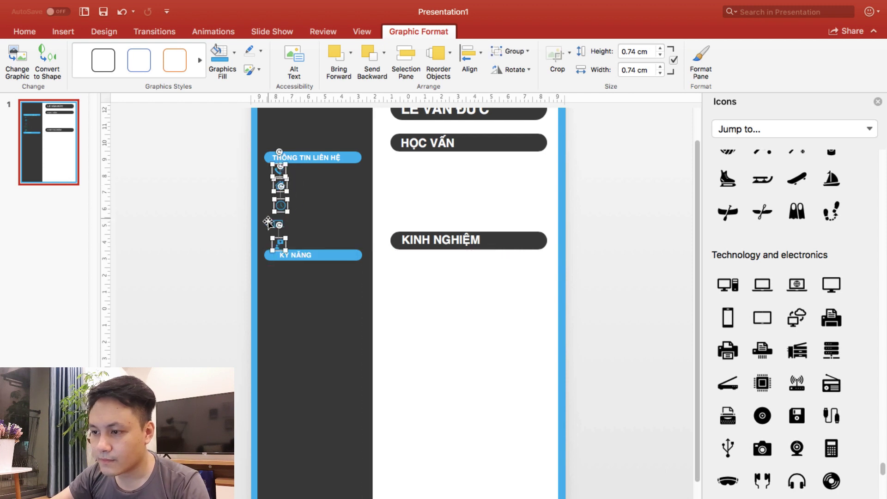
{"action": "left_click", "coordinate": [469, 53]}
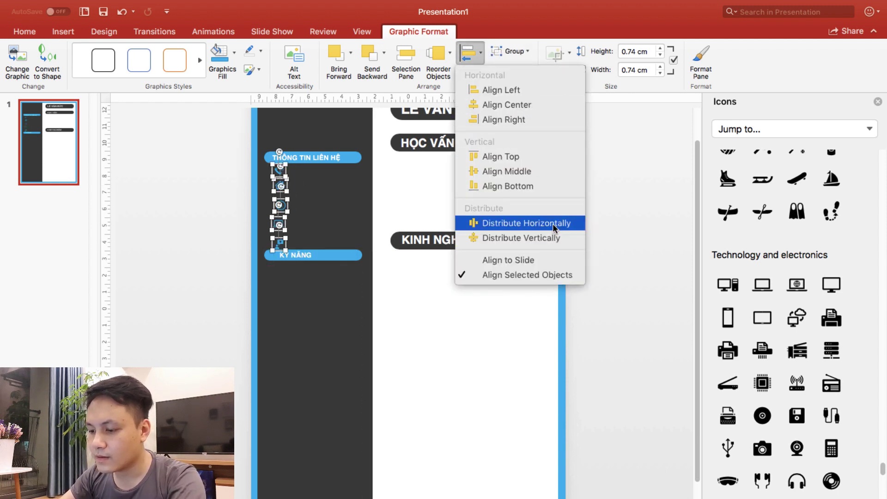
{"action": "left_click", "coordinate": [550, 238]}
{"action": "left_click", "coordinate": [469, 54]}
{"action": "left_click", "coordinate": [494, 90]}
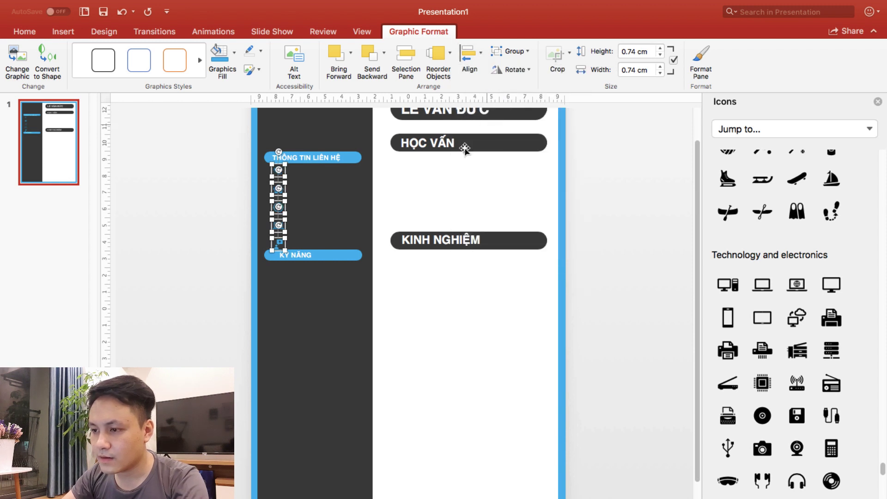
{"action": "left_click_drag", "start_coordinate": [272, 171], "coordinate": [268, 171]}
Move the KỸ NĂNG bar lower down the column.
{"action": "left_click", "coordinate": [308, 256]}
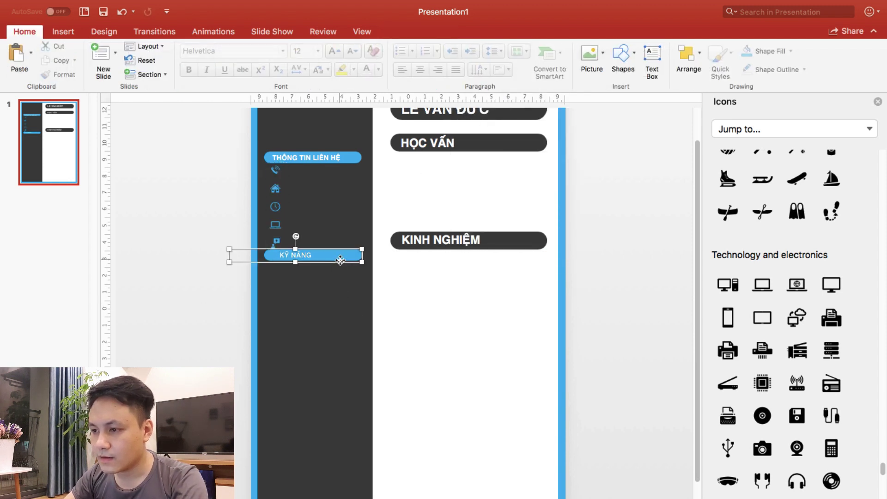
{"action": "left_click_drag", "start_coordinate": [329, 249], "coordinate": [340, 276]}
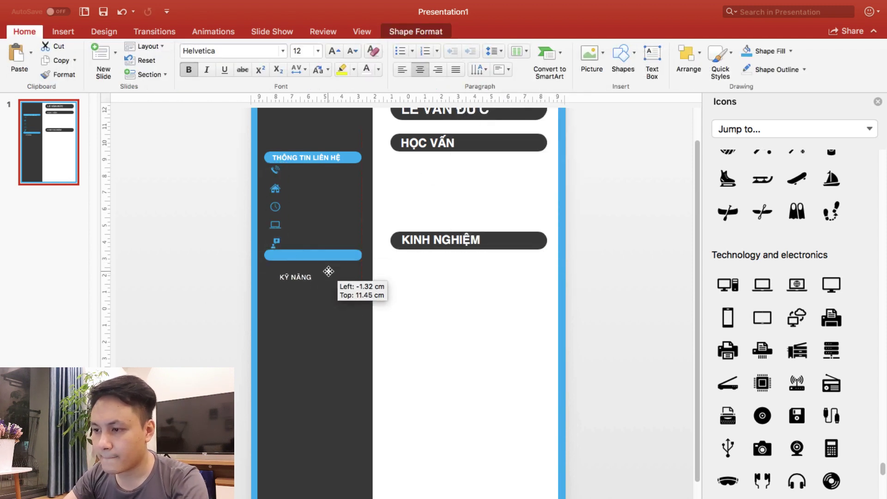
{"action": "left_click", "coordinate": [217, 315]}
Select all five contact icons and nudge the fifth icon into line.
{"action": "left_click", "coordinate": [275, 170]}
{"action": "left_click", "coordinate": [275, 188], "text": "shift"}
{"action": "left_click", "coordinate": [275, 207], "text": "shift"}
{"action": "left_click", "coordinate": [287, 210], "text": "shift"}
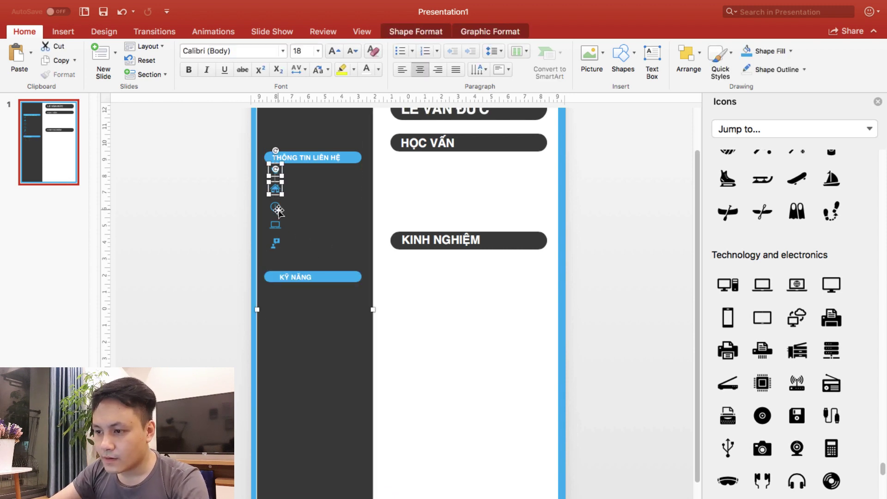
{"action": "left_click", "coordinate": [296, 213], "text": "shift"}
{"action": "left_click", "coordinate": [275, 225], "text": "shift"}
{"action": "left_click_drag", "start_coordinate": [274, 248], "coordinate": [276, 252]}
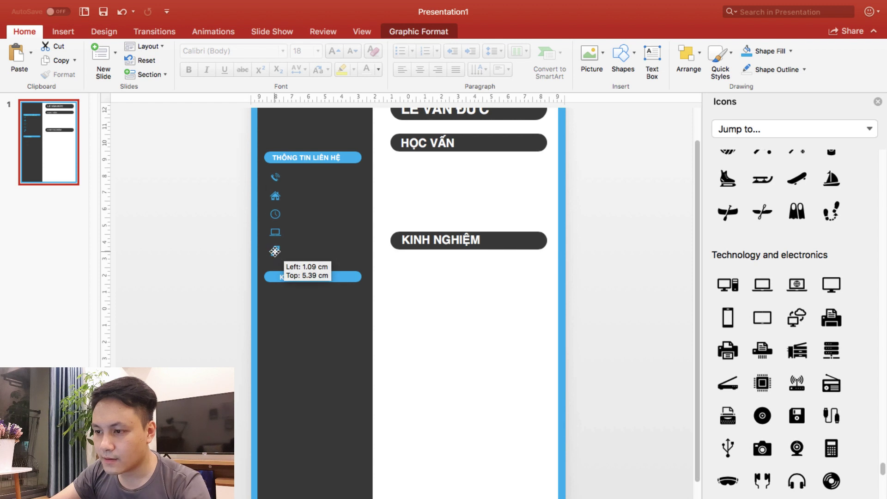
{"action": "key", "text": "super+plus"}
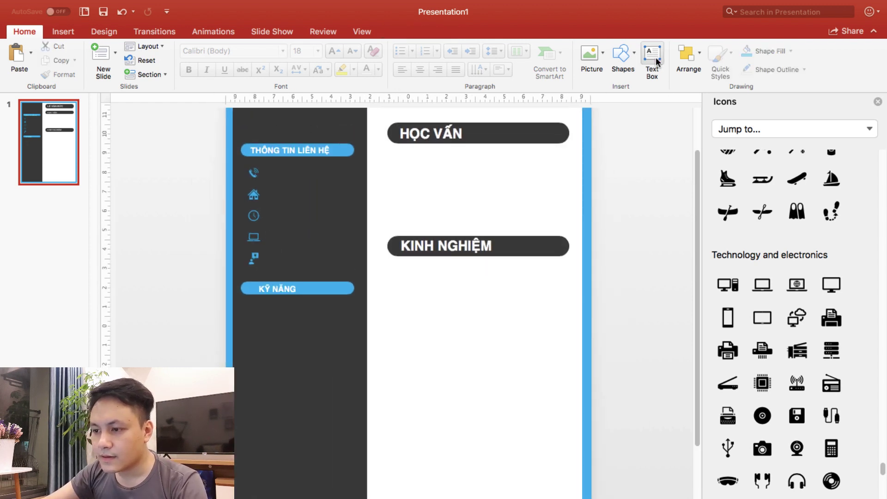
Add text boxes beside the phone and home icons holding the phone number and address.
{"action": "left_click_drag", "start_coordinate": [269, 165], "coordinate": [355, 187]}
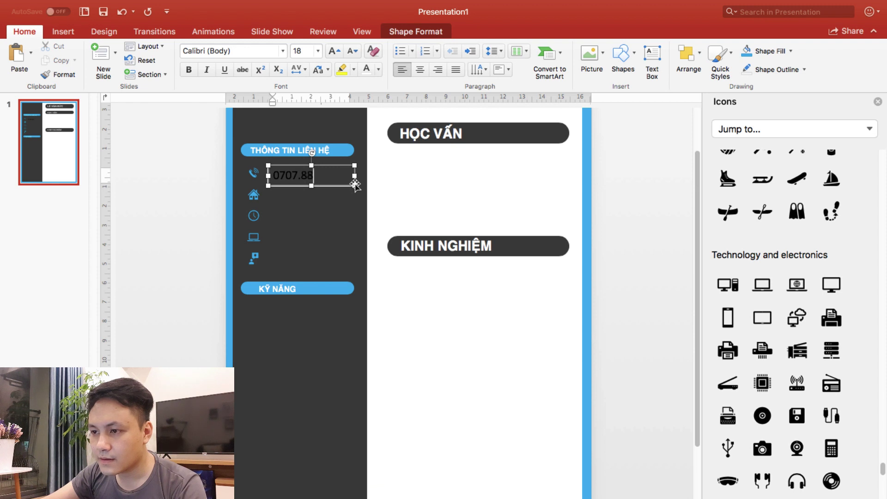
{"action": "left_click_drag", "start_coordinate": [344, 165], "coordinate": [342, 185]}
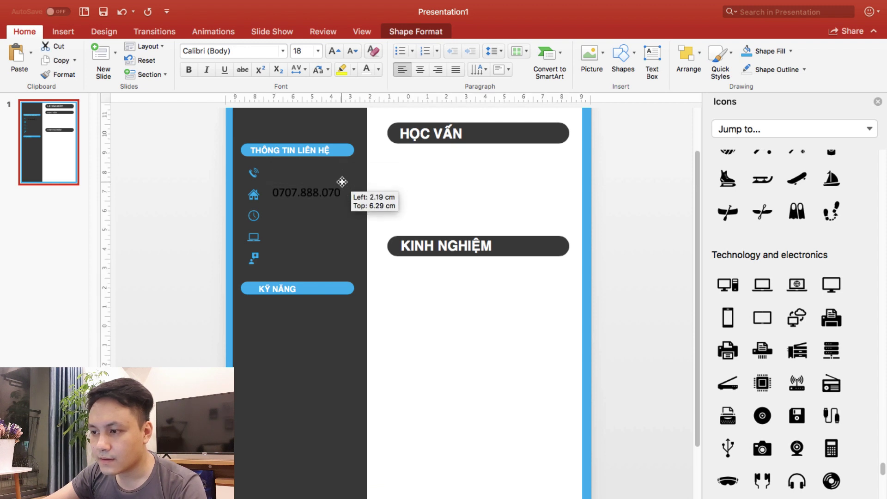
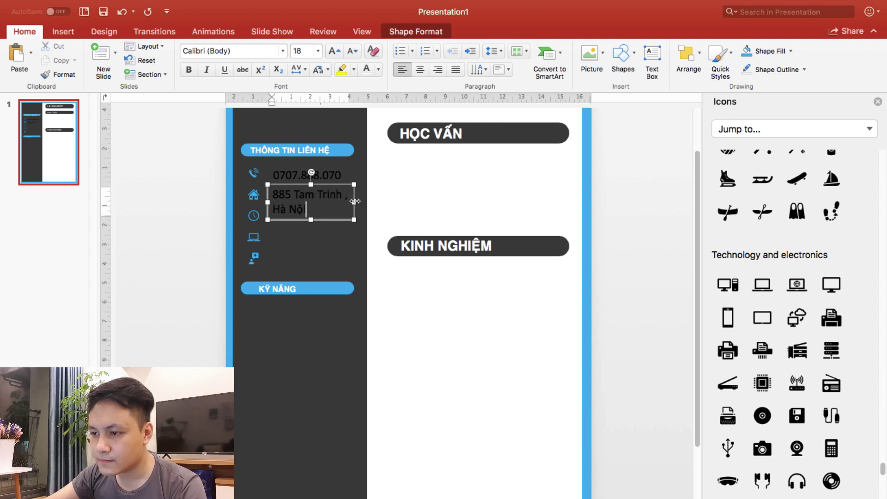
{"action": "left_click_drag", "start_coordinate": [355, 201], "coordinate": [386, 202]}
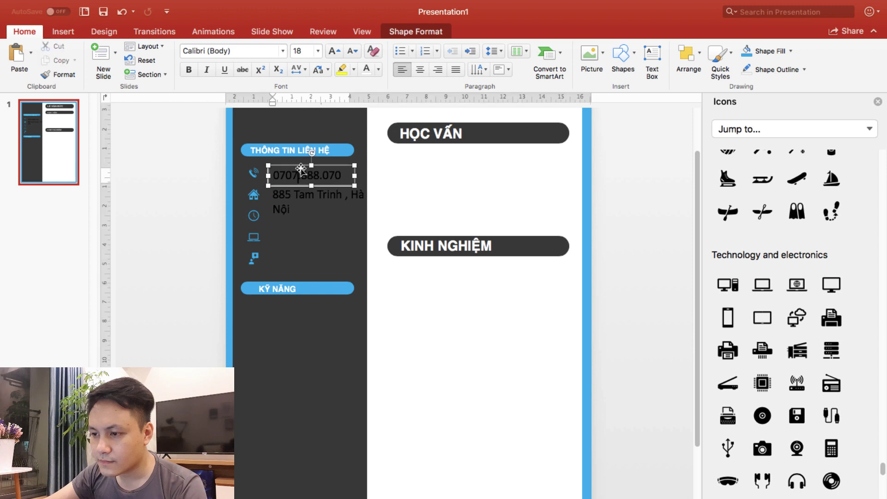
Copy the box down to add the birth date, e-mail address and Facebook link rows.
{"action": "left_click_drag", "start_coordinate": [294, 187], "coordinate": [294, 210]}
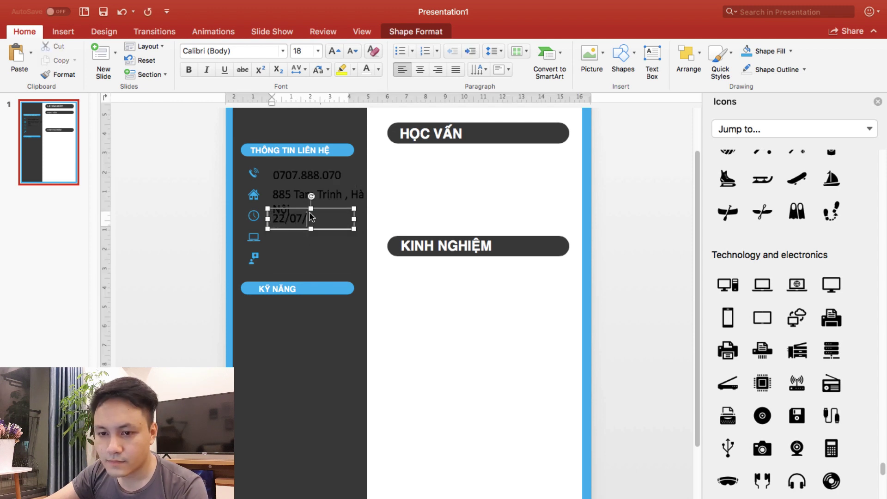
{"action": "left_click", "coordinate": [337, 221]}
{"action": "left_click_drag", "start_coordinate": [336, 221], "coordinate": [333, 265]}
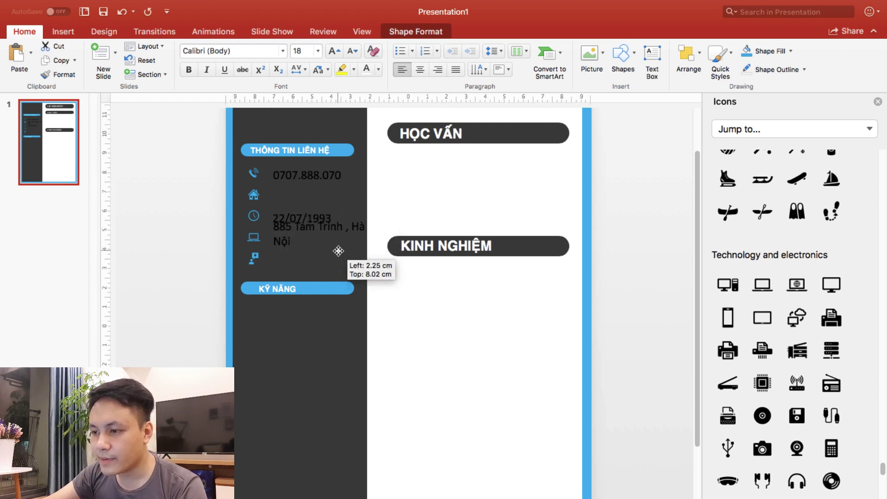
{"action": "triple_click", "coordinate": [343, 245]}
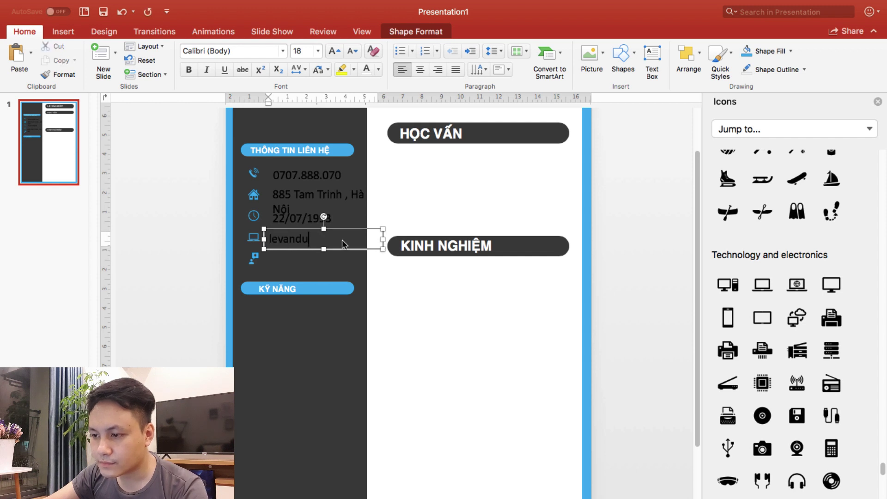
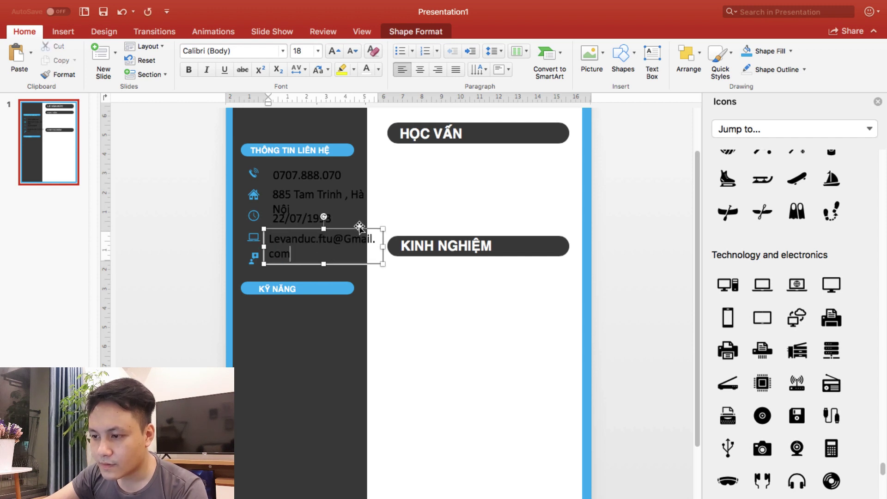
{"action": "left_click_drag", "start_coordinate": [359, 227], "coordinate": [344, 256]}
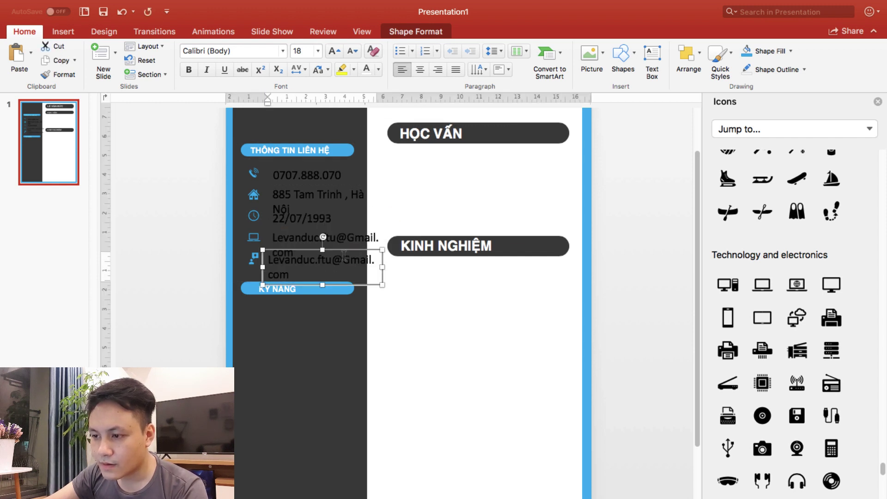
{"action": "type", "text": "http://fb.com/duclv7"}
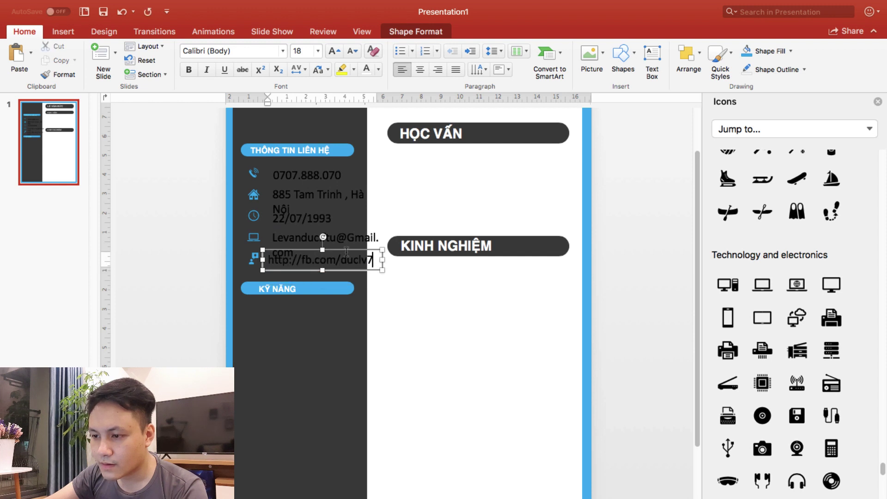
Set the five contact text boxes to 12 pt Helvetica.
{"action": "left_click", "coordinate": [323, 237], "text": "shift"}
{"action": "left_click", "coordinate": [300, 217], "text": "shift"}
{"action": "left_click", "coordinate": [323, 194], "text": "shift"}
{"action": "left_click", "coordinate": [296, 179], "text": "shift"}
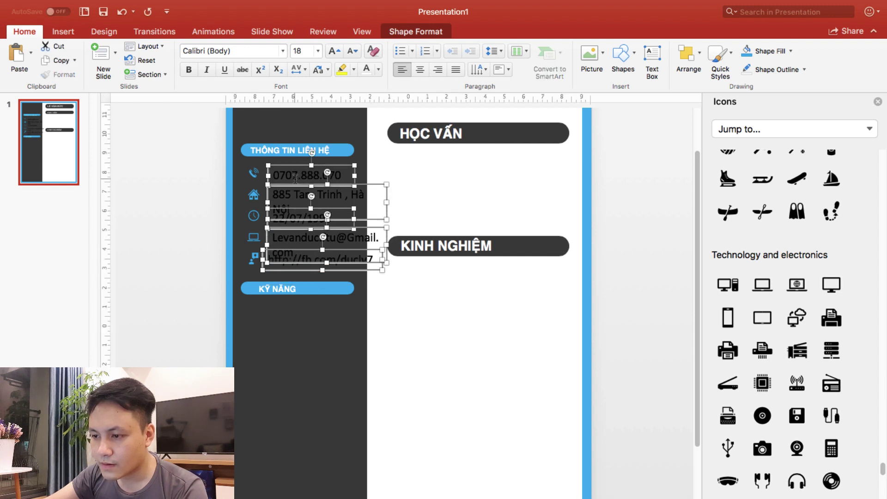
{"action": "left_click", "coordinate": [349, 52]}
{"action": "left_click", "coordinate": [349, 53]}
{"action": "left_click", "coordinate": [349, 53]}
{"action": "left_click", "coordinate": [283, 50]}
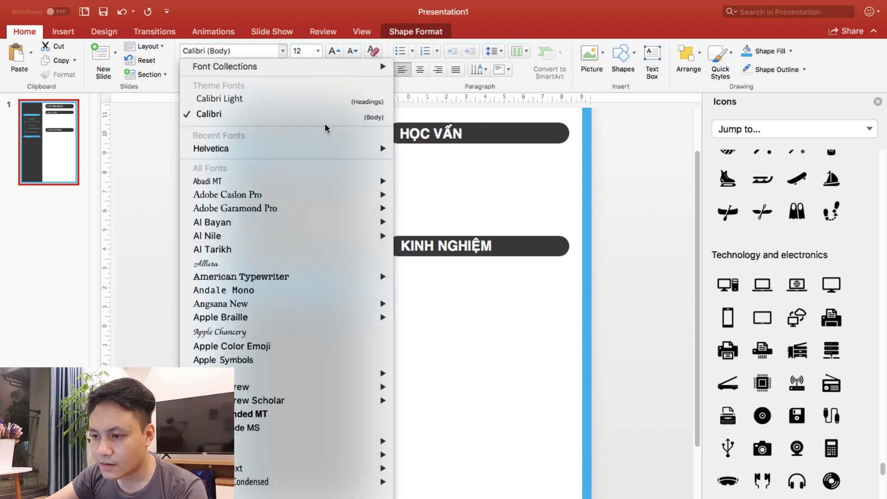
{"action": "left_click", "coordinate": [425, 149]}
Align the contact text boxes along a common left edge.
{"action": "left_click", "coordinate": [689, 54]}
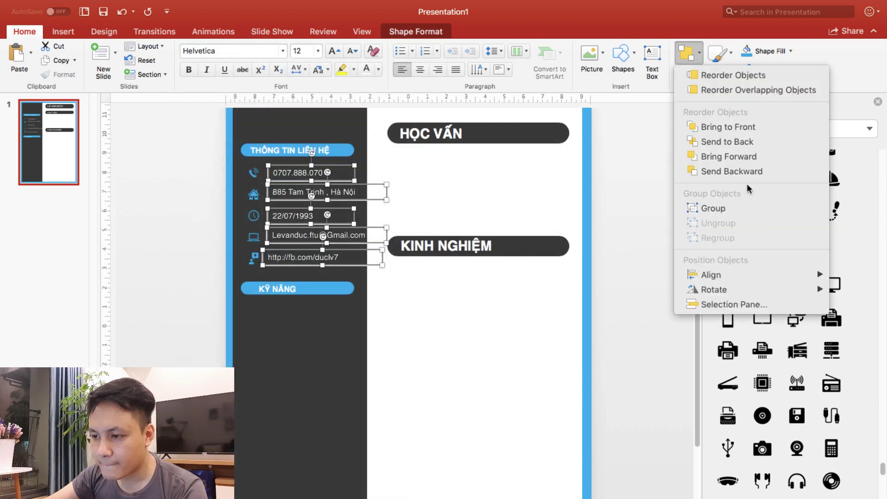
{"action": "left_click", "coordinate": [596, 277]}
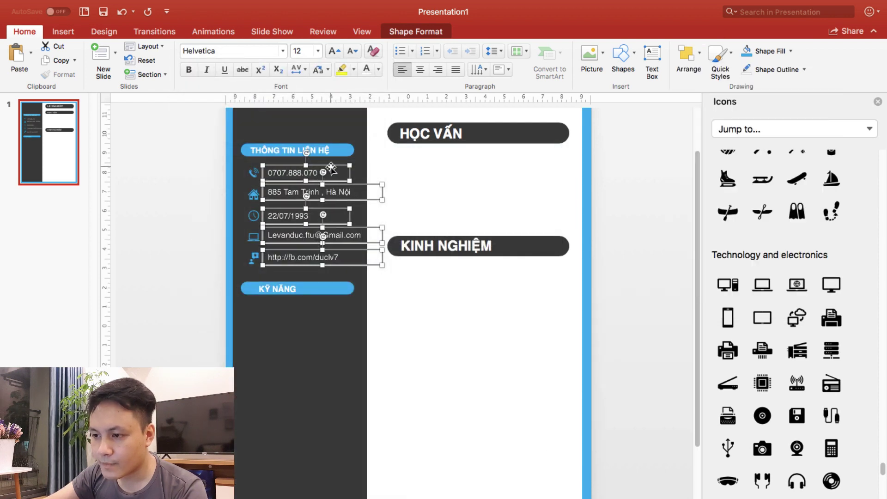
{"action": "left_click", "coordinate": [218, 243]}
{"action": "scroll", "coordinate": [118, 339], "scroll_direction": "down", "scroll_amount": 2}
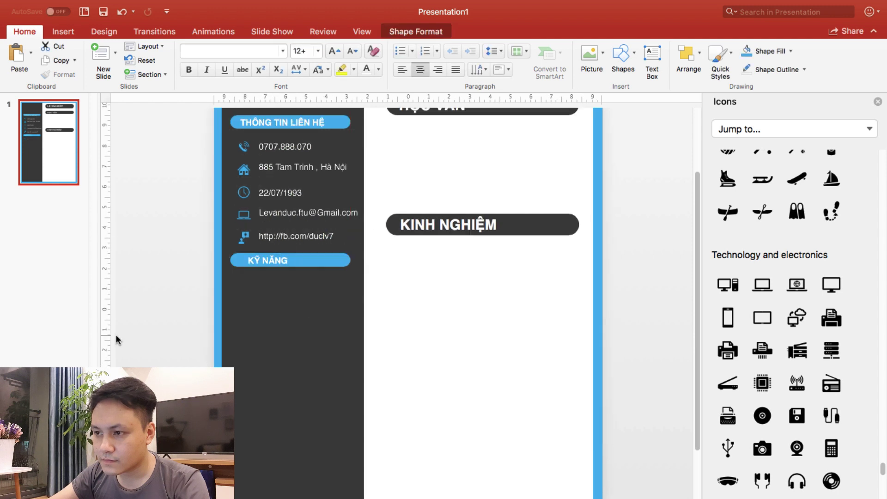
{"action": "scroll", "coordinate": [218, 326], "scroll_direction": "down", "scroll_amount": 1}
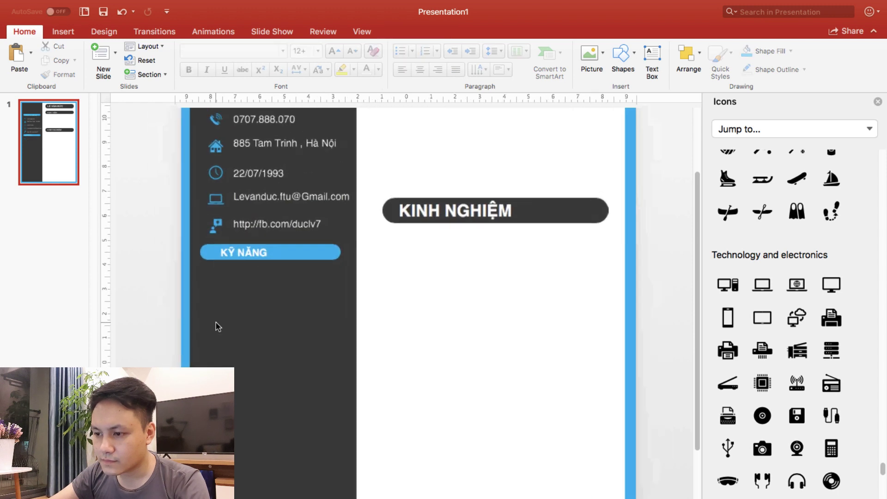
{"action": "scroll", "coordinate": [219, 324], "scroll_direction": "down", "scroll_amount": 2, "text": "ctrl"}
{"action": "scroll", "coordinate": [460, 341], "scroll_direction": "down", "scroll_amount": 3, "text": "ctrl"}
{"action": "scroll", "coordinate": [409, 407], "scroll_direction": "up", "scroll_amount": 5, "text": "ctrl"}
{"action": "scroll", "coordinate": [409, 407], "scroll_direction": "up", "scroll_amount": 3, "text": "ctrl"}
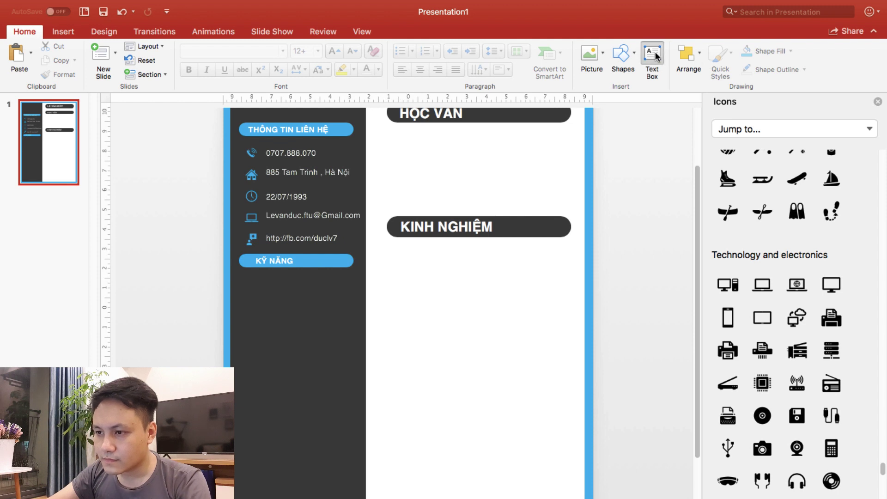
Add a bold, light-blue 12-pt Helvetica 'TIN HỌC ỨNG DỤNG' subheading below KỸ NĂNG.
{"action": "left_click_drag", "start_coordinate": [245, 285], "coordinate": [346, 324]}
{"action": "type", "text": "TIN"}
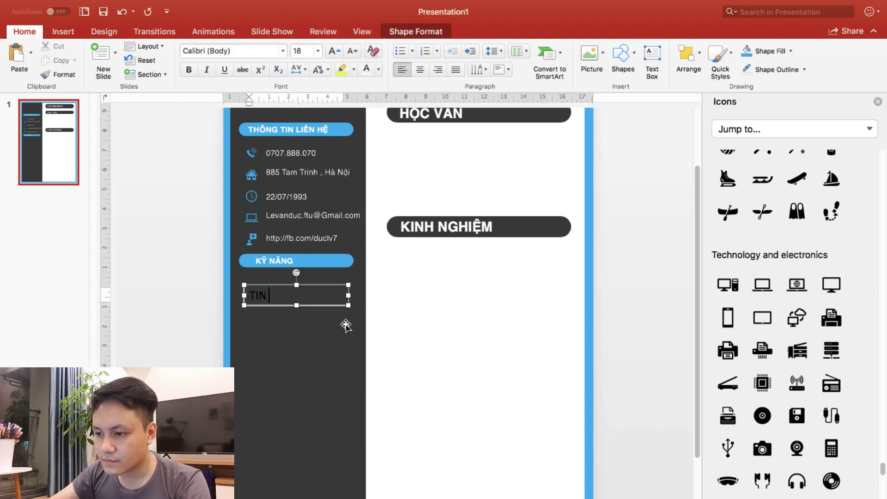
{"action": "type", "text": "NG DỤNG"}
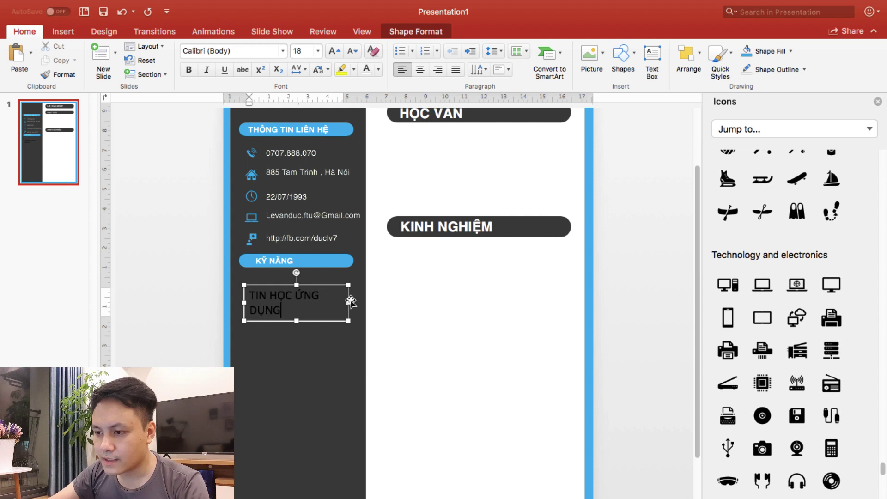
{"action": "left_click_drag", "start_coordinate": [350, 302], "coordinate": [373, 301]}
{"action": "left_click", "coordinate": [379, 69]}
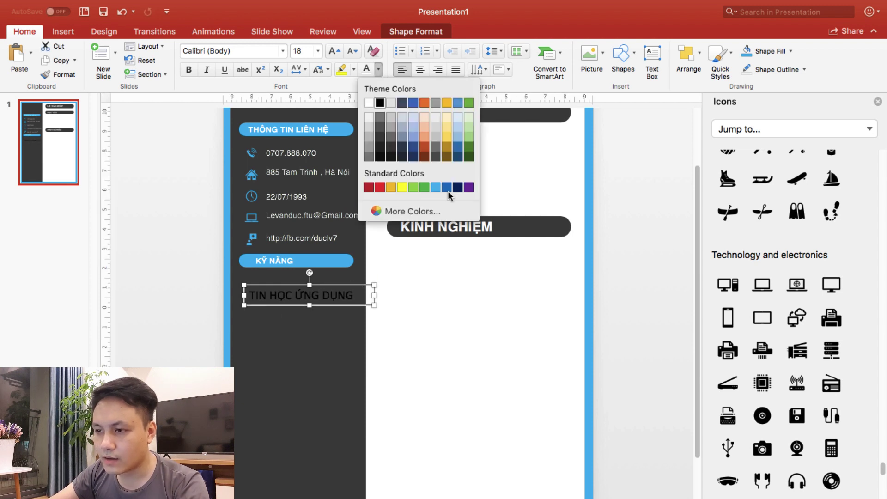
{"action": "left_click", "coordinate": [436, 188]}
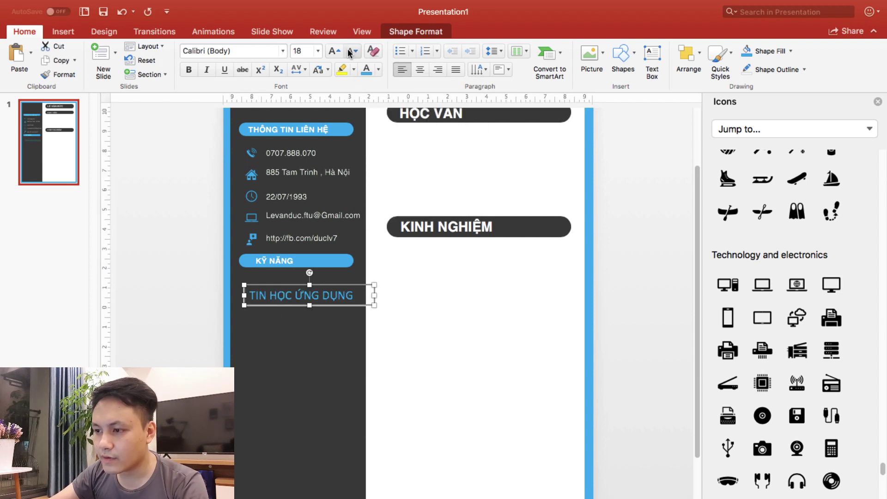
{"action": "left_click", "coordinate": [283, 51]}
{"action": "mouse_move", "coordinate": [277, 149]}
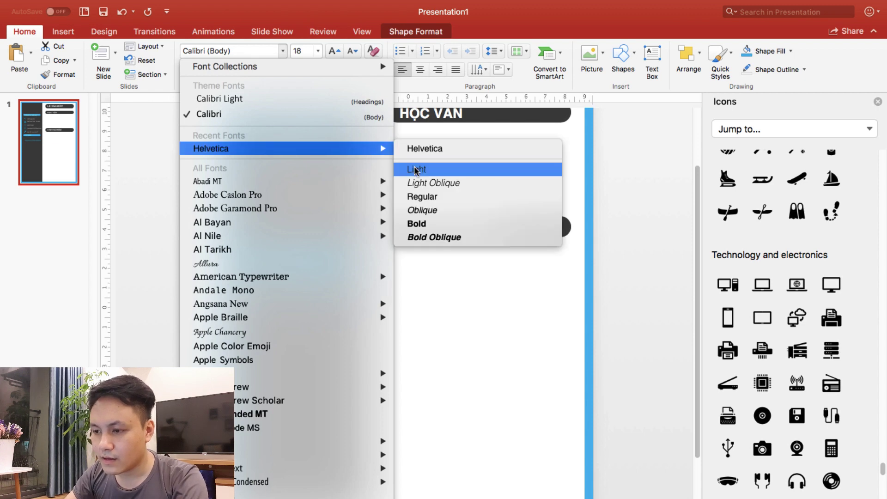
{"action": "left_click", "coordinate": [429, 149]}
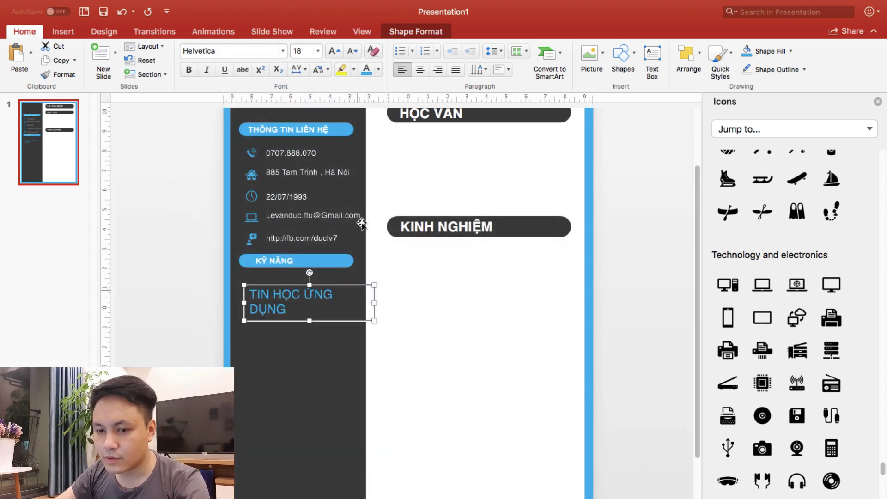
{"action": "left_click", "coordinate": [352, 51]}
{"action": "left_click", "coordinate": [352, 51]}
{"action": "left_click", "coordinate": [352, 51]}
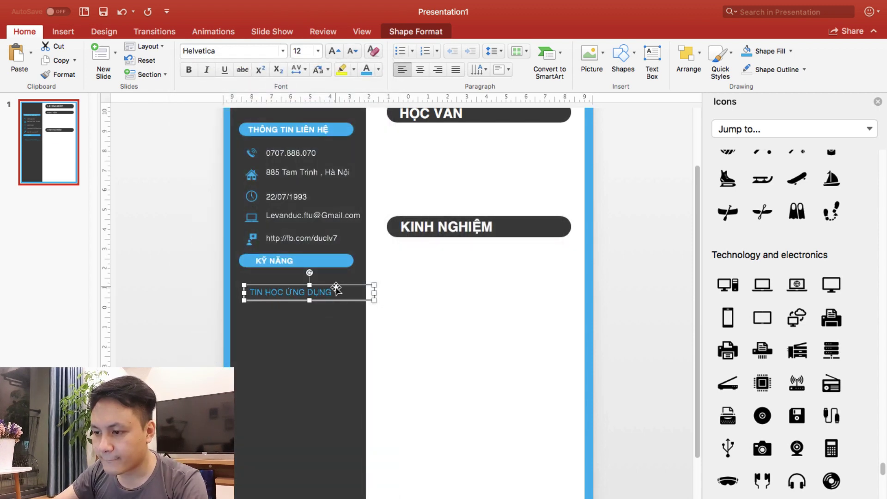
{"action": "mouse_move", "coordinate": [336, 287]}
{"action": "left_mouse_down"}
{"action": "mouse_move", "coordinate": [325, 281]}
{"action": "mouse_move", "coordinate": [340, 278]}
{"action": "mouse_move", "coordinate": [328, 300]}
{"action": "left_mouse_up"}
{"action": "key", "text": "super+b"}
Duplicate the subheading below as white 'Photoshop' text sized to fit the word.
{"action": "key", "text": "Return"}
{"action": "left_click", "coordinate": [378, 70]}
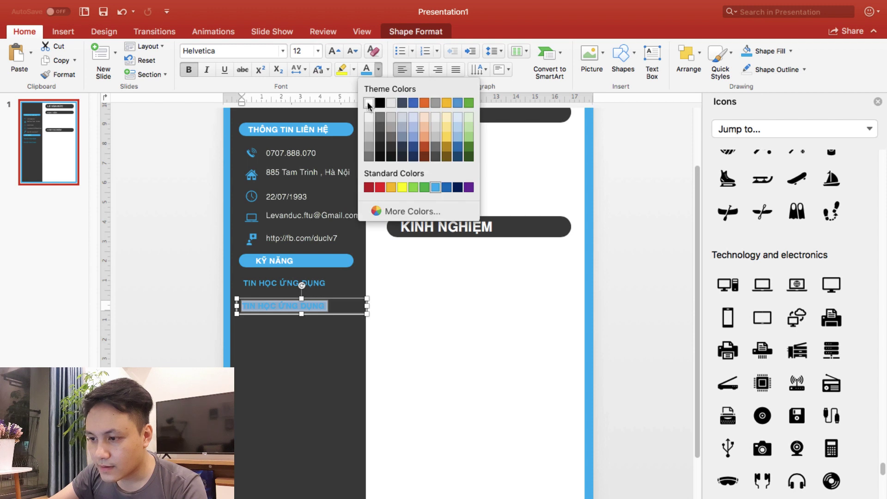
{"action": "left_click", "coordinate": [370, 105]}
{"action": "type", "text": "Photoshop"}
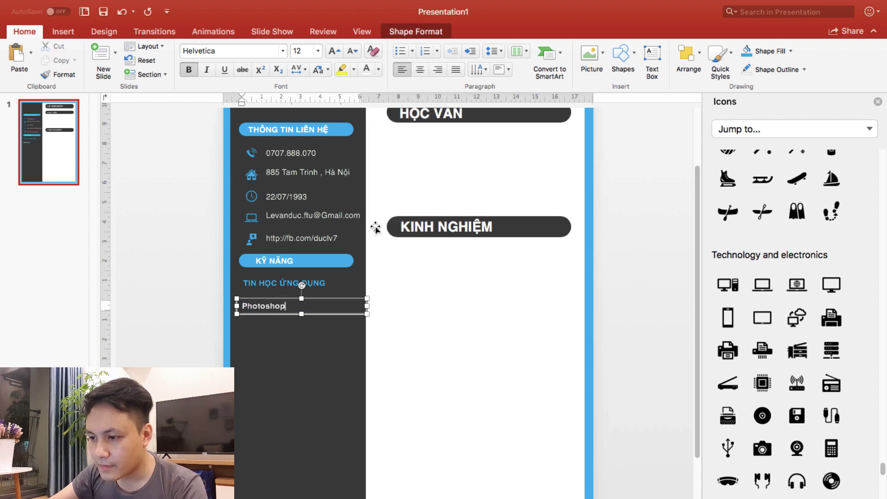
{"action": "left_click_drag", "start_coordinate": [367, 306], "coordinate": [294, 306]}
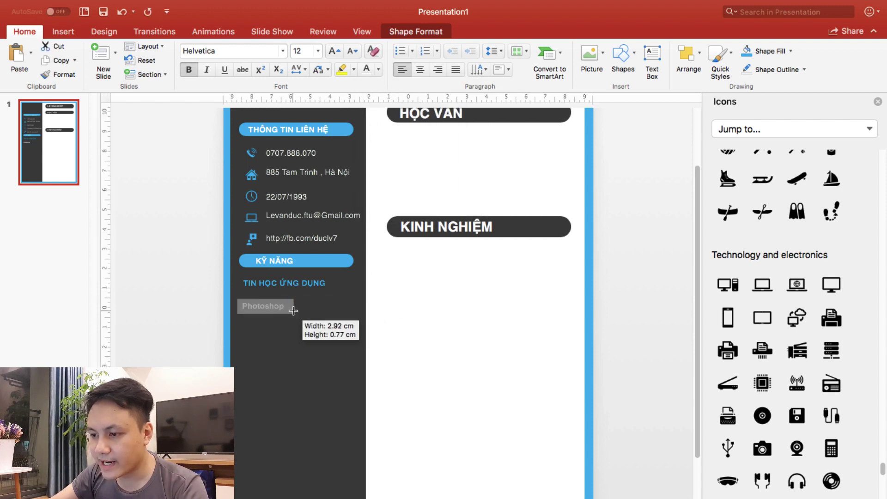
{"action": "left_click", "coordinate": [62, 31]}
{"action": "left_click", "coordinate": [267, 62]}
Draw small circles beside Photoshop with a lighter blue fill and no outline.
{"action": "left_click", "coordinate": [307, 240]}
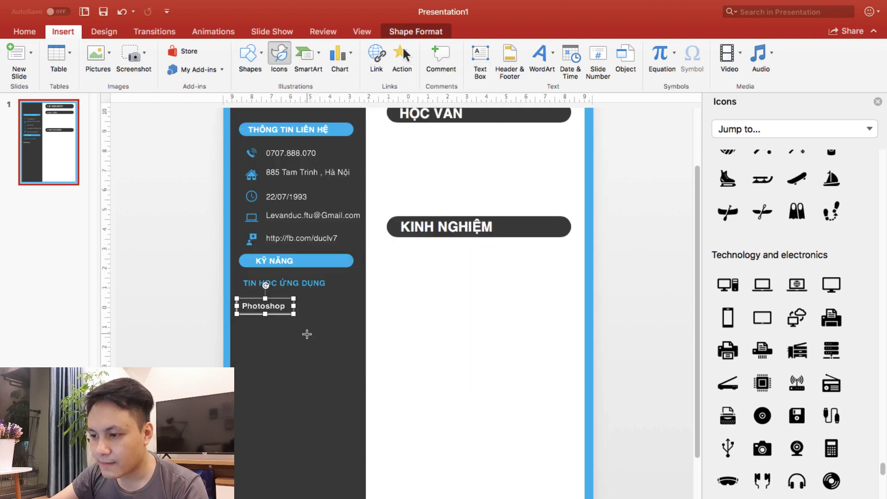
{"action": "mouse_move", "coordinate": [298, 297]}
{"action": "left_mouse_down"}
{"action": "mouse_move", "coordinate": [309, 307]}
{"action": "mouse_move", "coordinate": [294, 309]}
{"action": "mouse_move", "coordinate": [322, 309]}
{"action": "left_mouse_up"}
{"action": "scroll", "coordinate": [313, 312], "scroll_direction": "up", "scroll_amount": 3, "text": "ctrl"}
{"action": "key", "text": "ctrl+d"}
{"action": "key", "text": "ctrl+d"}
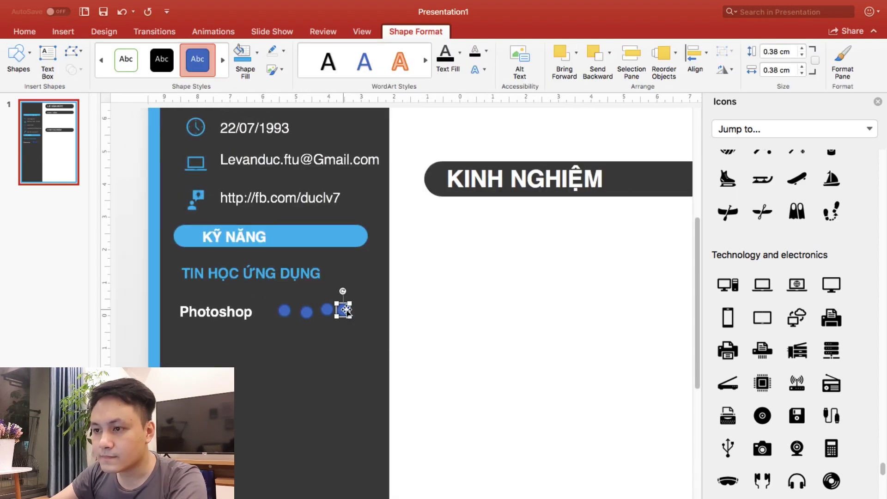
{"action": "key", "text": "ctrl+d"}
{"action": "left_click", "coordinate": [328, 309], "text": "shift"}
{"action": "left_click", "coordinate": [307, 312], "text": "shift"}
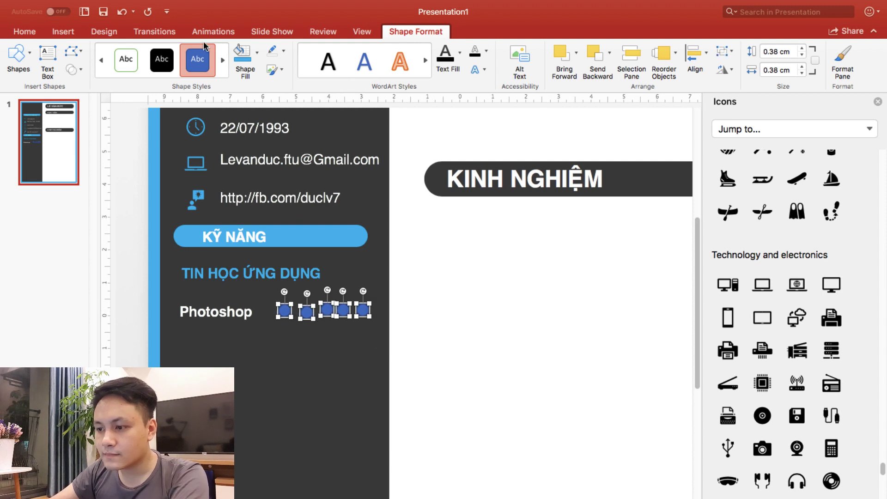
{"action": "left_click", "coordinate": [246, 59]}
{"action": "left_click", "coordinate": [284, 51]}
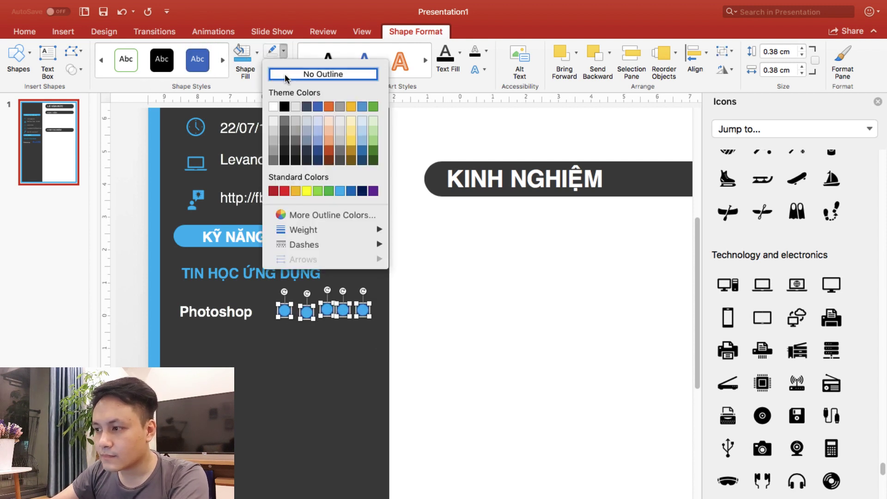
{"action": "left_click", "coordinate": [323, 73]}
Align the five dots in a level row and group them.
{"action": "left_click", "coordinate": [697, 53]}
{"action": "left_click", "coordinate": [765, 224]}
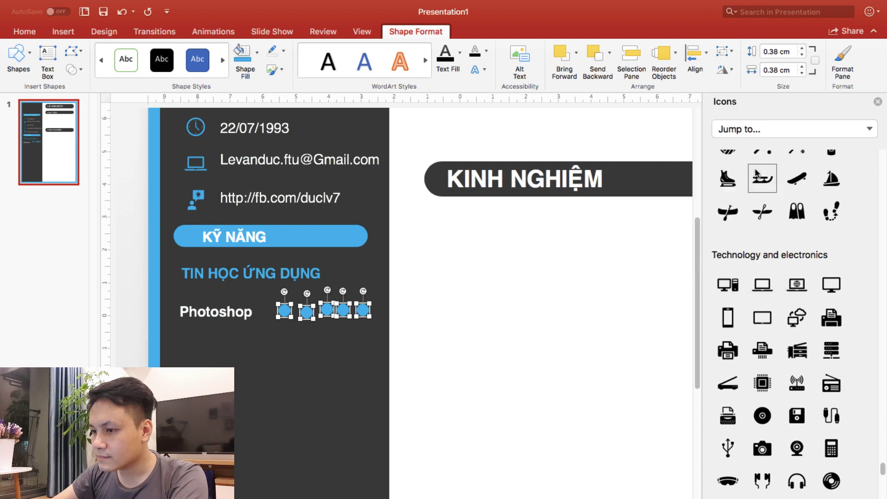
{"action": "left_click", "coordinate": [685, 54]}
{"action": "left_click", "coordinate": [707, 155]}
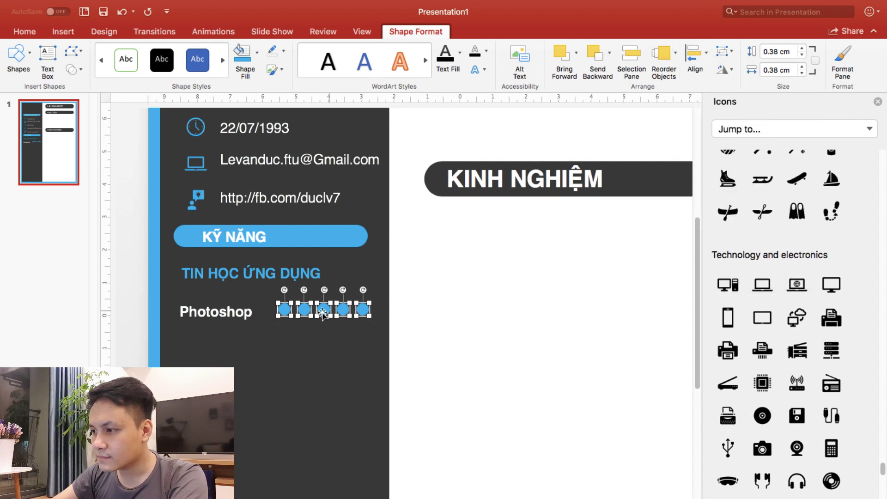
{"action": "left_click_drag", "start_coordinate": [324, 314], "coordinate": [322, 317]}
{"action": "right_click", "coordinate": [324, 314]}
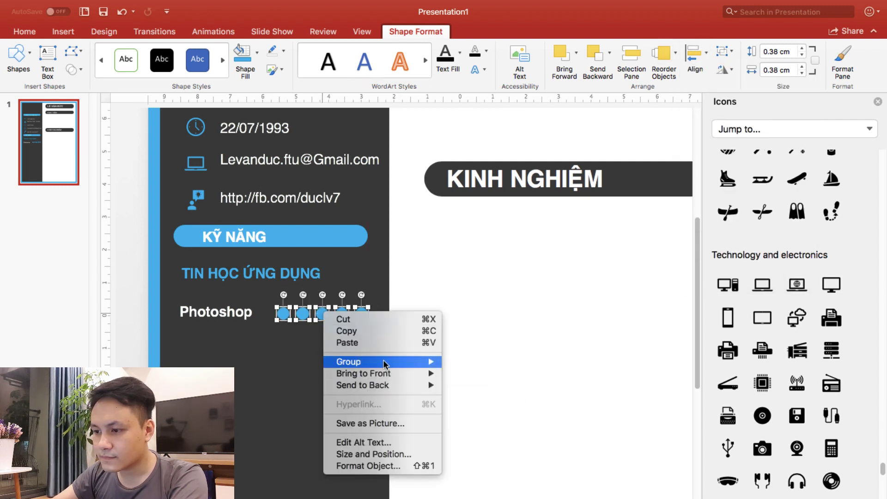
{"action": "mouse_move", "coordinate": [348, 362]}
{"action": "left_click", "coordinate": [462, 362]}
Group the dot row with the Photoshop label into one skill row.
{"action": "right_click", "coordinate": [237, 310]}
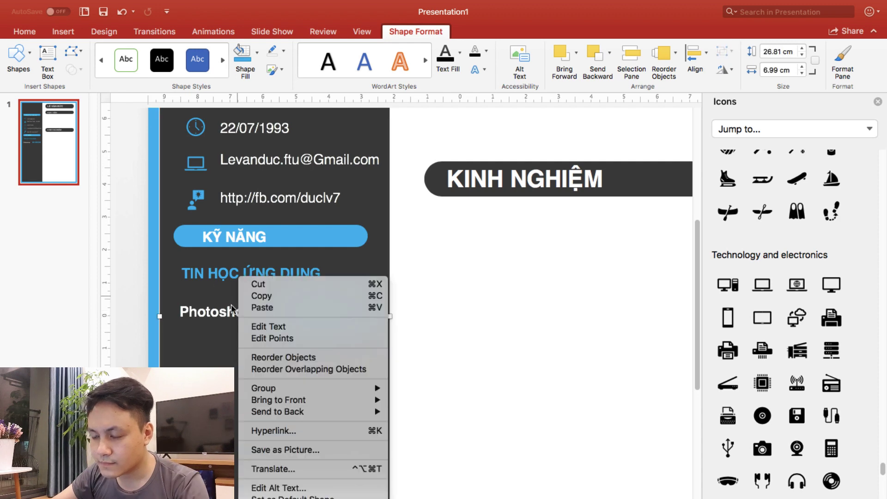
{"action": "key", "text": "Escape"}
{"action": "left_click", "coordinate": [242, 308], "text": "shift"}
{"action": "right_click", "coordinate": [242, 298]}
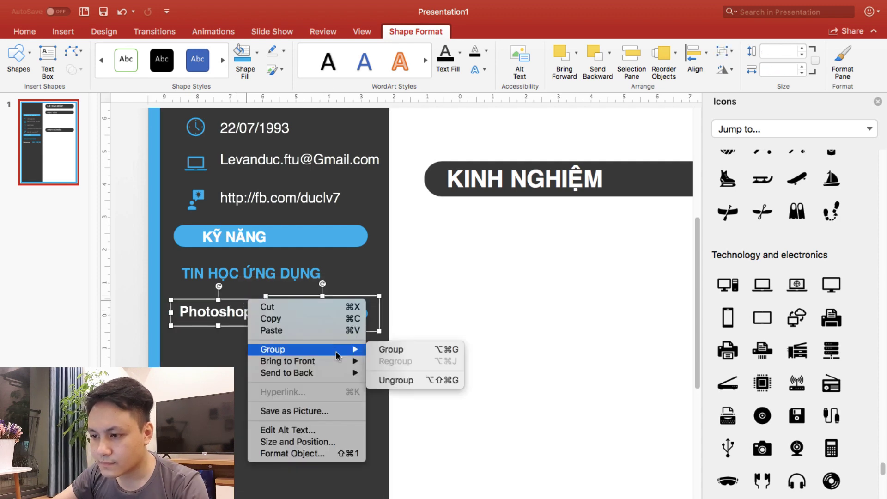
{"action": "left_click", "coordinate": [383, 349]}
{"action": "left_click", "coordinate": [120, 302]}
{"action": "scroll", "coordinate": [120, 301], "scroll_direction": "down", "scroll_amount": 3}
Copy the Photoshop skill row just below itself.
{"action": "scroll", "coordinate": [190, 291], "scroll_direction": "down", "scroll_amount": 2}
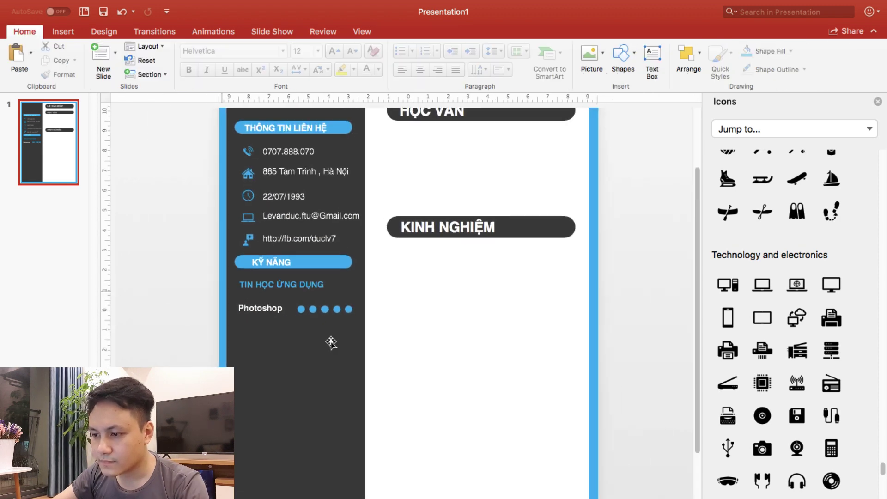
{"action": "left_click", "coordinate": [329, 300]}
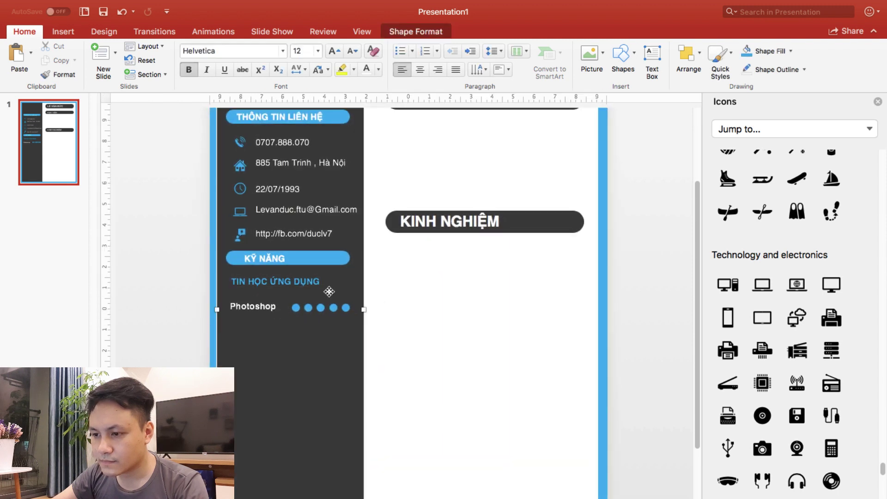
{"action": "left_click", "coordinate": [319, 308]}
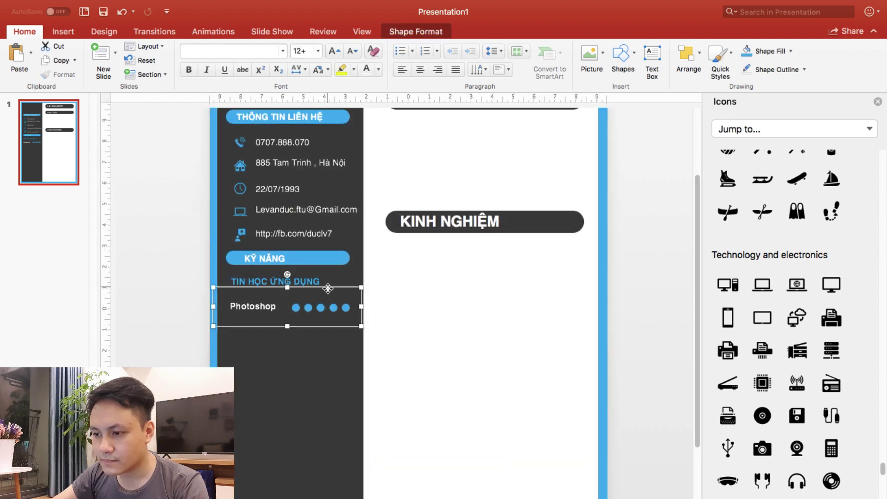
{"action": "left_click_drag", "start_coordinate": [328, 289], "coordinate": [323, 329]}
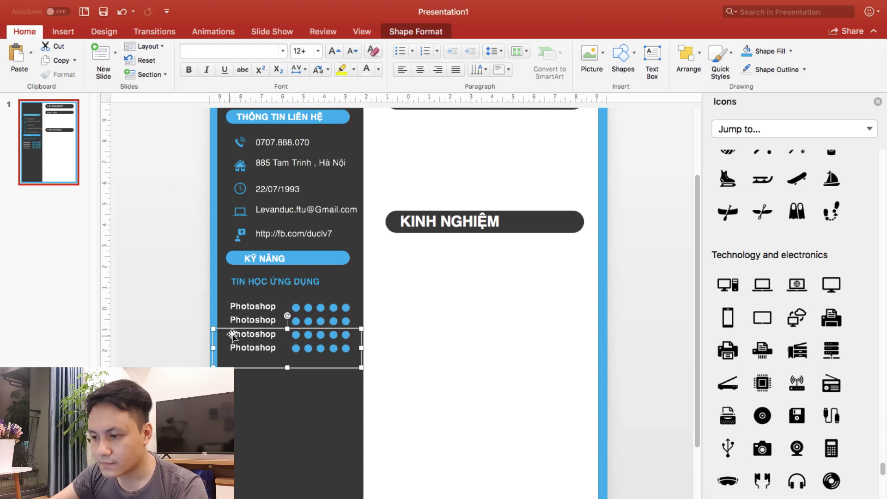
Turn off bold on the selected Photoshop skill labels.
{"action": "left_click", "coordinate": [270, 307]}
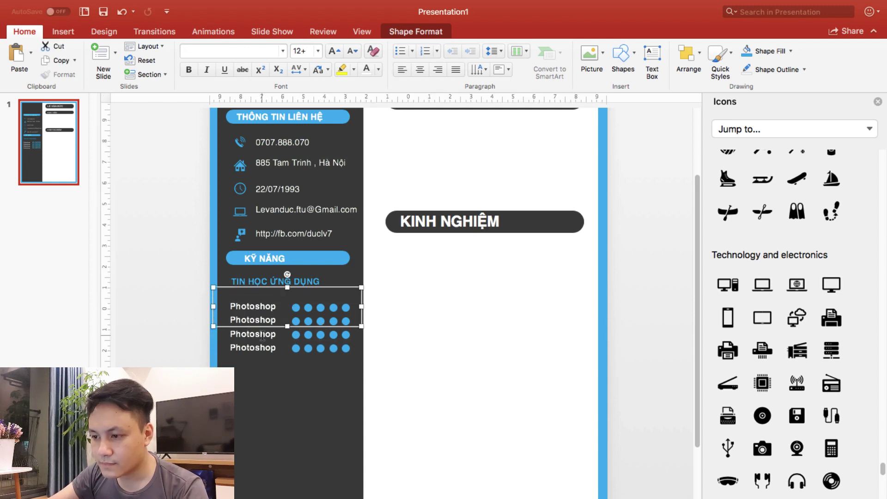
{"action": "left_click", "coordinate": [262, 336], "text": "shift"}
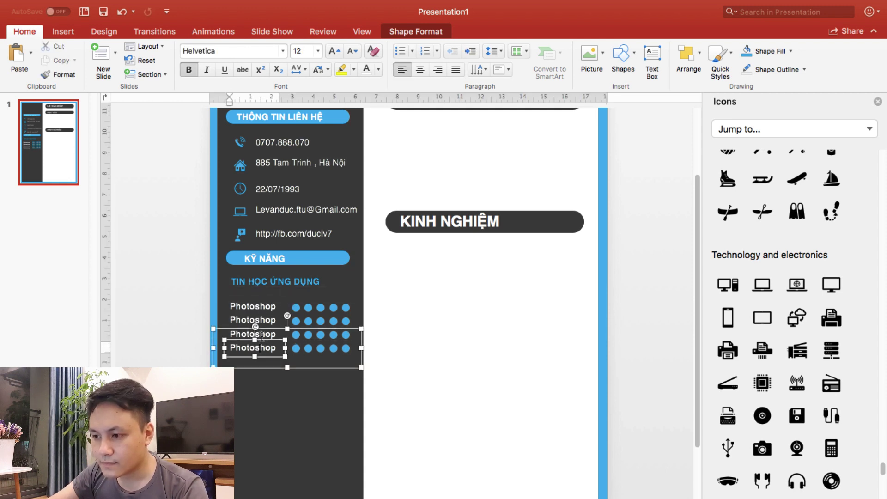
{"action": "left_click", "coordinate": [189, 71]}
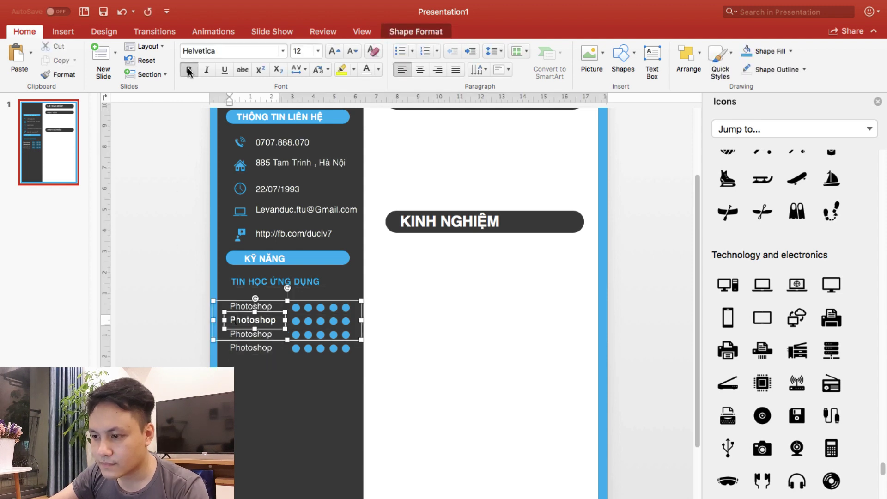
Retype the second and third skill labels as Thiết kế website and Social Media.
{"action": "double_click", "coordinate": [250, 320]}
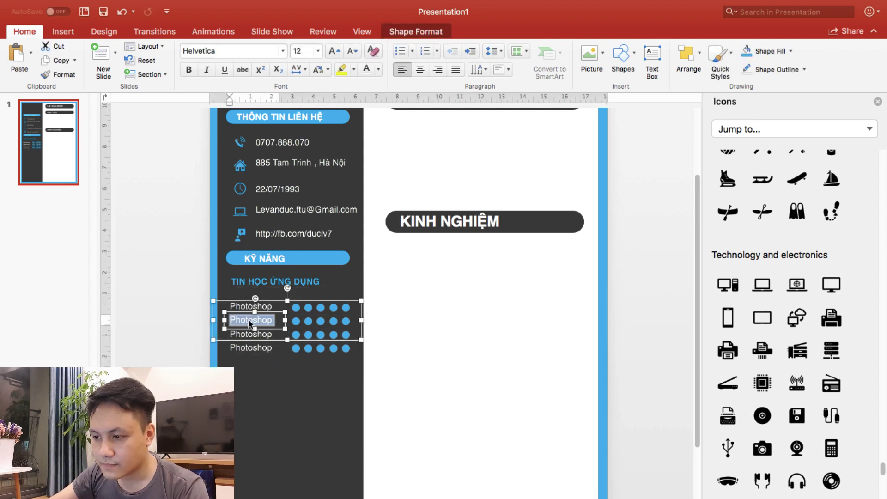
{"action": "type", "text": "Thiết kế website"}
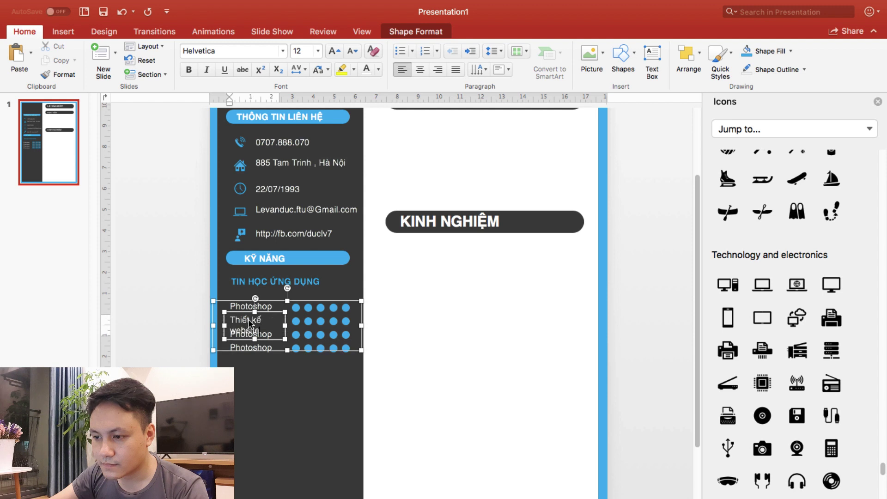
{"action": "left_click", "coordinate": [199, 362]}
{"action": "left_click", "coordinate": [259, 334]}
{"action": "double_click", "coordinate": [279, 334]}
{"action": "type", "text": "Social"}
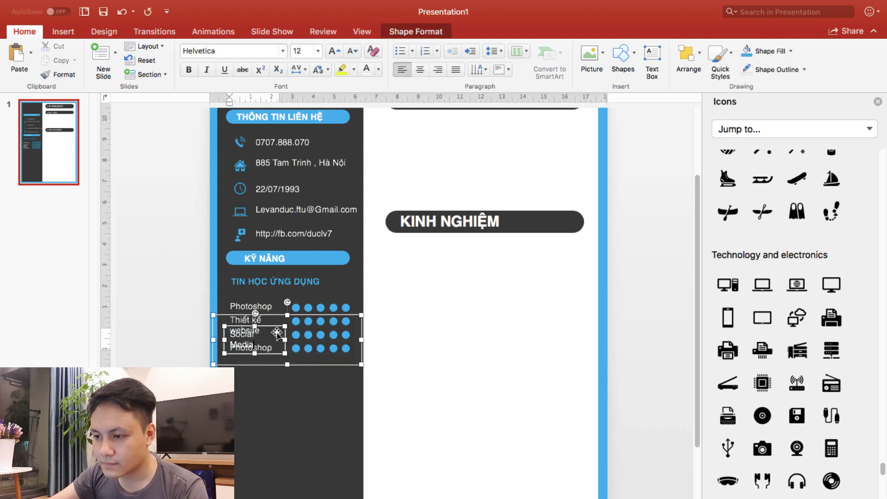
{"action": "type", "text": "Media"}
{"action": "key", "text": "Escape"}
{"action": "key", "text": "Escape"}
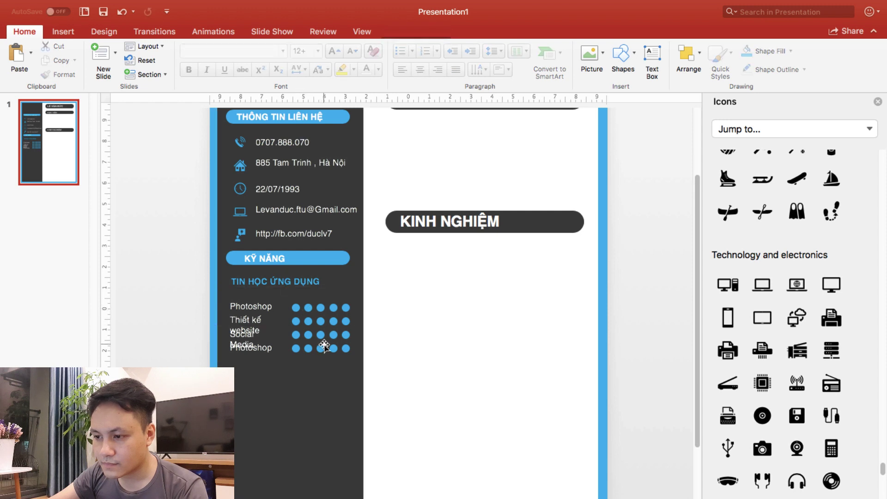
Shrink the lower rows, the top Photoshop label and Social Media to a smaller font size.
{"action": "left_click", "coordinate": [314, 340]}
{"action": "left_click", "coordinate": [318, 51]}
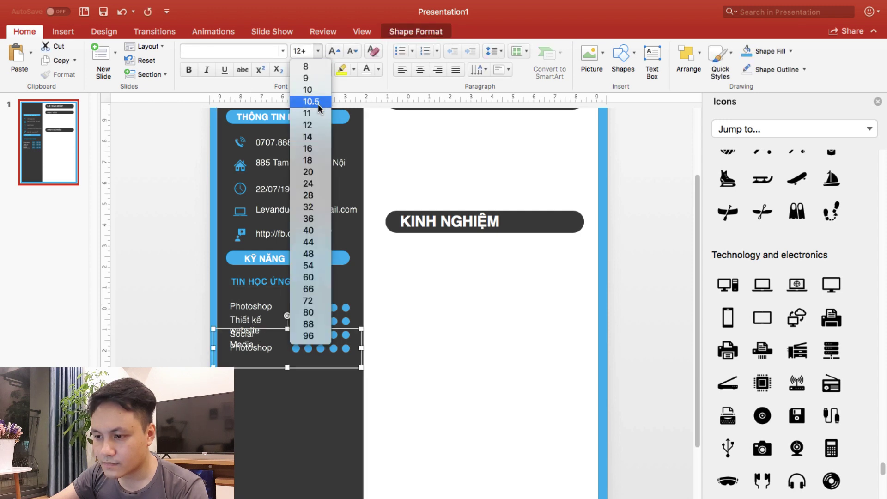
{"action": "left_click", "coordinate": [303, 108]}
{"action": "left_click", "coordinate": [172, 350]}
{"action": "left_click", "coordinate": [265, 300]}
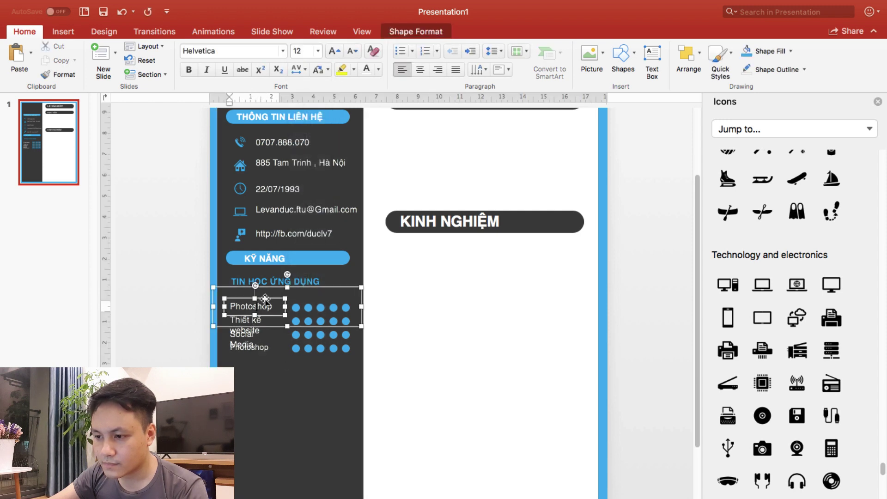
{"action": "left_click", "coordinate": [318, 51]}
{"action": "left_click", "coordinate": [303, 107]}
{"action": "left_click", "coordinate": [166, 333]}
{"action": "left_click", "coordinate": [250, 327]}
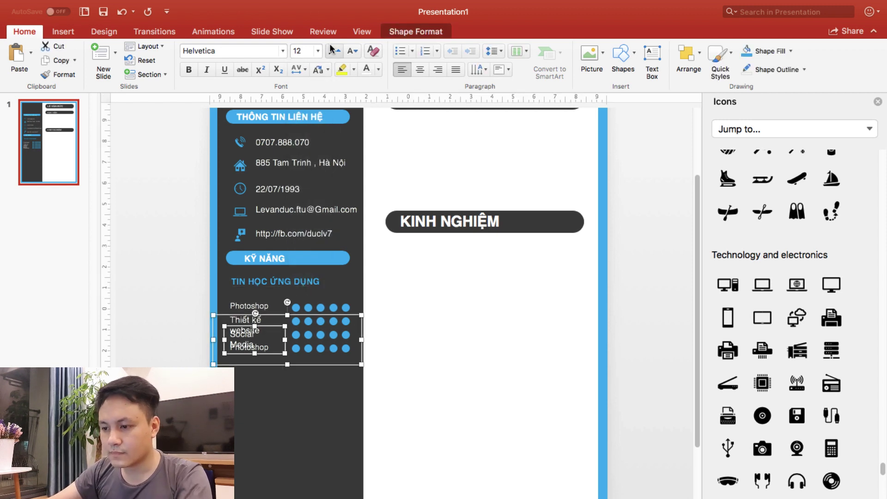
{"action": "left_click", "coordinate": [318, 51]}
{"action": "left_click", "coordinate": [303, 108]}
{"action": "key", "text": "Escape"}
Reduce the Thiết kế website label text to size 9.
{"action": "left_click", "coordinate": [309, 327]}
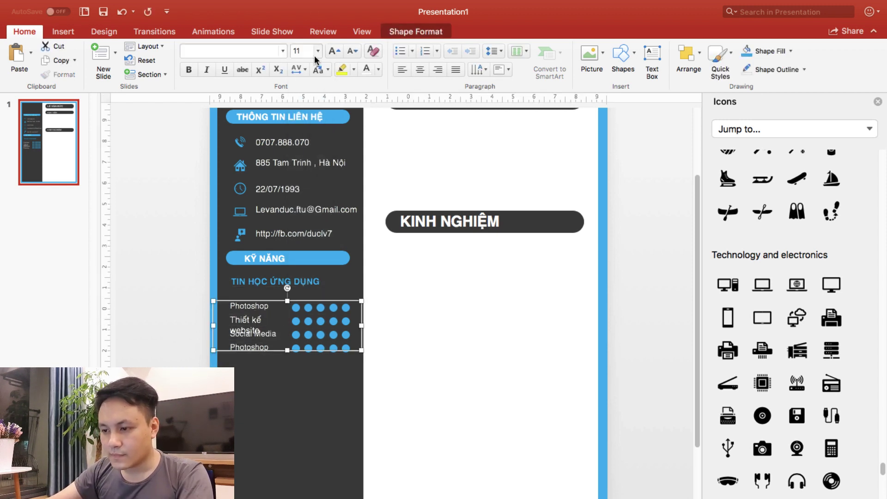
{"action": "left_click", "coordinate": [318, 51]}
{"action": "left_click", "coordinate": [303, 107]}
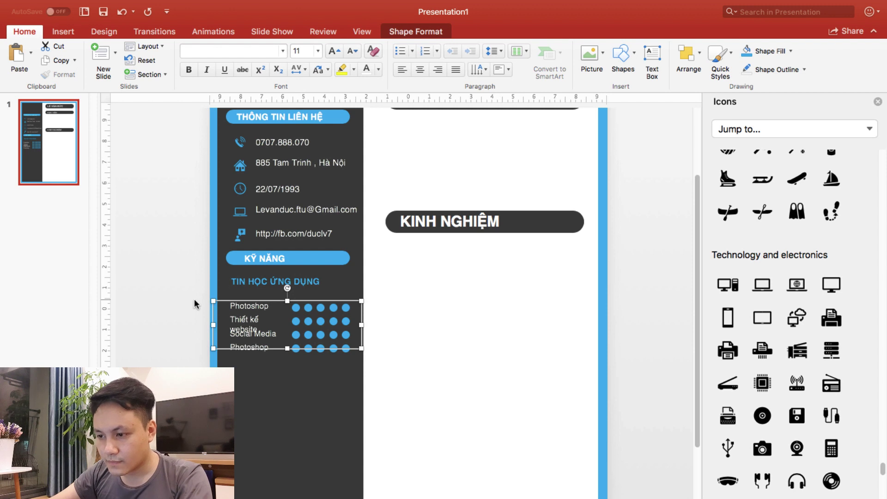
{"action": "left_click", "coordinate": [247, 324]}
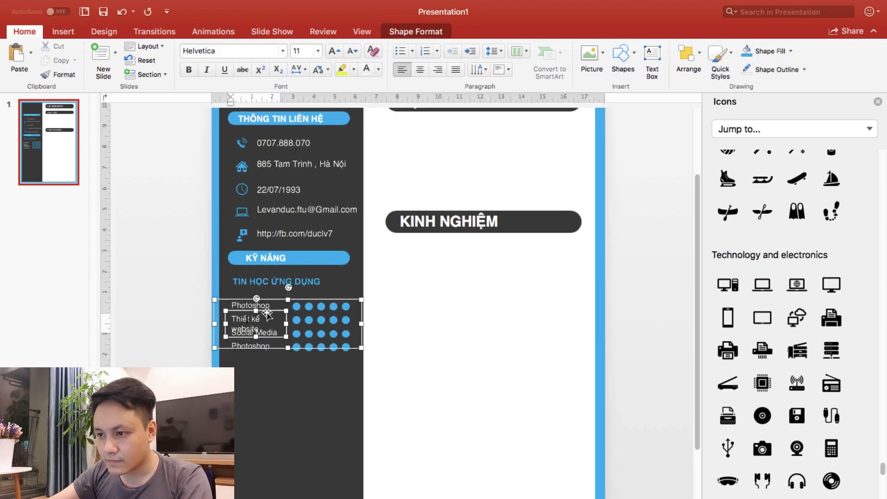
{"action": "left_click", "coordinate": [267, 314]}
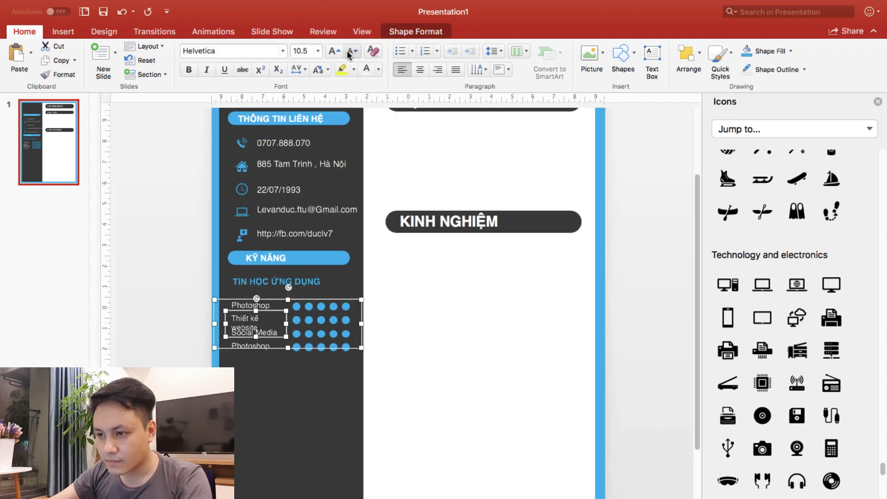
{"action": "left_click", "coordinate": [349, 54]}
{"action": "left_click", "coordinate": [349, 54]}
{"action": "left_click", "coordinate": [190, 281]}
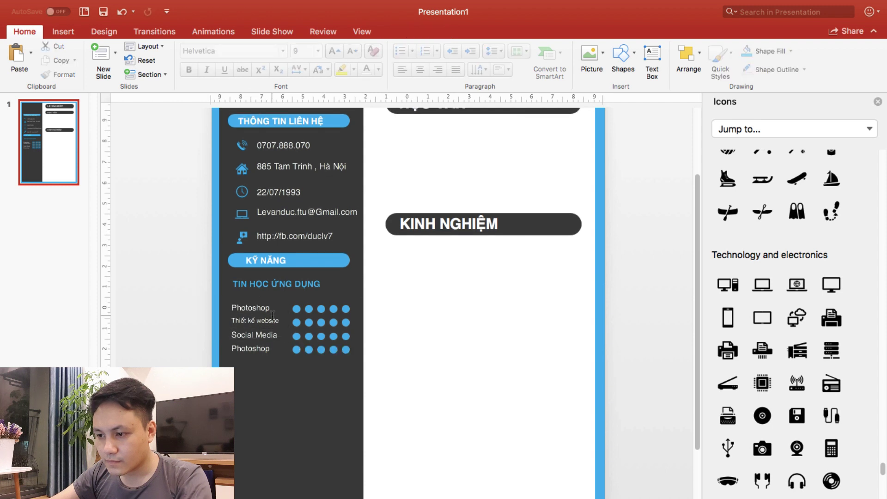
{"action": "left_click", "coordinate": [253, 318]}
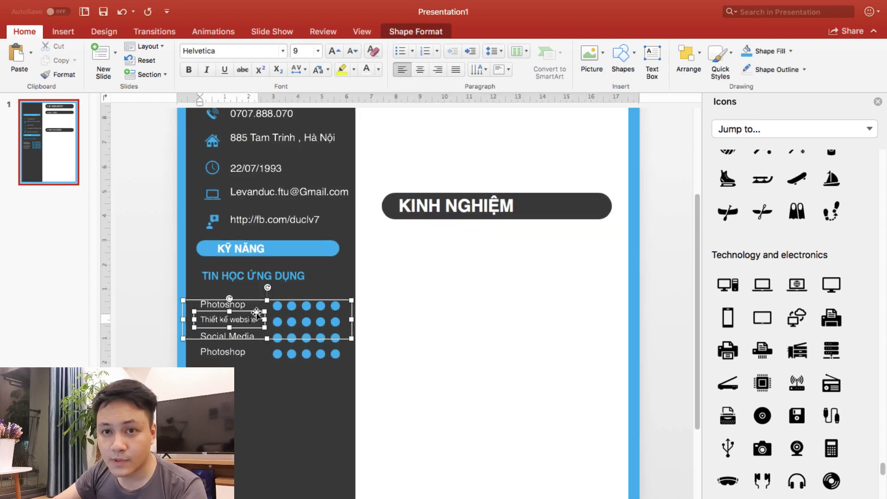
Set the Photoshop, Social Media and bottom label text to 9 pt.
{"action": "double_click", "coordinate": [223, 304]}
{"action": "left_click", "coordinate": [318, 51]}
{"action": "left_click", "coordinate": [299, 77]}
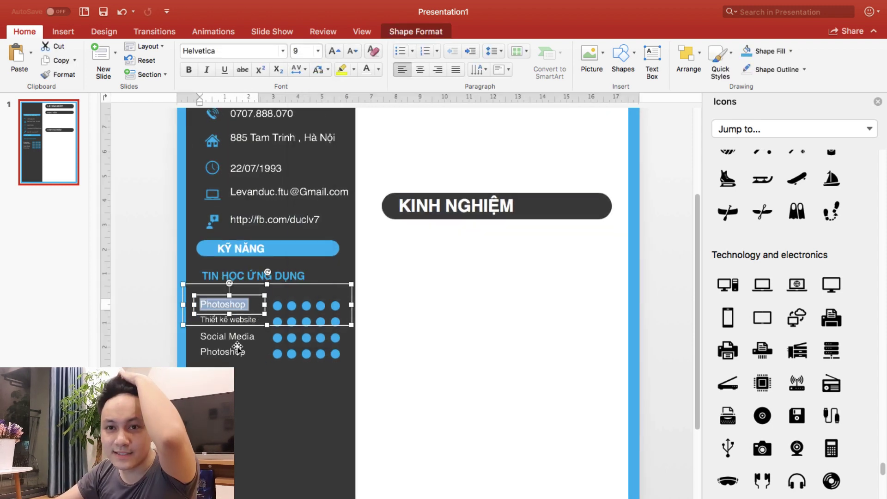
{"action": "double_click", "coordinate": [227, 336]}
{"action": "left_click", "coordinate": [318, 51]}
{"action": "left_click", "coordinate": [305, 66]}
{"action": "left_click", "coordinate": [318, 51]}
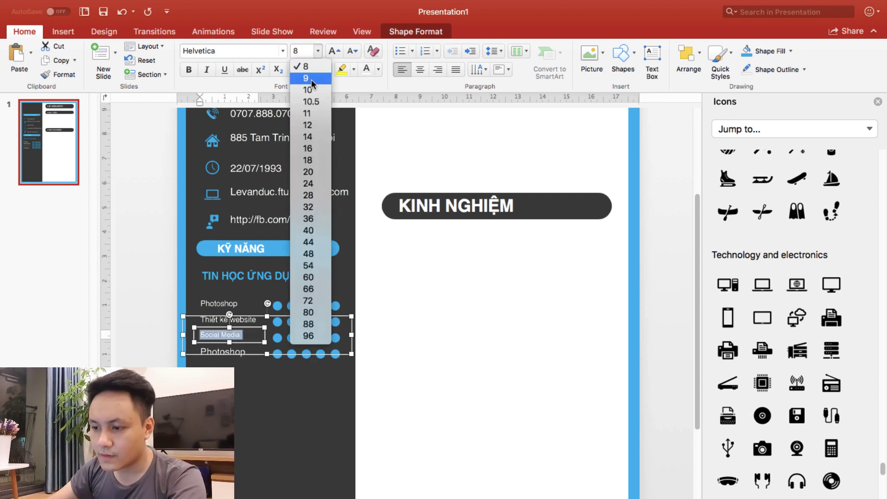
{"action": "left_click", "coordinate": [312, 83]}
{"action": "double_click", "coordinate": [223, 352]}
{"action": "left_click", "coordinate": [318, 51]}
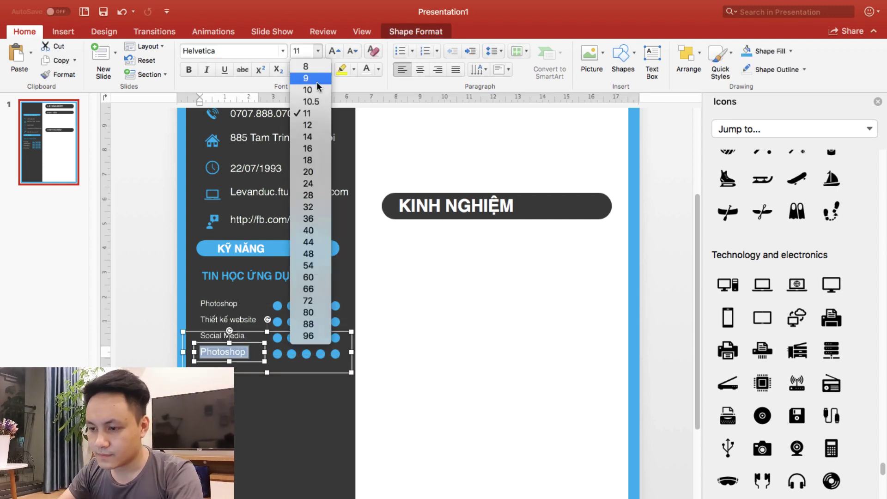
{"action": "left_click", "coordinate": [308, 79]}
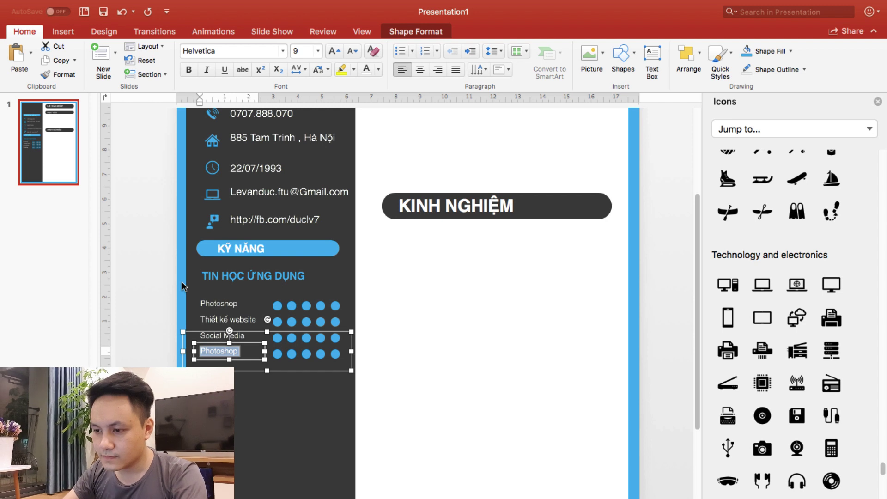
Rename the bottom label Video maker and nudge the lower skill rows slightly down.
{"action": "left_click", "coordinate": [239, 351]}
{"action": "type", "text": "Video maker"}
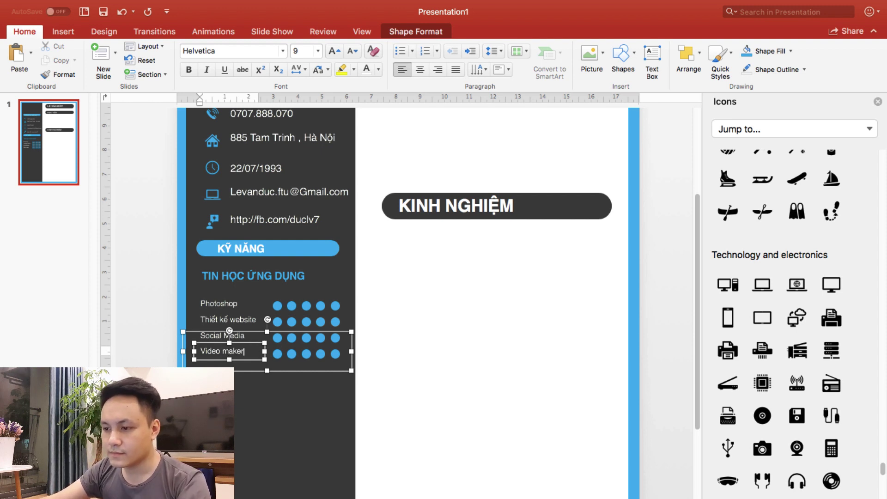
{"action": "key", "text": "Escape"}
{"action": "key", "text": "Escape"}
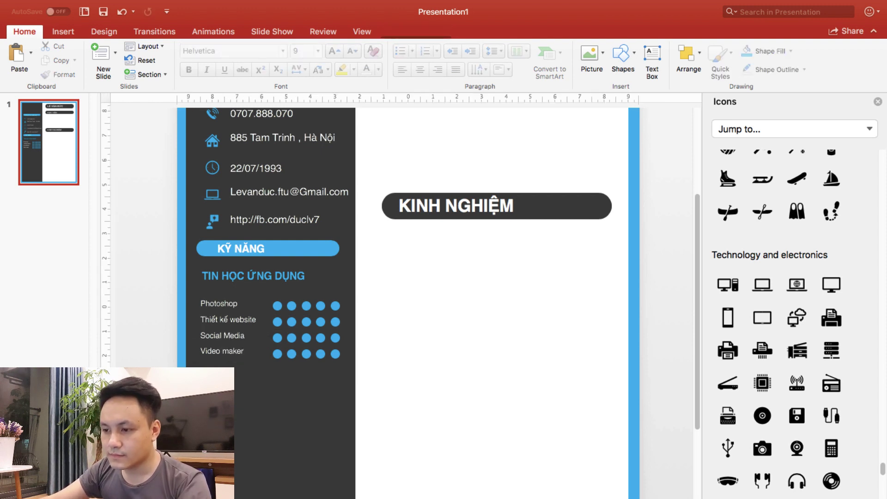
{"action": "left_click", "coordinate": [240, 370]}
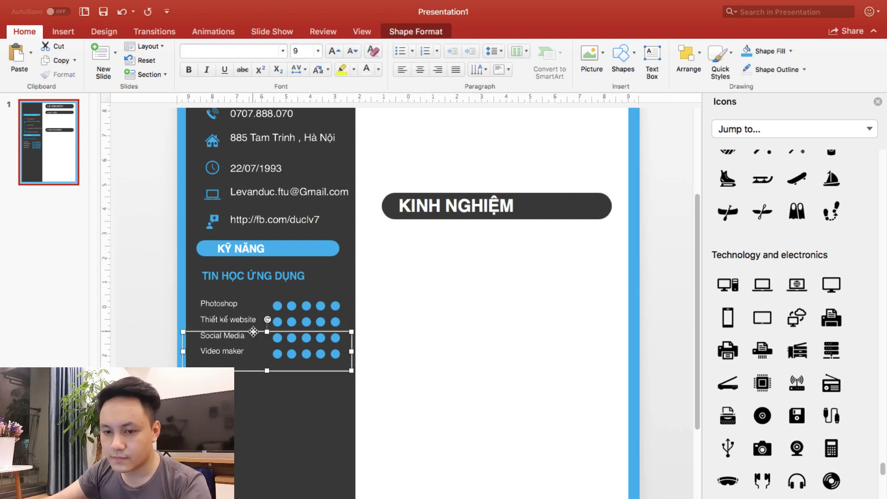
{"action": "left_click_drag", "start_coordinate": [253, 332], "coordinate": [253, 336]}
Select the Photoshop, Thiết kế website, Social Media and Video maker rows and group them.
{"action": "left_click", "coordinate": [139, 350]}
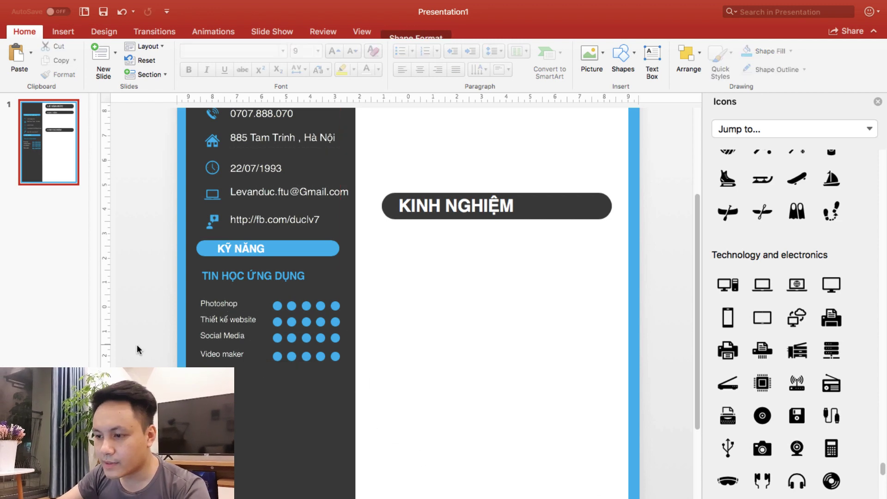
{"action": "scroll", "coordinate": [287, 314], "scroll_direction": "down", "scroll_amount": 3}
{"action": "scroll", "coordinate": [372, 310], "scroll_direction": "up", "scroll_amount": 2}
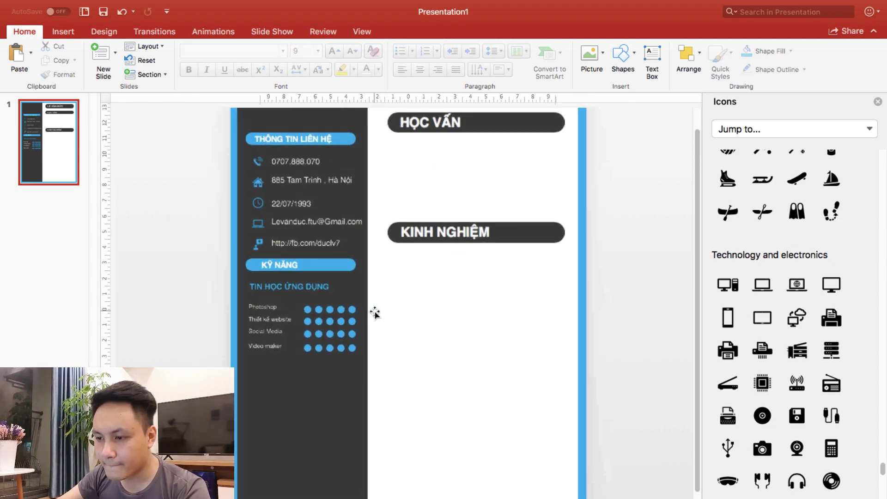
{"action": "left_click", "coordinate": [342, 307]}
{"action": "scroll", "coordinate": [335, 307], "scroll_direction": "down", "scroll_amount": 5}
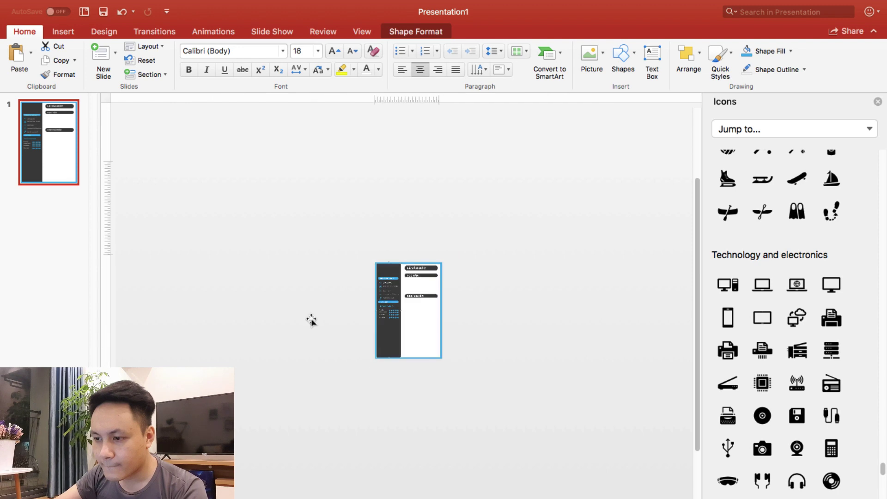
{"action": "scroll", "coordinate": [311, 320], "scroll_direction": "up", "scroll_amount": 5}
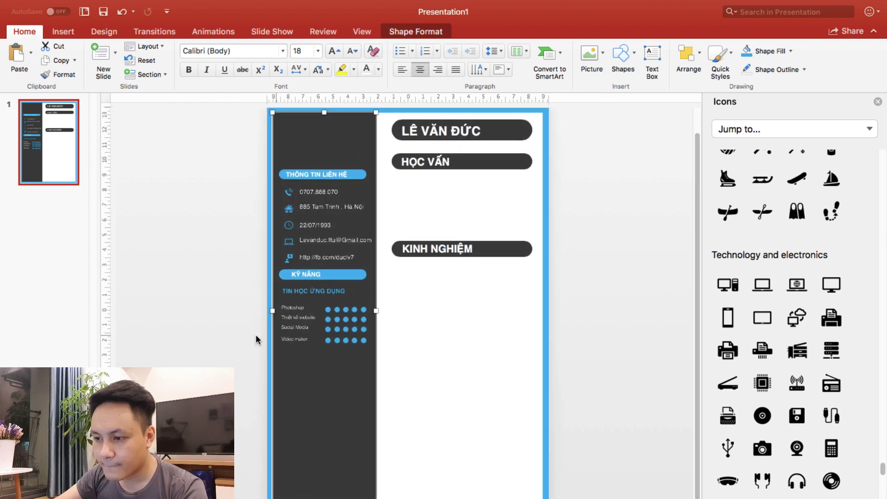
{"action": "scroll", "coordinate": [291, 311], "scroll_direction": "up", "scroll_amount": 2}
{"action": "scroll", "coordinate": [291, 305], "scroll_direction": "up", "scroll_amount": 2}
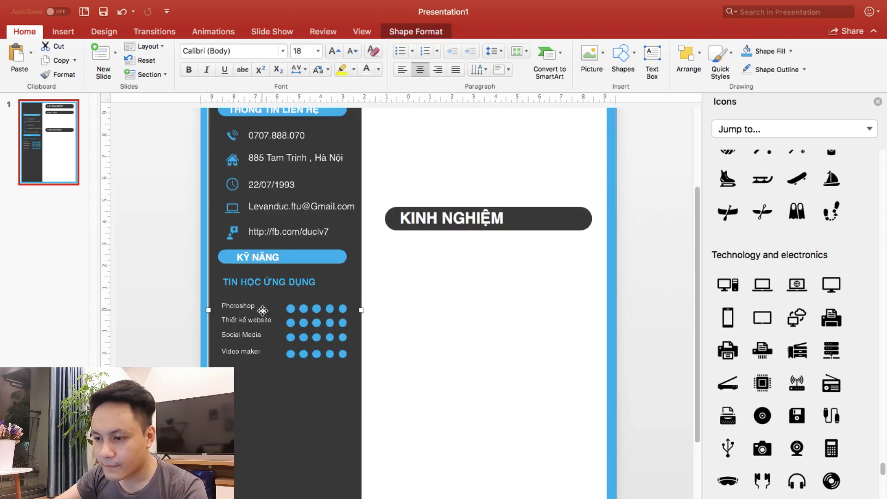
{"action": "left_click", "coordinate": [262, 311]}
{"action": "left_click", "coordinate": [306, 337], "text": "shift"}
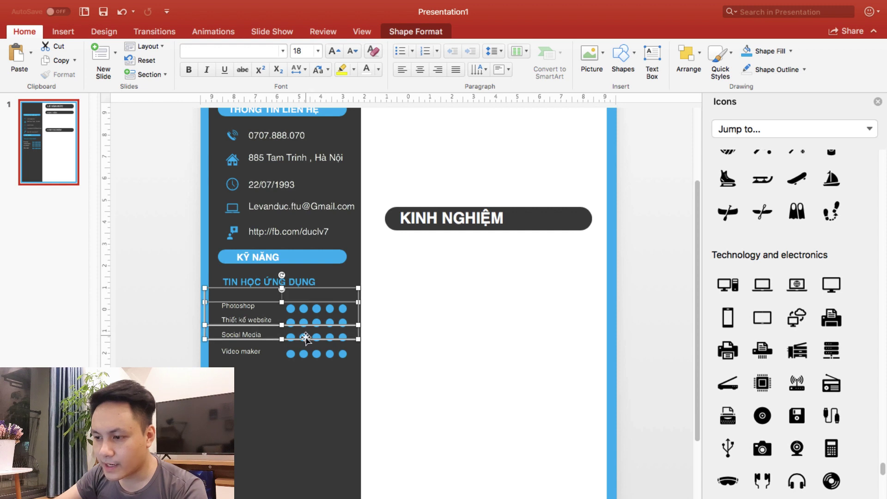
{"action": "left_click", "coordinate": [305, 335], "text": "shift"}
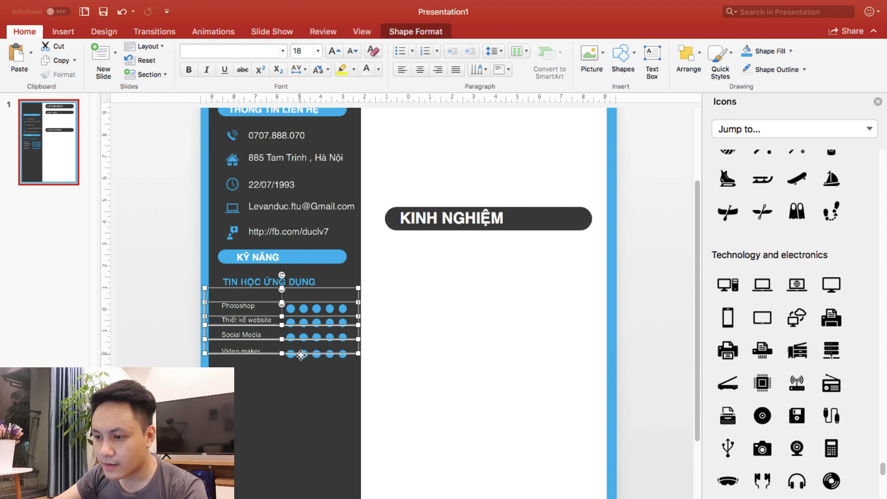
{"action": "left_click", "coordinate": [301, 355], "text": "shift"}
{"action": "left_click", "coordinate": [305, 337], "text": "shift"}
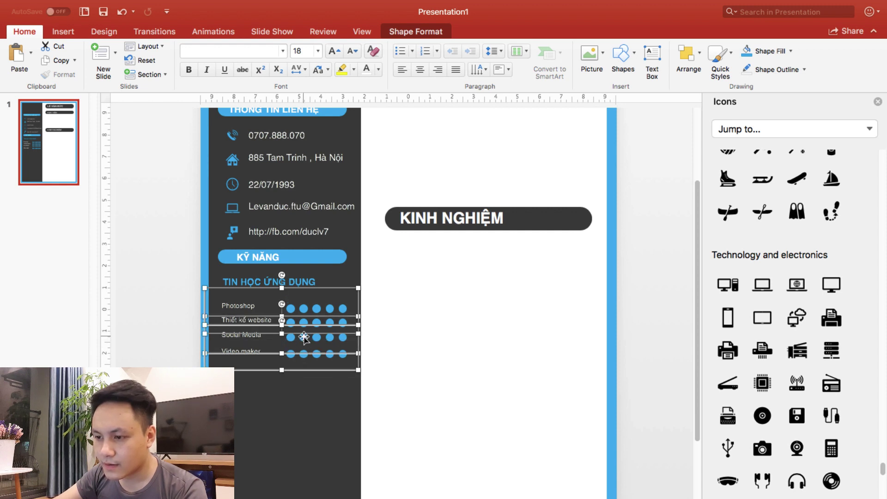
{"action": "right_click", "coordinate": [308, 326]}
{"action": "left_click", "coordinate": [495, 370]}
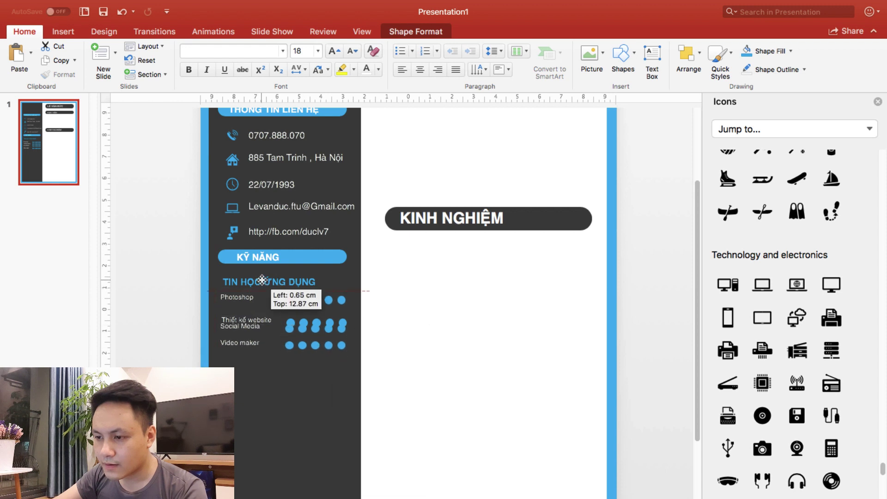
Group the rows with the TIN HỌC ỨNG DỤNG title and move them up beneath it.
{"action": "right_click", "coordinate": [258, 300]}
{"action": "left_click", "coordinate": [406, 352]}
{"action": "left_click_drag", "start_coordinate": [286, 312], "coordinate": [287, 303]}
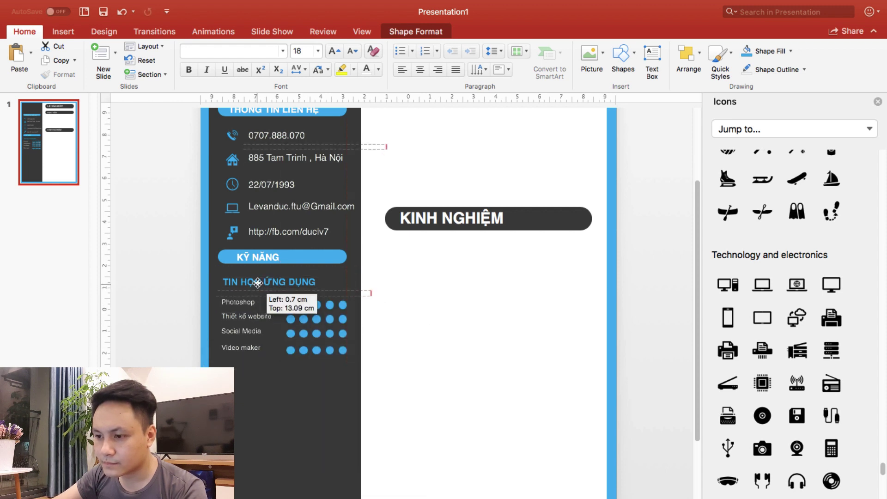
{"action": "left_click", "coordinate": [259, 297]}
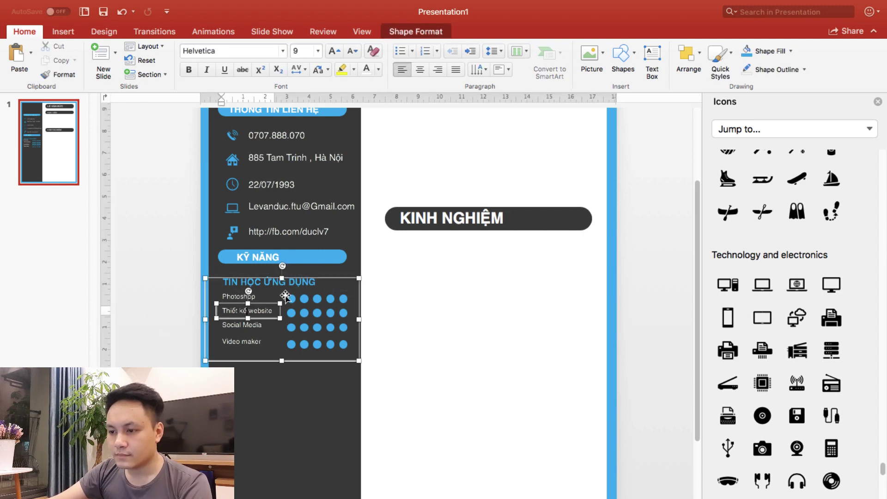
Duplicate the skills group below and retitle the copy TIN HỌC VĂN PHÒNG.
{"action": "left_click", "coordinate": [304, 280]}
{"action": "left_click_drag", "start_coordinate": [304, 281], "coordinate": [299, 363]}
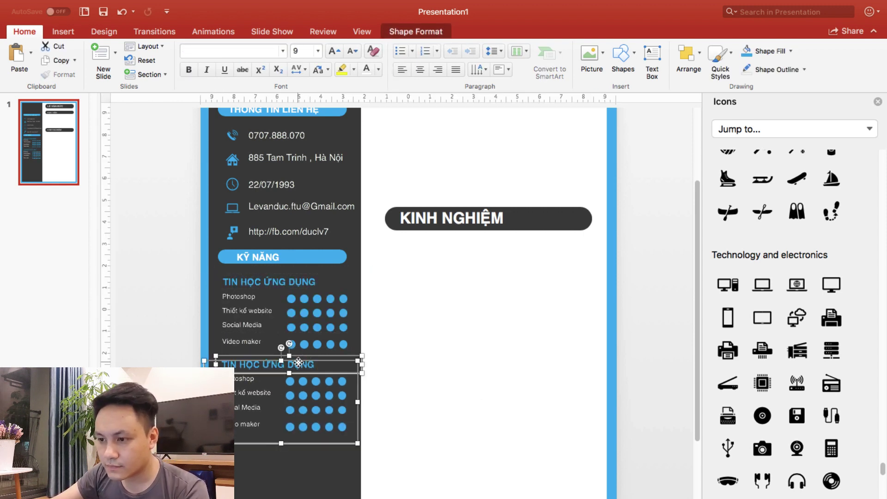
{"action": "left_click", "coordinate": [264, 358]}
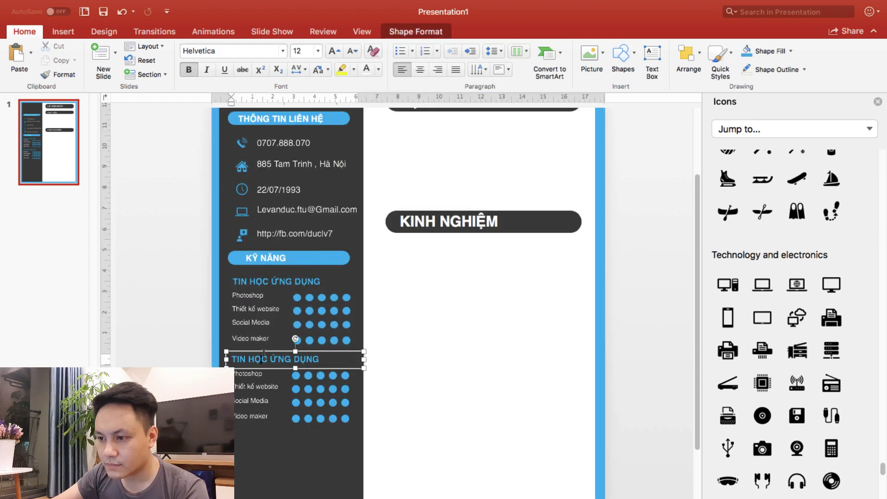
{"action": "triple_click", "coordinate": [264, 358]}
{"action": "type", "text": "t"}
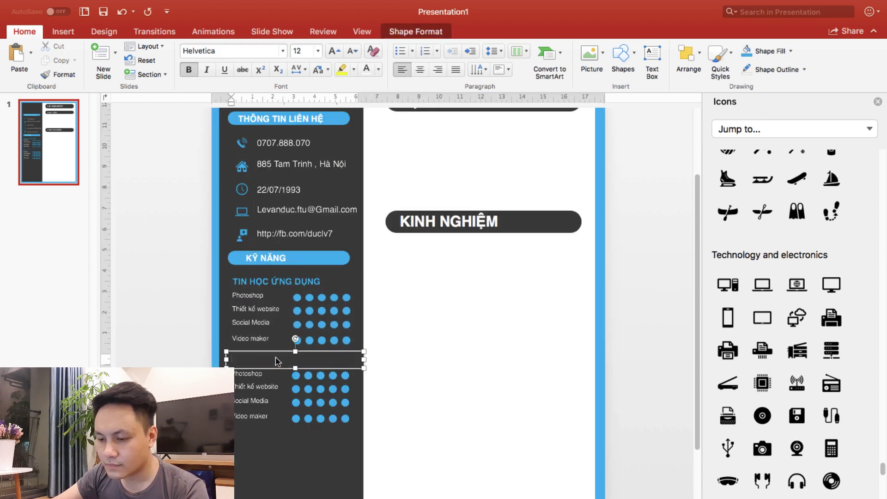
{"action": "type", "text": "TIN HỌC VĂN PHÒNG"}
{"action": "key", "text": "Escape"}
{"action": "key", "text": "Escape"}
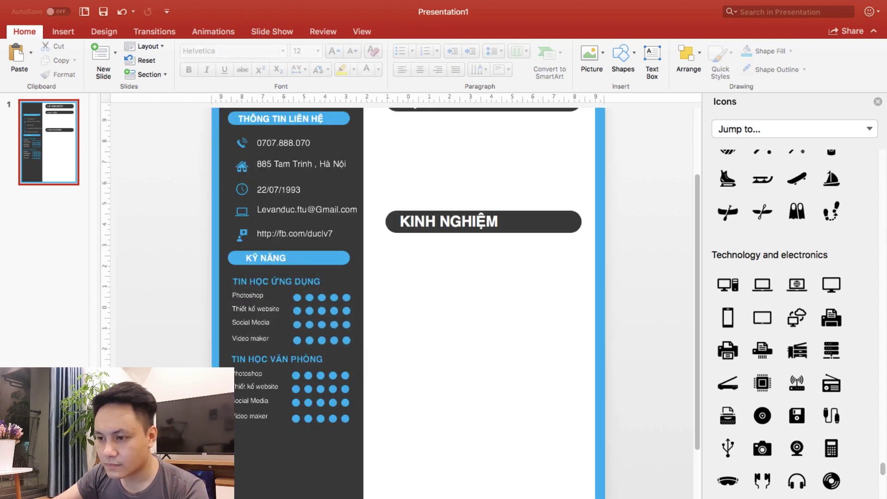
Rename the copied rows Word, Excel and Powerpoint, and delete the leftover Video maker label.
{"action": "double_click", "coordinate": [256, 375]}
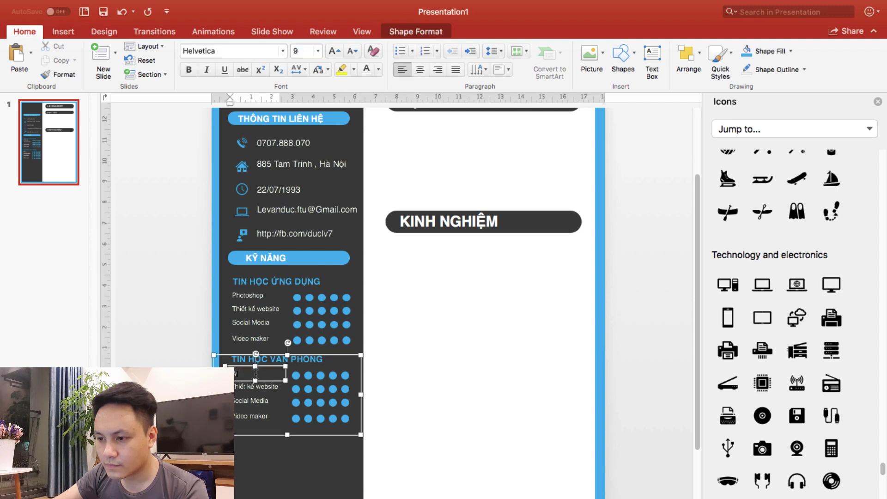
{"action": "type", "text": "Word"}
{"action": "triple_click", "coordinate": [261, 388]}
{"action": "left_click", "coordinate": [265, 402]}
{"action": "type", "text": "Powerpoint"}
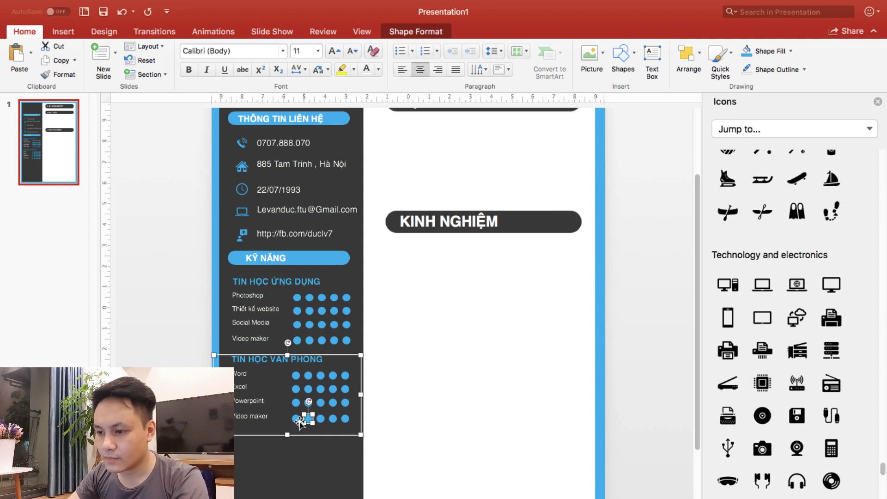
{"action": "left_click", "coordinate": [259, 416]}
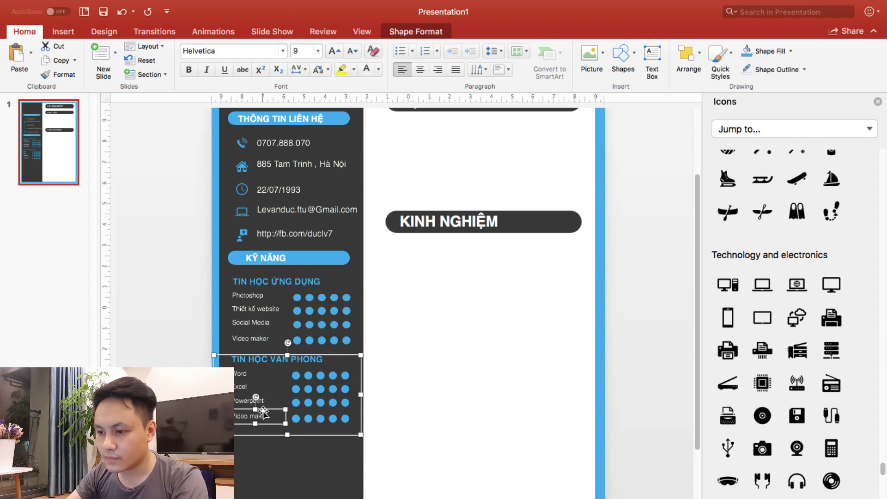
{"action": "key", "text": "Delete"}
{"action": "left_click", "coordinate": [297, 419]}
{"action": "left_click", "coordinate": [309, 419], "text": "shift"}
{"action": "left_click", "coordinate": [323, 420], "text": "shift"}
Delete the extra dot row, then duplicate the group lower and retitle it NGOẠI NGỮ.
{"action": "key", "text": "Delete"}
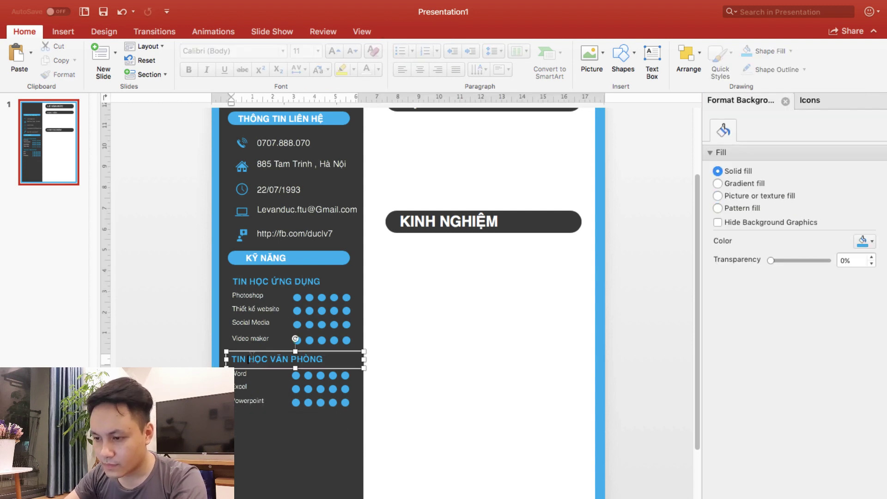
{"action": "left_click", "coordinate": [319, 359]}
{"action": "left_click_drag", "start_coordinate": [319, 359], "coordinate": [322, 417]}
{"action": "triple_click", "coordinate": [307, 423]}
{"action": "type", "text": "NO"}
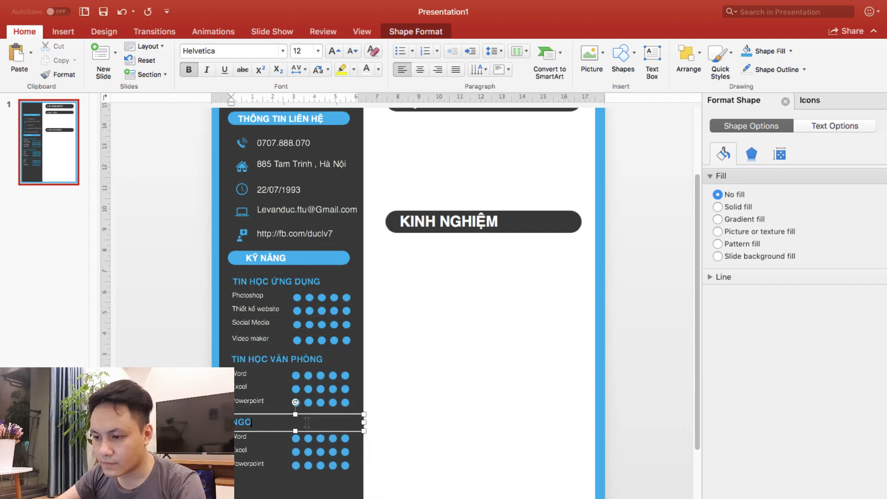
{"action": "left_click", "coordinate": [573, 5]}
{"action": "left_click", "coordinate": [585, 5]}
{"action": "left_click", "coordinate": [253, 424]}
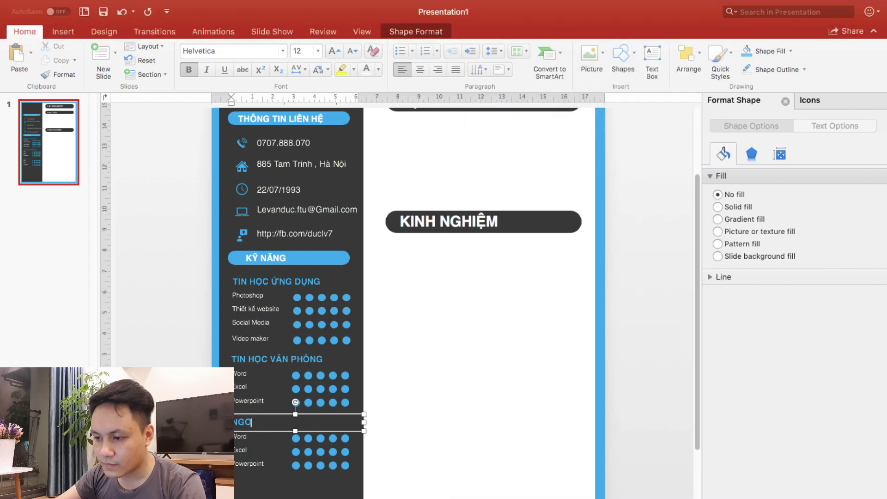
{"action": "type", "text": "AI NGỮ"}
Rename the skills Tiếng Anh and Tiếng Pháp and delete the extra Powerpoint row.
{"action": "left_click", "coordinate": [251, 436]}
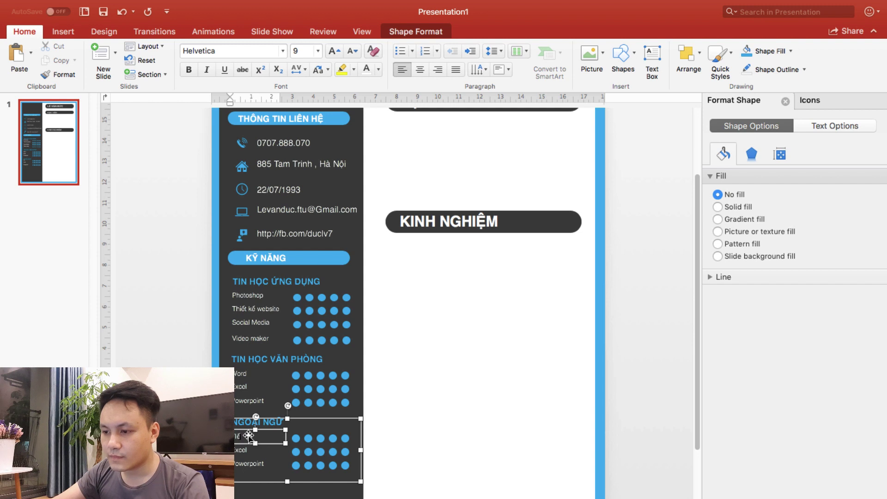
{"action": "type", "text": "iếng Anh"}
{"action": "double_click", "coordinate": [245, 451]}
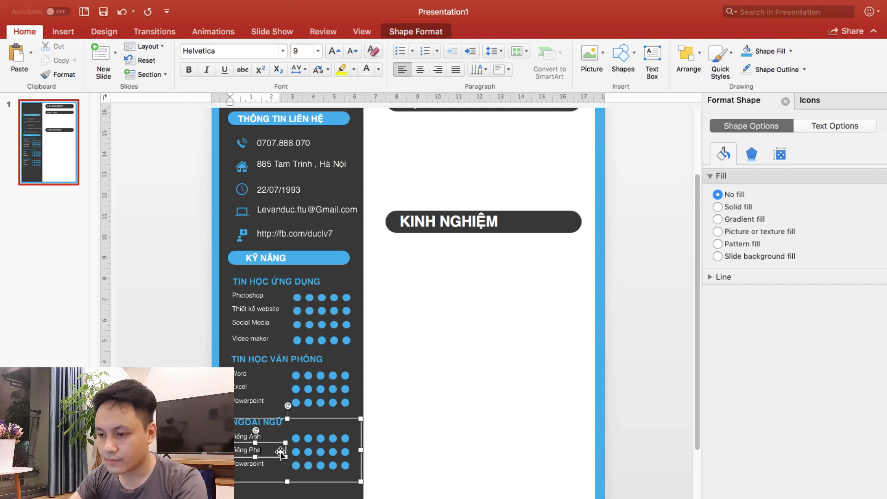
{"action": "scroll", "coordinate": [281, 453], "scroll_direction": "down", "scroll_amount": 4}
{"action": "left_click", "coordinate": [252, 373]}
{"action": "left_click", "coordinate": [308, 375], "text": "shift"}
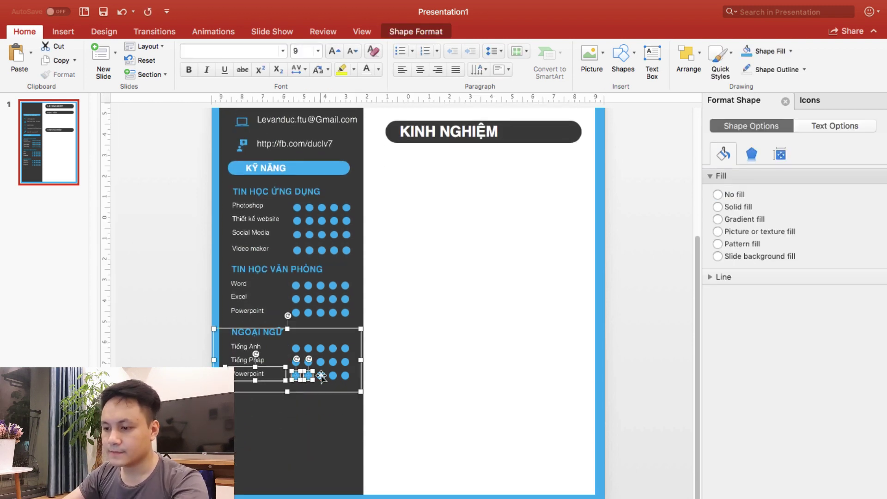
{"action": "key", "text": "Delete"}
Duplicate NGOẠI NGỮ as a MARKETING group with Trade Marketing and Digital Marketing rows.
{"action": "left_click", "coordinate": [327, 337]}
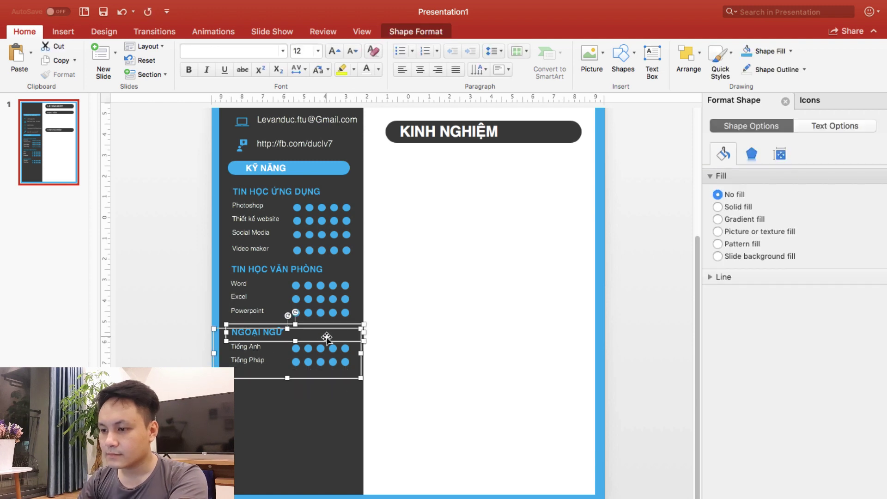
{"action": "left_click_drag", "start_coordinate": [331, 330], "coordinate": [330, 386]}
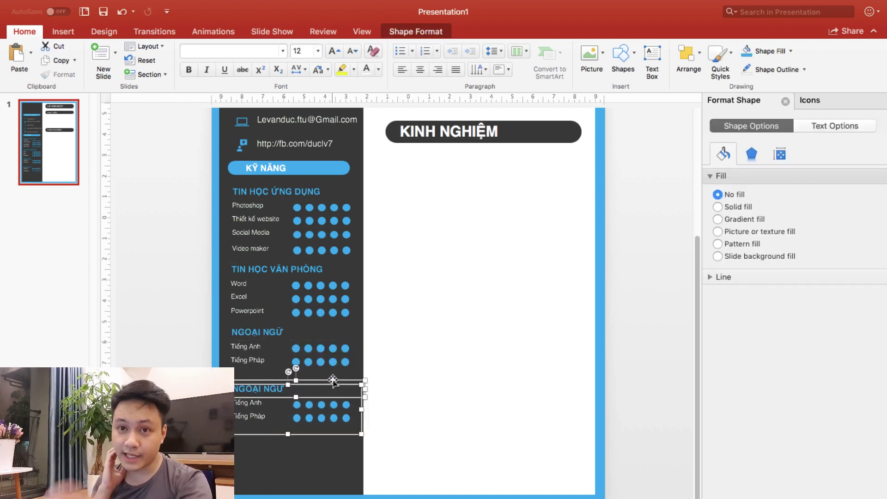
{"action": "type", "text": "MARKETING"}
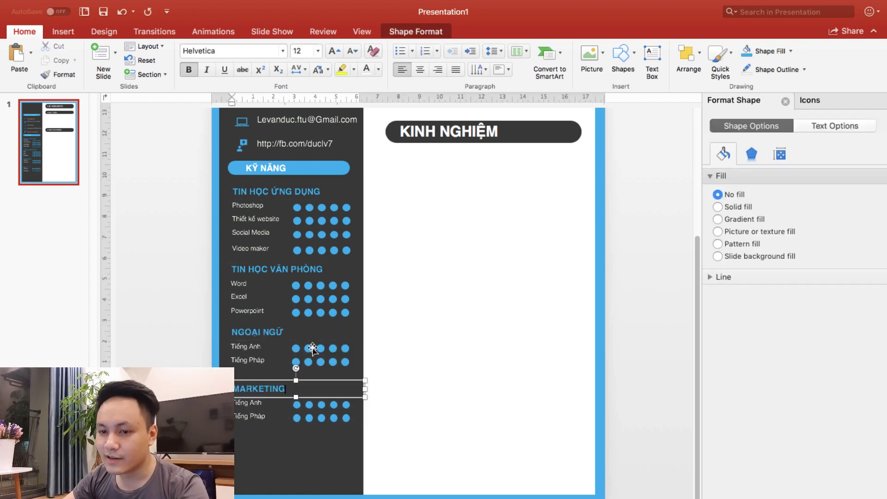
{"action": "left_click", "coordinate": [256, 406]}
{"action": "double_click", "coordinate": [256, 405]}
{"action": "type", "text": "Trade Marketing"}
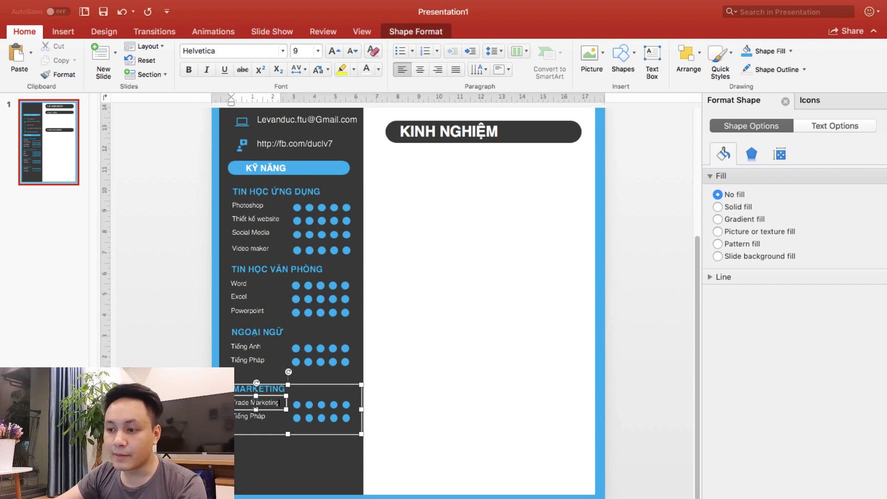
{"action": "left_click", "coordinate": [258, 417]}
{"action": "type", "text": "Digital Marketing"}
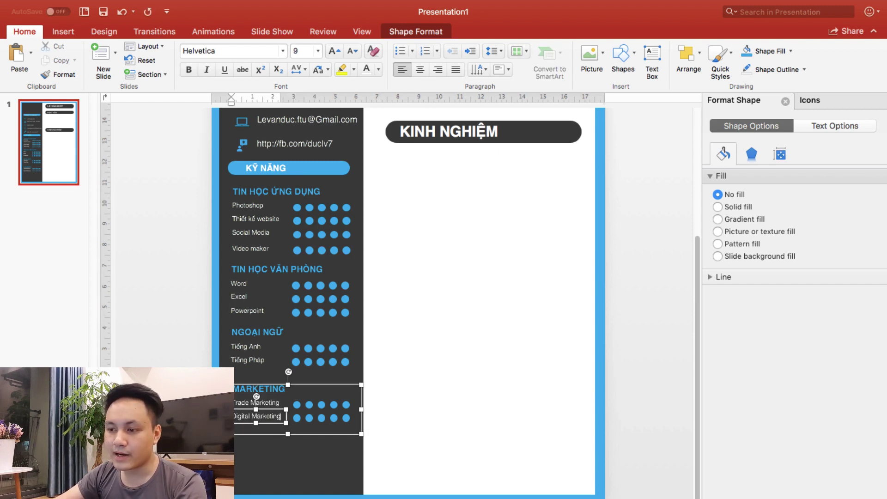
{"action": "key", "text": "Escape"}
{"action": "key", "text": "Escape"}
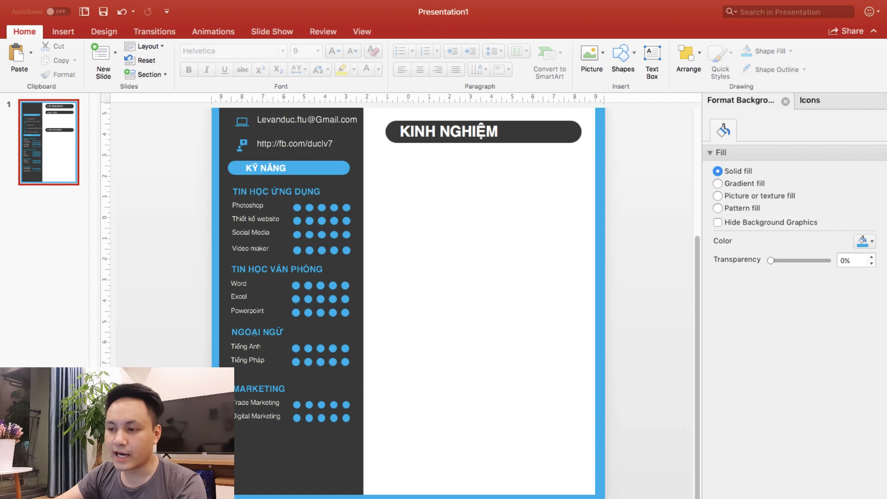
Fill the end rating dots of the TIN HỌC ỨNG DỤNG rows with white.
{"action": "scroll", "coordinate": [402, 300], "scroll_direction": "up", "scroll_amount": 5}
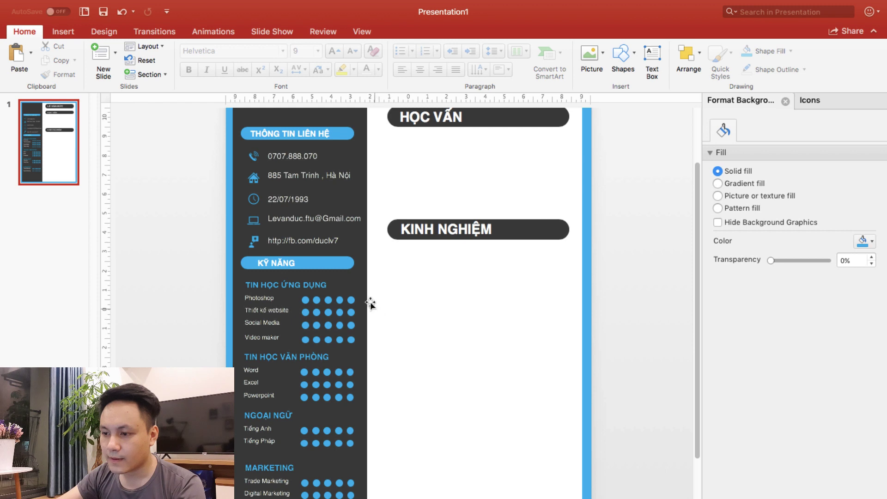
{"action": "left_click", "coordinate": [352, 301]}
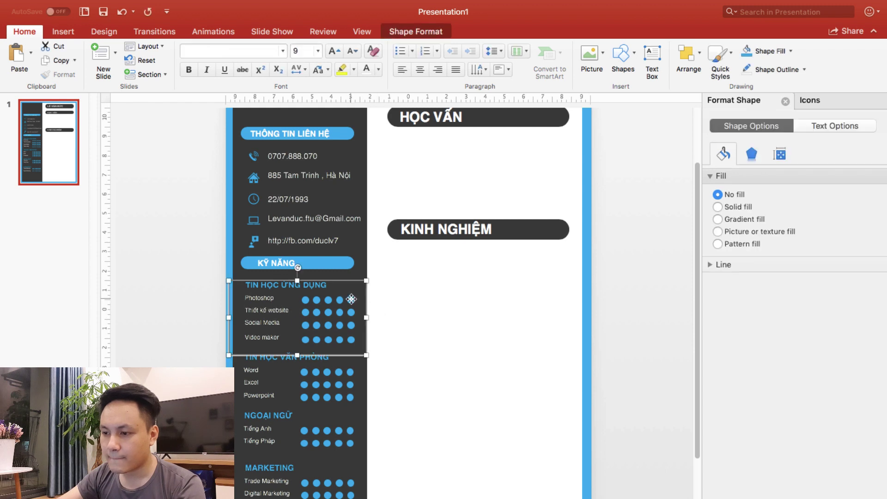
{"action": "left_click", "coordinate": [160, 307]}
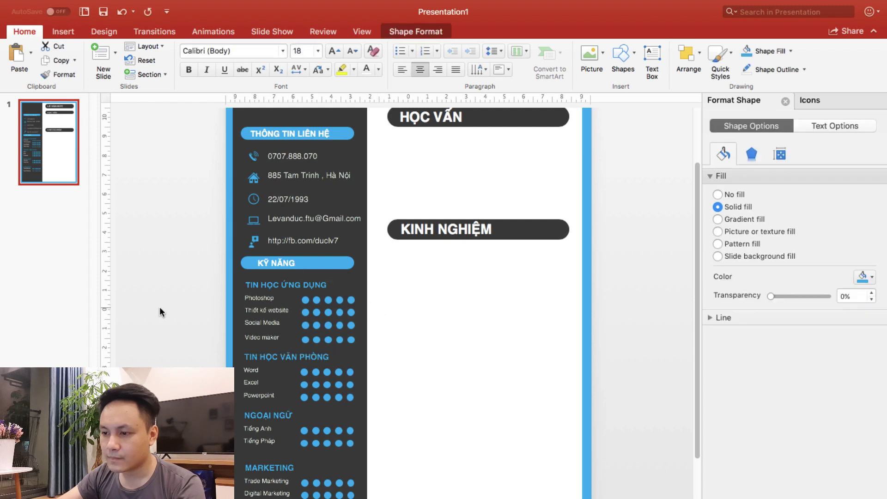
{"action": "left_click", "coordinate": [351, 300]}
{"action": "left_click", "coordinate": [351, 300]}
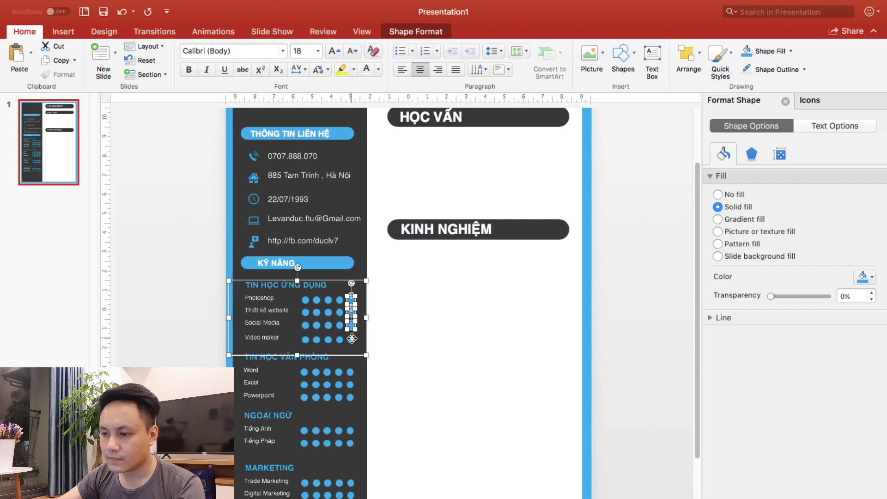
{"action": "left_click", "coordinate": [396, 31]}
{"action": "left_click", "coordinate": [231, 46]}
{"action": "left_click", "coordinate": [242, 111]}
{"action": "left_click", "coordinate": [341, 386]}
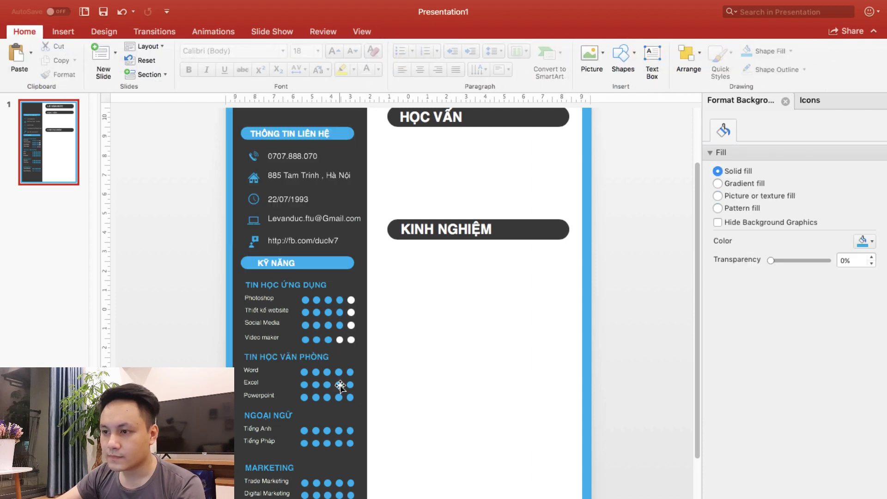
Repeat the white fill on the end dots of the Word and Excel rows.
{"action": "left_click", "coordinate": [340, 383]}
{"action": "left_click", "coordinate": [340, 375]}
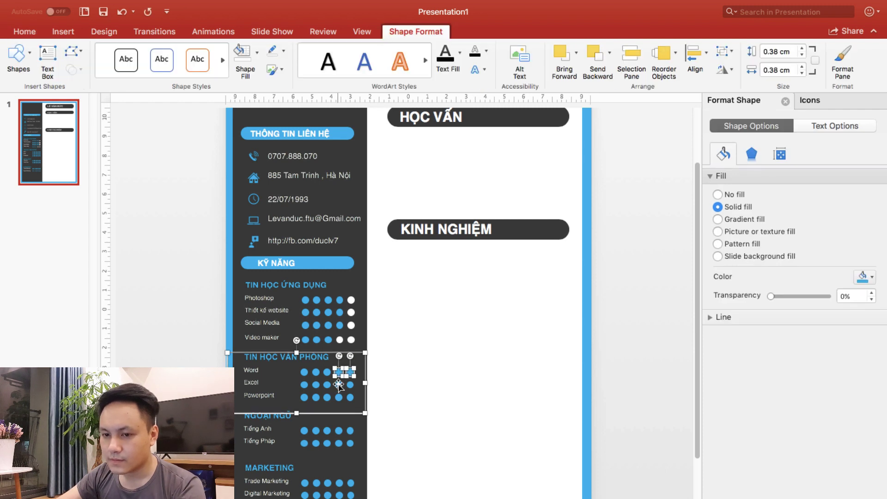
{"action": "key", "text": "ctrl+y"}
{"action": "left_click", "coordinate": [302, 377]}
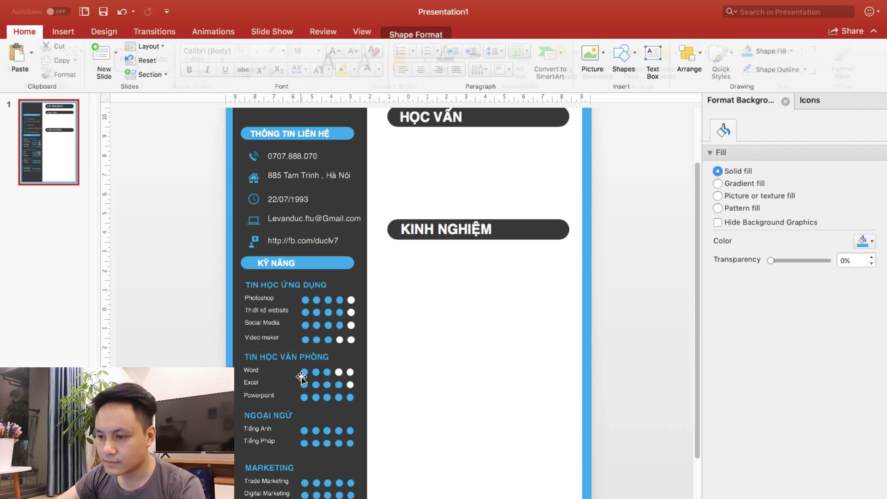
Make the end dots of the NGOẠI NGỮ and MARKETING rows white.
{"action": "left_click", "coordinate": [350, 436]}
{"action": "left_click", "coordinate": [340, 431]}
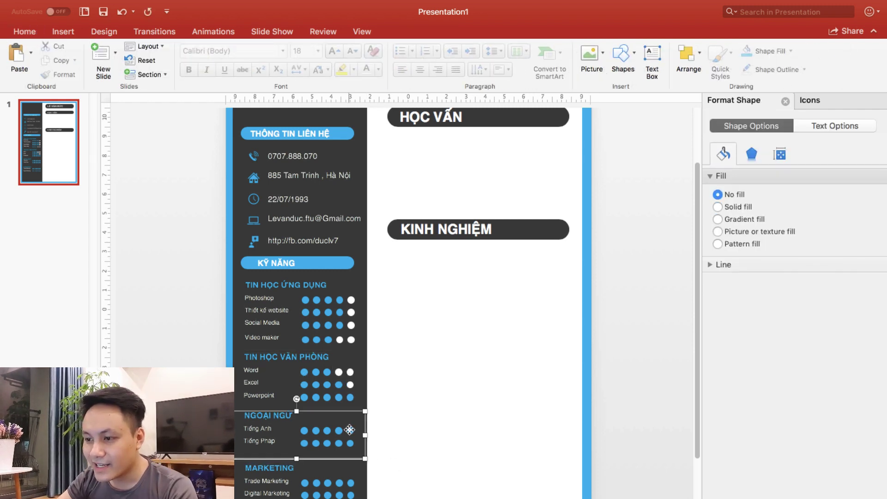
{"action": "left_click", "coordinate": [245, 58]}
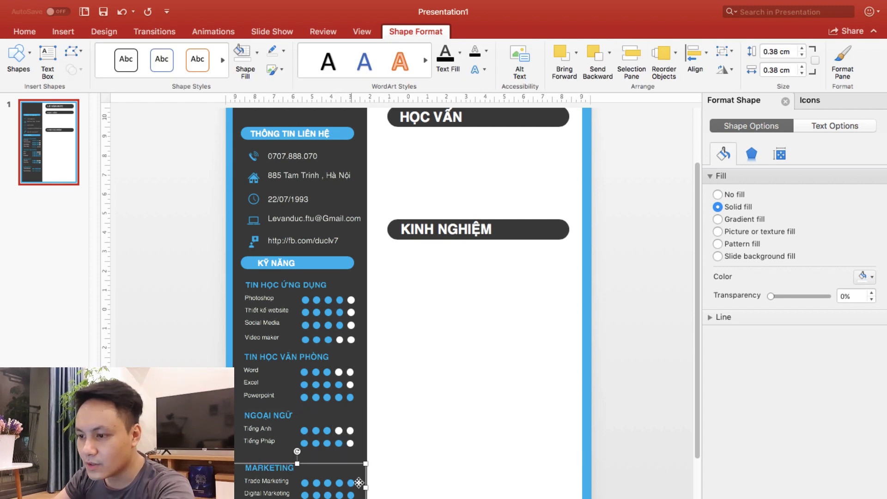
{"action": "left_click", "coordinate": [351, 483]}
{"action": "left_click", "coordinate": [351, 483]}
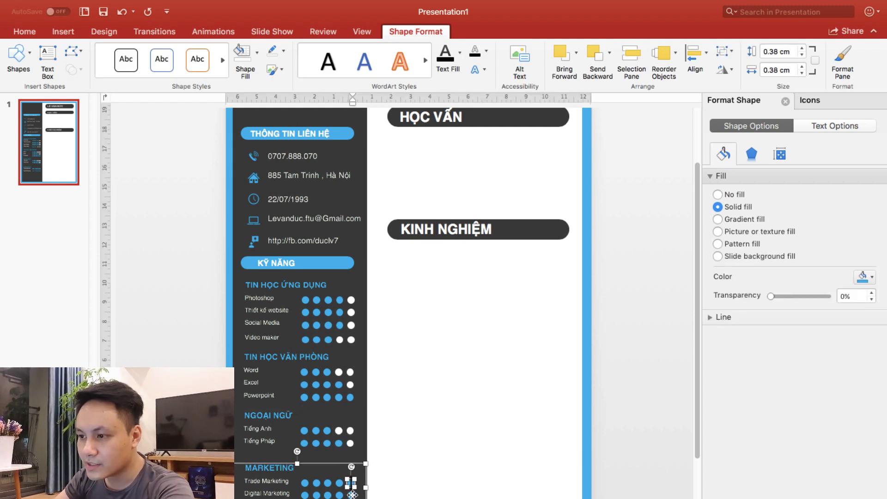
{"action": "left_click", "coordinate": [213, 251]}
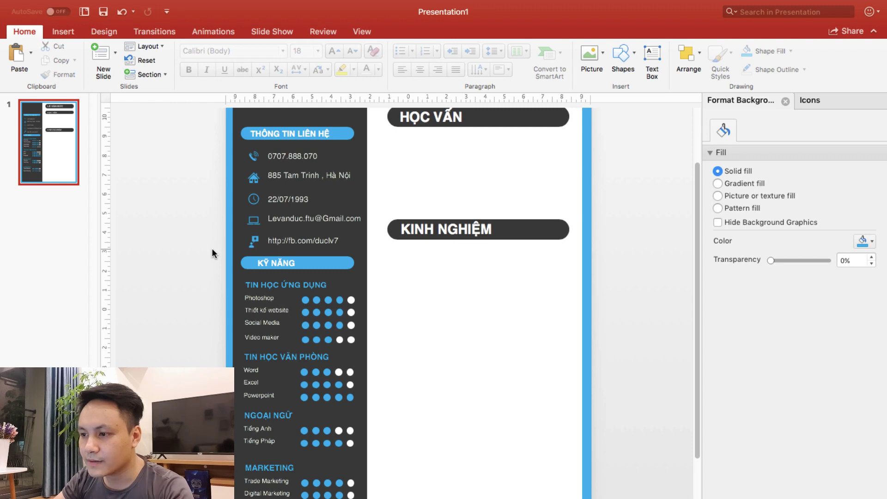
{"action": "scroll", "coordinate": [501, 210], "scroll_direction": "down", "scroll_amount": 3}
{"action": "scroll", "coordinate": [501, 210], "scroll_direction": "up", "scroll_amount": 3}
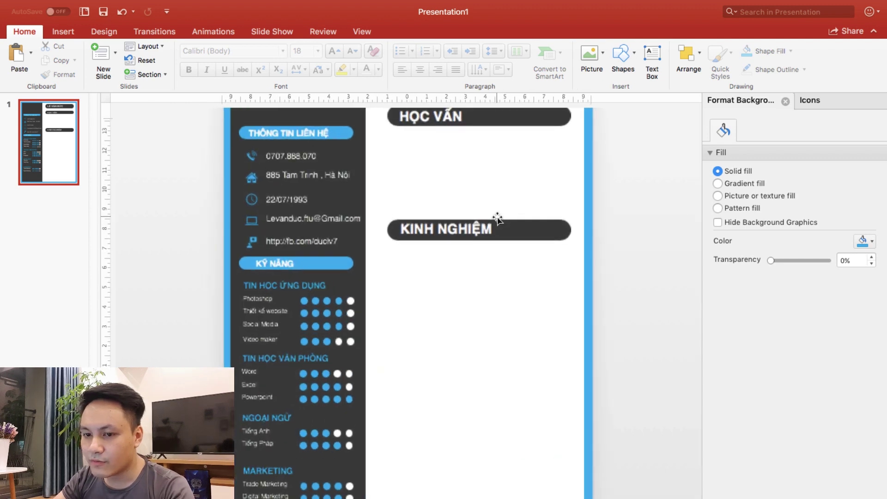
Add a text box under HỌC VẤN reading Trường THPT Hòn Gai in bold blue 14 pt.
{"action": "left_click", "coordinate": [651, 53]}
{"action": "left_click_drag", "start_coordinate": [400, 149], "coordinate": [548, 158]}
{"action": "type", "text": "Trườ"}
{"action": "key", "text": "super+a"}
{"action": "left_click", "coordinate": [188, 69]}
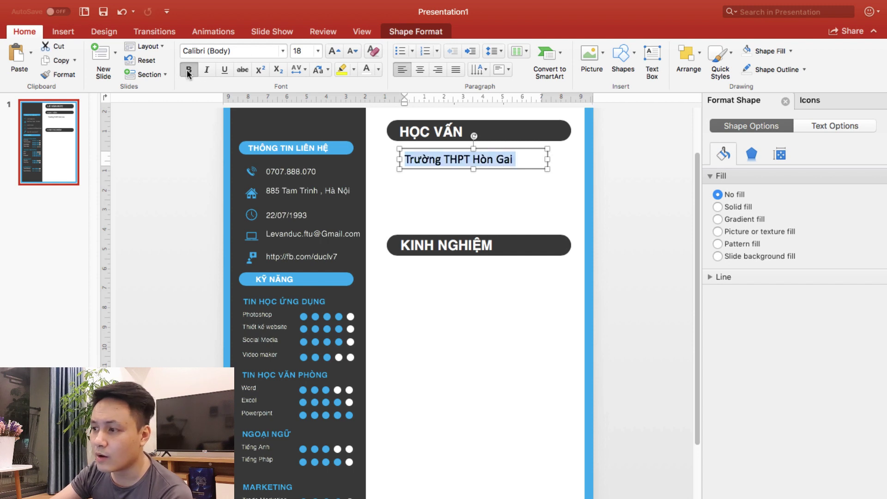
{"action": "left_click", "coordinate": [378, 69]}
{"action": "left_click", "coordinate": [439, 185]}
{"action": "double_click", "coordinate": [352, 52]}
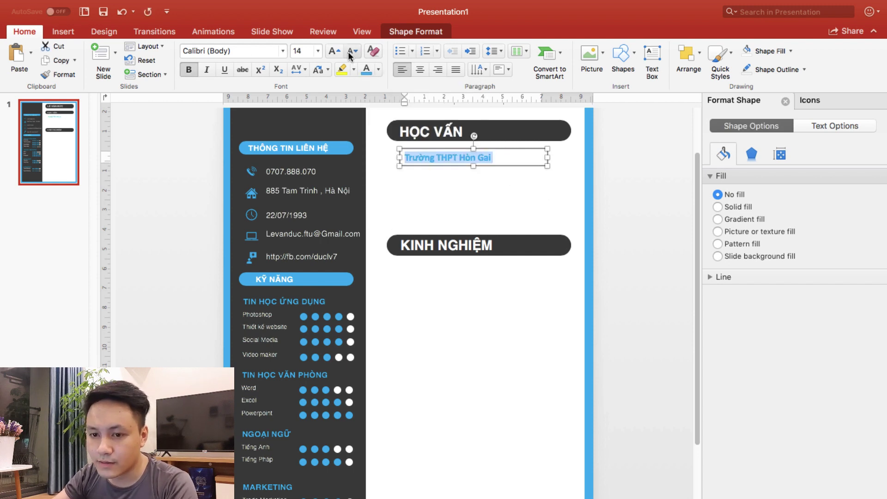
Add a one-line 14 pt date box reading 2009 - 2011 below the school name.
{"action": "left_click", "coordinate": [652, 59]}
{"action": "left_click_drag", "start_coordinate": [407, 175], "coordinate": [476, 200]}
{"action": "type", "text": "2"}
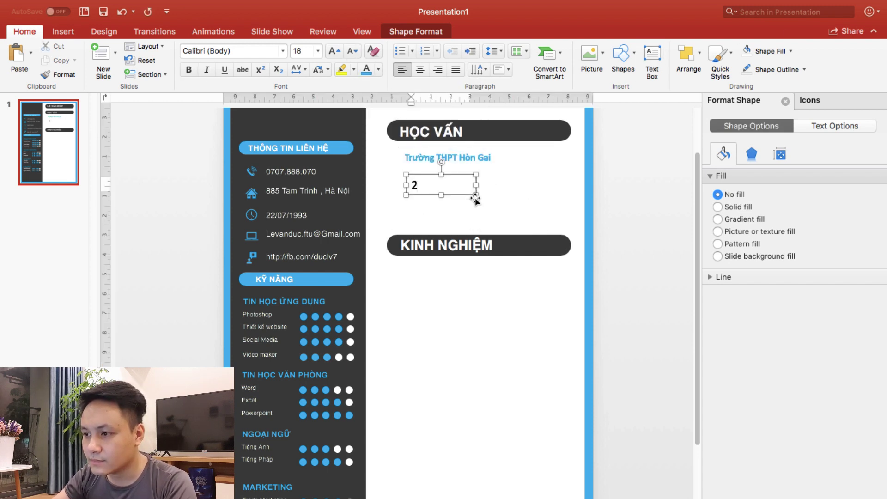
{"action": "type", "text": "009 - 2011"}
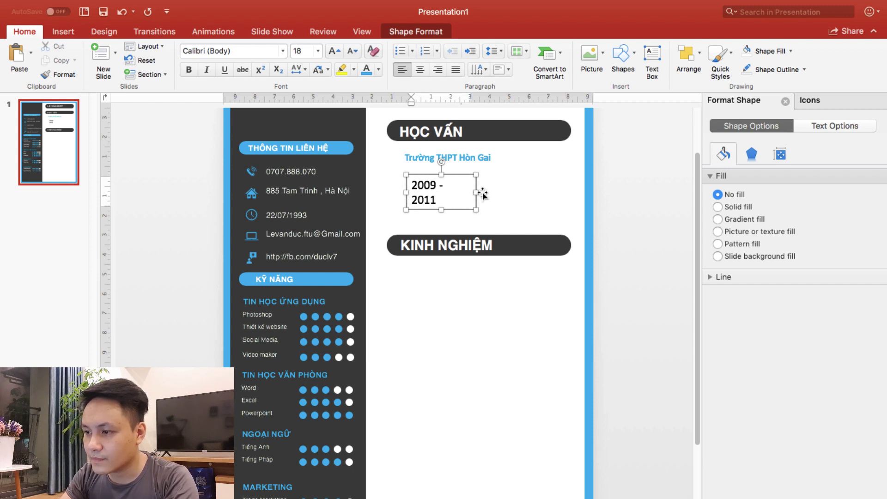
{"action": "mouse_move", "coordinate": [483, 194]}
{"action": "left_mouse_down"}
{"action": "mouse_move", "coordinate": [520, 185]}
{"action": "mouse_move", "coordinate": [470, 172]}
{"action": "mouse_move", "coordinate": [480, 164]}
{"action": "mouse_move", "coordinate": [572, 164]}
{"action": "left_mouse_up"}
{"action": "left_click", "coordinate": [353, 51]}
Replace a copied box's text with Lớp song ngữ tiếng Pháp and align it with the dates.
{"action": "triple_click", "coordinate": [526, 171]}
{"action": "type", "text": "Lớp song ngữ tiếng Pháp"}
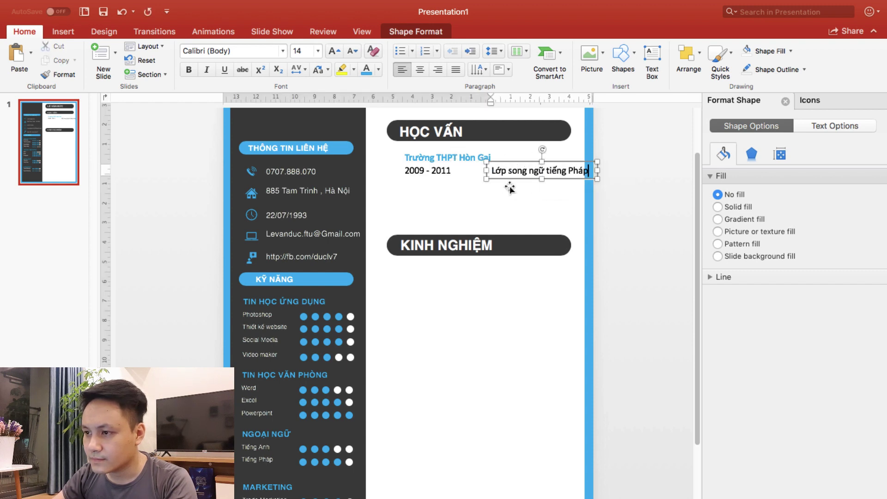
{"action": "left_click_drag", "start_coordinate": [510, 188], "coordinate": [496, 190]}
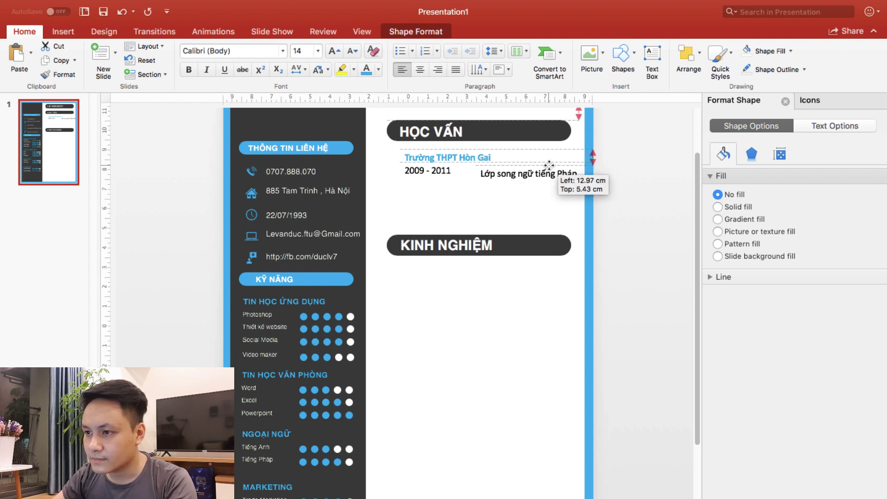
{"action": "left_click", "coordinate": [419, 170]}
{"action": "left_click_drag", "start_coordinate": [419, 171], "coordinate": [401, 172]}
Group the school, date and class boxes, then drag a copy of the group below.
{"action": "left_click", "coordinate": [527, 171]}
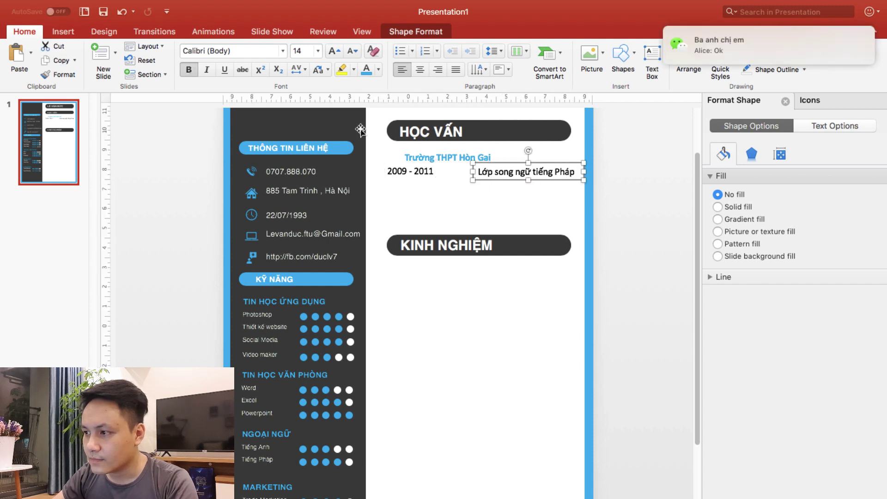
{"action": "left_click", "coordinate": [447, 158], "text": "shift"}
{"action": "left_click", "coordinate": [411, 171], "text": "shift"}
{"action": "right_click", "coordinate": [431, 160]}
{"action": "left_click", "coordinate": [569, 206]}
{"action": "left_click_drag", "start_coordinate": [430, 165], "coordinate": [431, 206]}
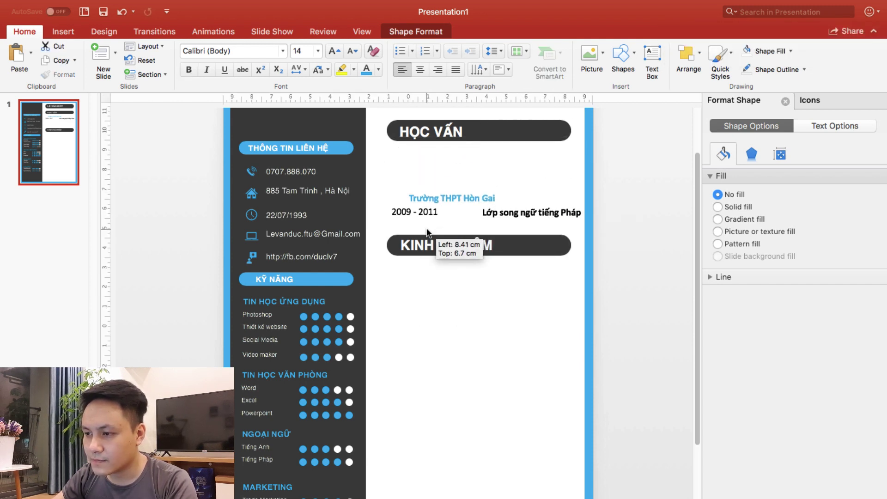
Retype the copied entry as Đại học Ngoại Thương Hà Nội, 2011 - 2015, with the bachelor's degree line.
{"action": "triple_click", "coordinate": [437, 199]}
{"action": "type", "text": "Đaih"}
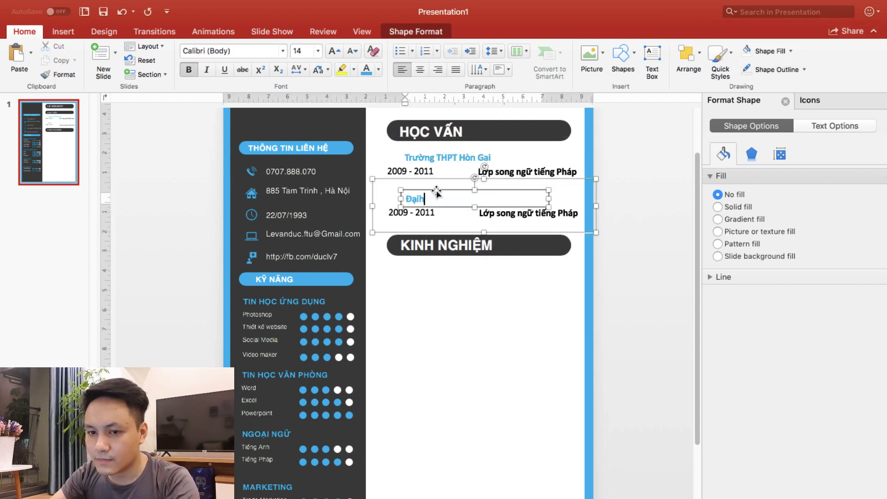
{"action": "type", "text": "ọc Ngoại Thương Hà Nội"}
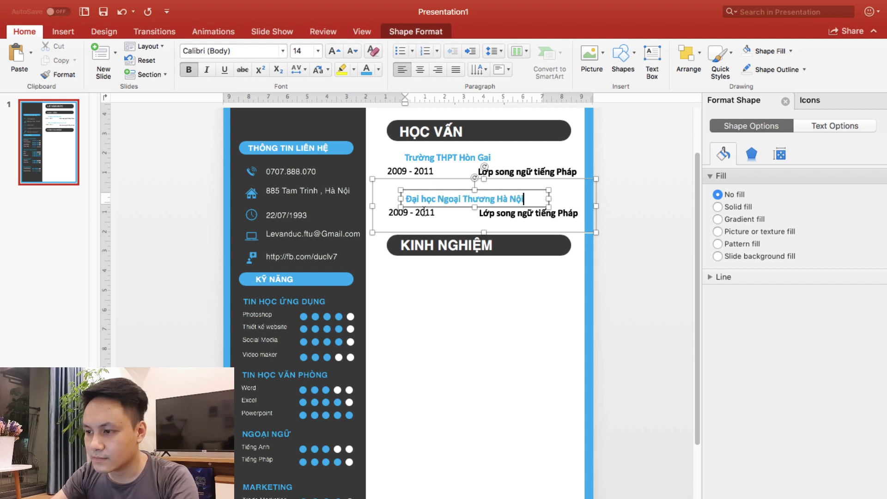
{"action": "triple_click", "coordinate": [423, 210]}
{"action": "type", "text": "2011 - 2015"}
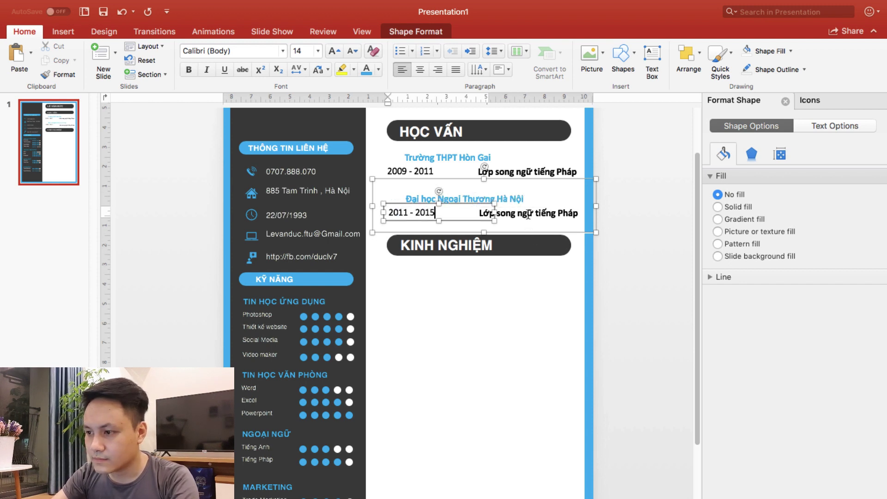
{"action": "triple_click", "coordinate": [535, 211]}
{"action": "type", "text": "qử nhân khoa Kinh Tế"}
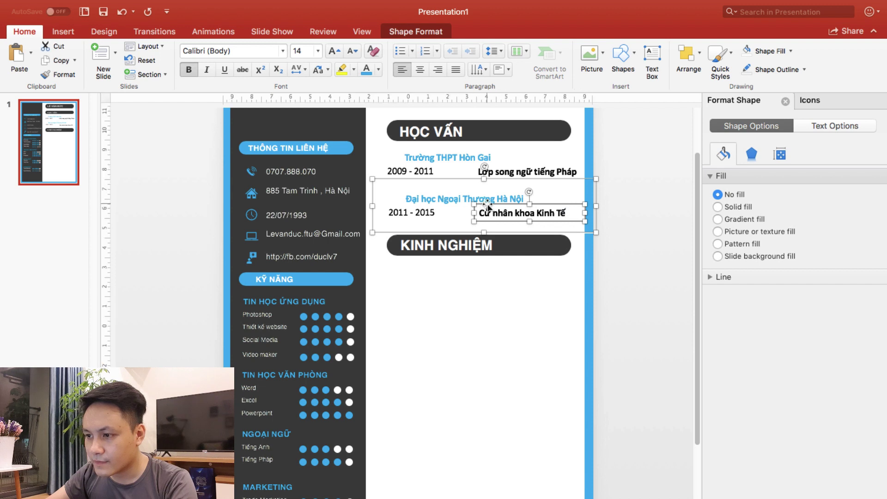
{"action": "type", "text": "z"}
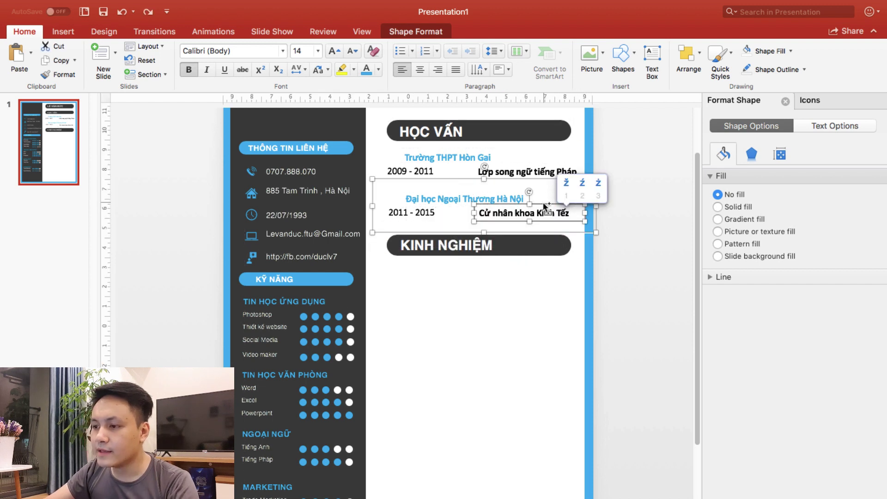
Duplicate the degree box into an italic Chuyên ngành Kinh Tế Đối Ngoại line under the dates.
{"action": "left_click_drag", "start_coordinate": [543, 201], "coordinate": [480, 217]}
{"action": "type", "text": "Chuyên ngành K"}
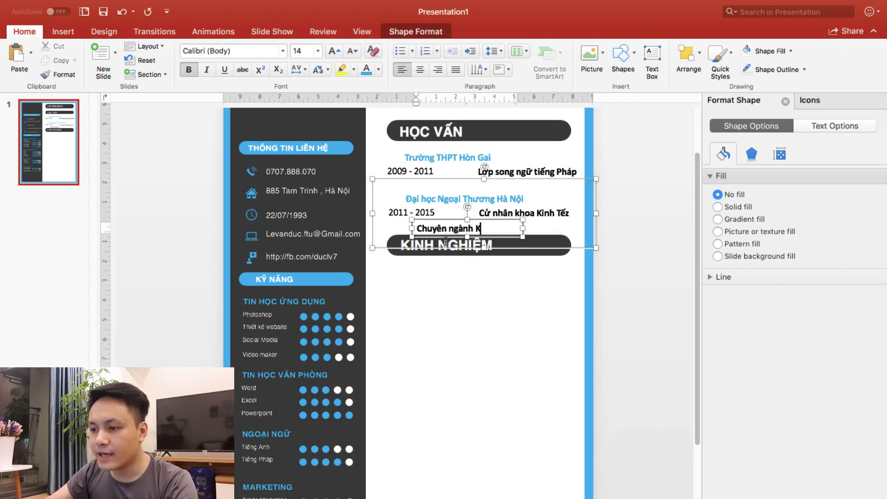
{"action": "type", "text": "ối NGoại"}
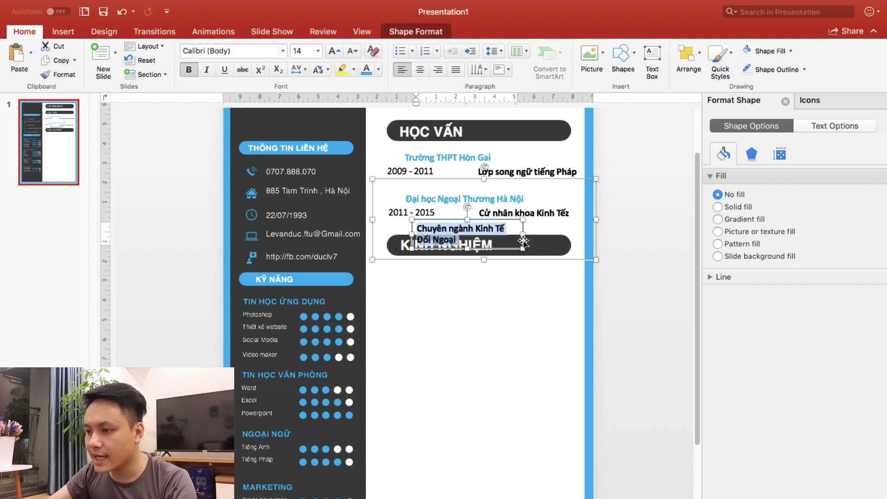
{"action": "left_click_drag", "start_coordinate": [522, 248], "coordinate": [573, 250]}
{"action": "mouse_move", "coordinate": [468, 220]}
{"action": "left_mouse_down"}
{"action": "mouse_move", "coordinate": [496, 217]}
{"action": "mouse_move", "coordinate": [443, 219]}
{"action": "mouse_move", "coordinate": [456, 216]}
{"action": "left_mouse_up"}
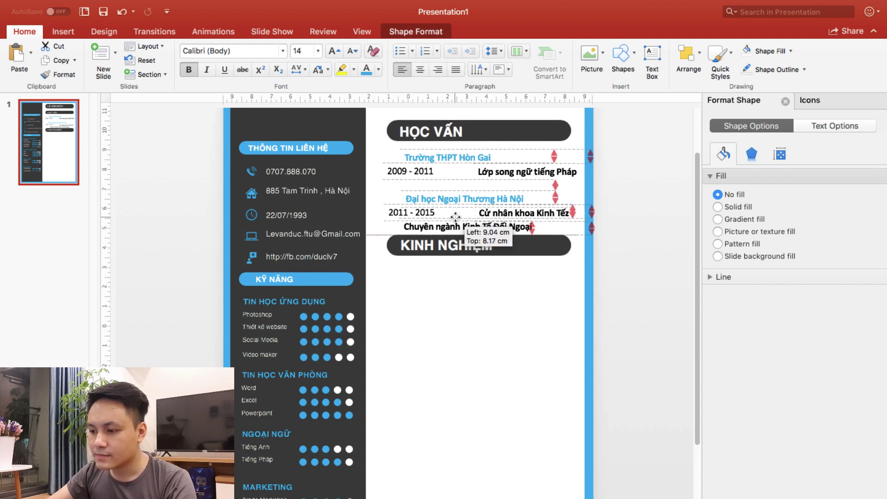
{"action": "left_click_drag", "start_coordinate": [455, 217], "coordinate": [444, 217]}
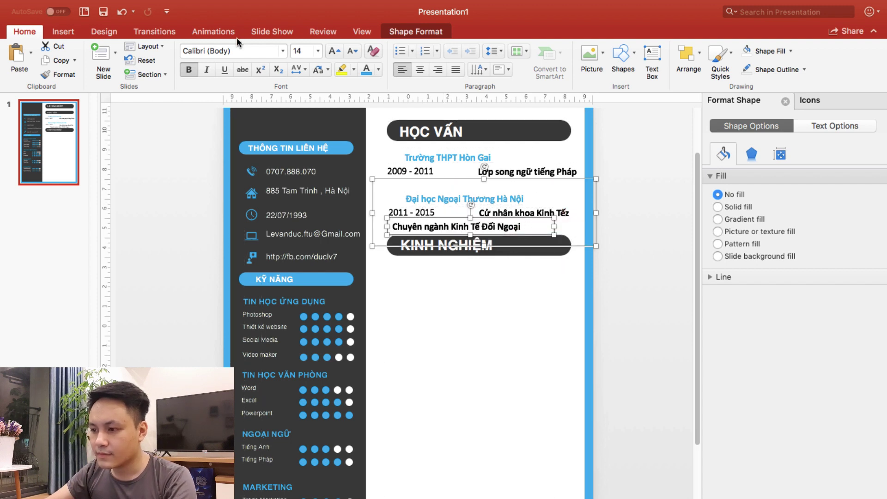
{"action": "left_click", "coordinate": [207, 71]}
{"action": "left_click", "coordinate": [185, 285]}
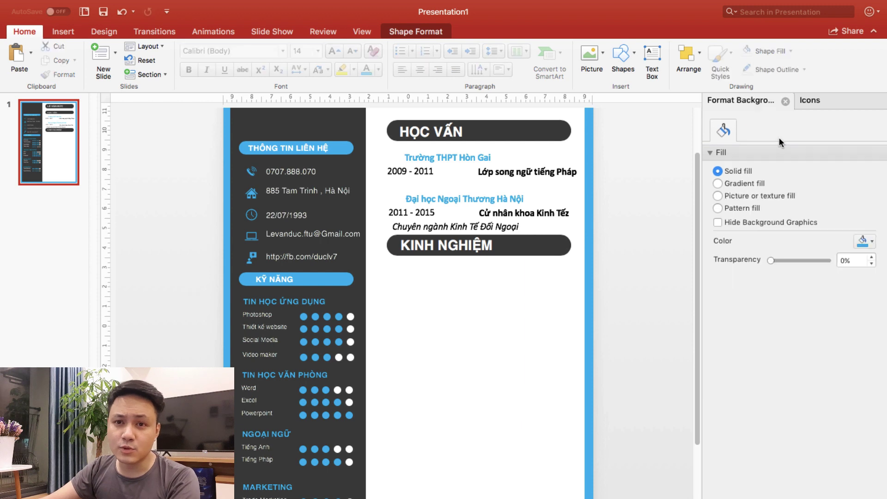
Move the second education group up closer to the first entry.
{"action": "left_click", "coordinate": [506, 201]}
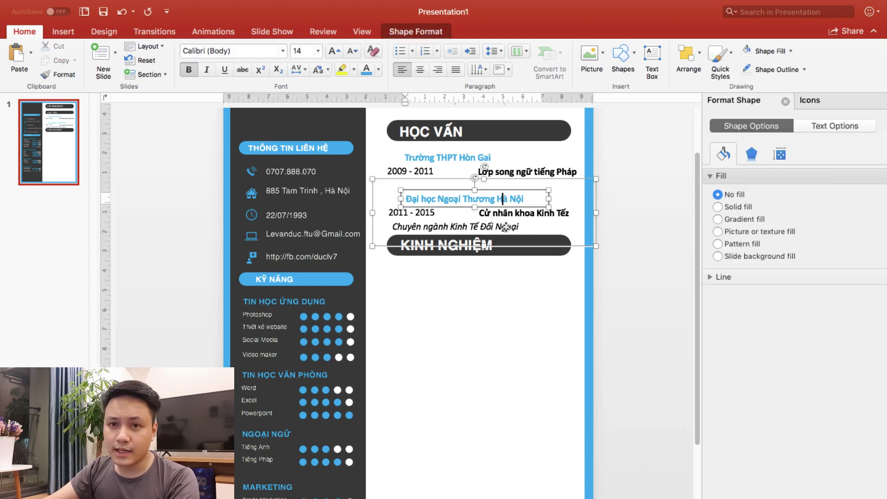
{"action": "left_click_drag", "start_coordinate": [513, 178], "coordinate": [512, 170]}
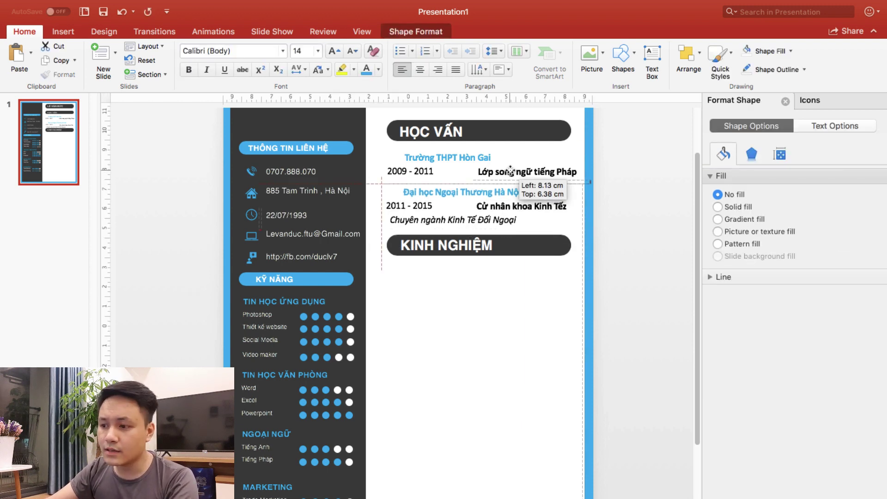
{"action": "left_click", "coordinate": [497, 191]}
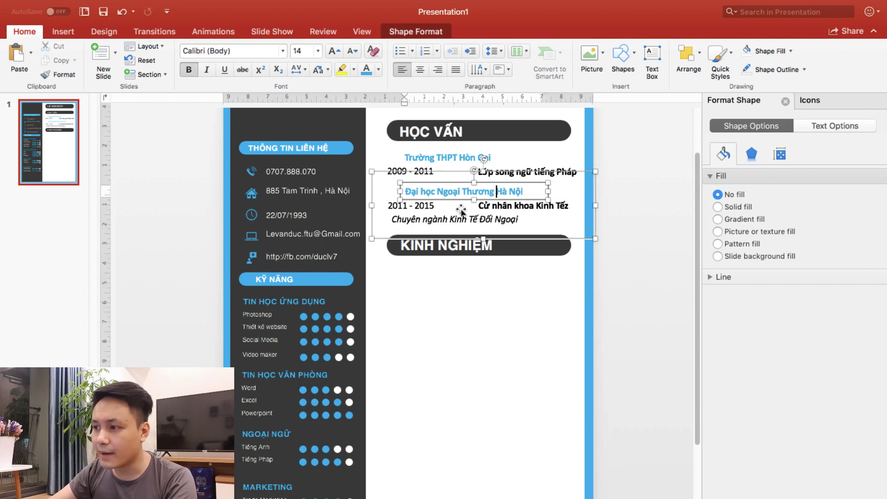
{"action": "left_click", "coordinate": [177, 289]}
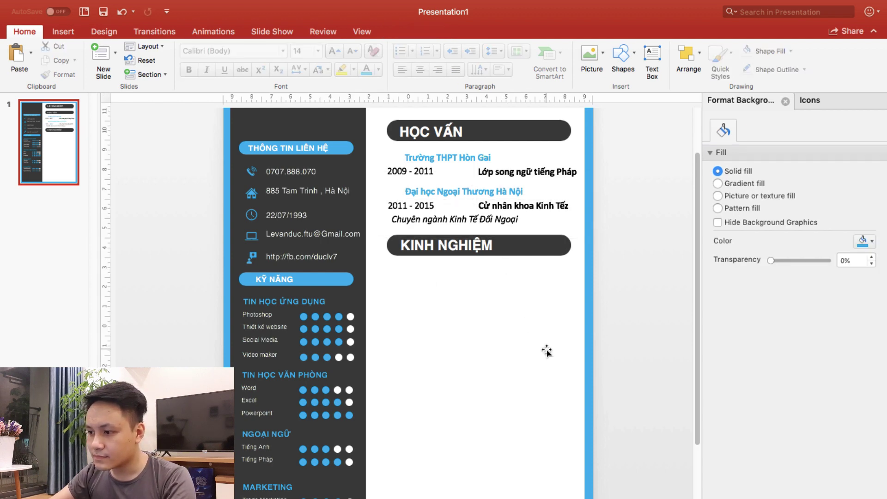
Open the SLIDE KHONG LO folder from the desktop and select the Kinh nghiem ban than document.
{"action": "key", "text": "ctrl+Left"}
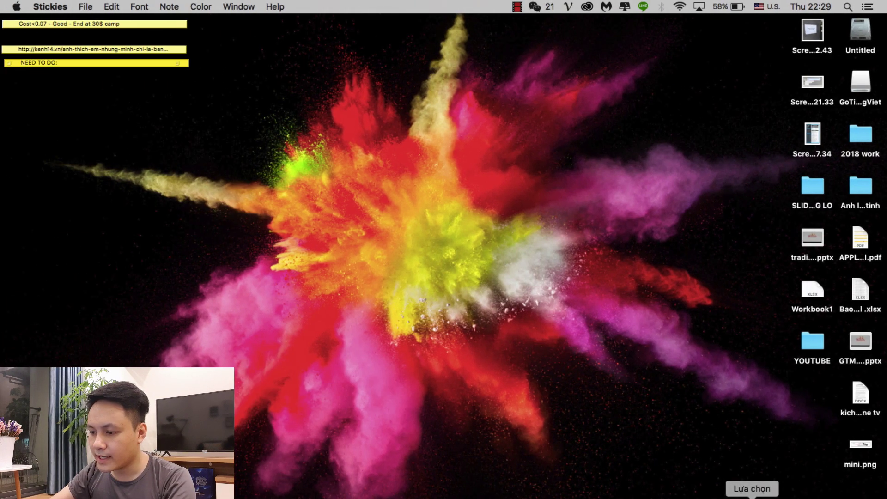
{"action": "double_click", "coordinate": [812, 187]}
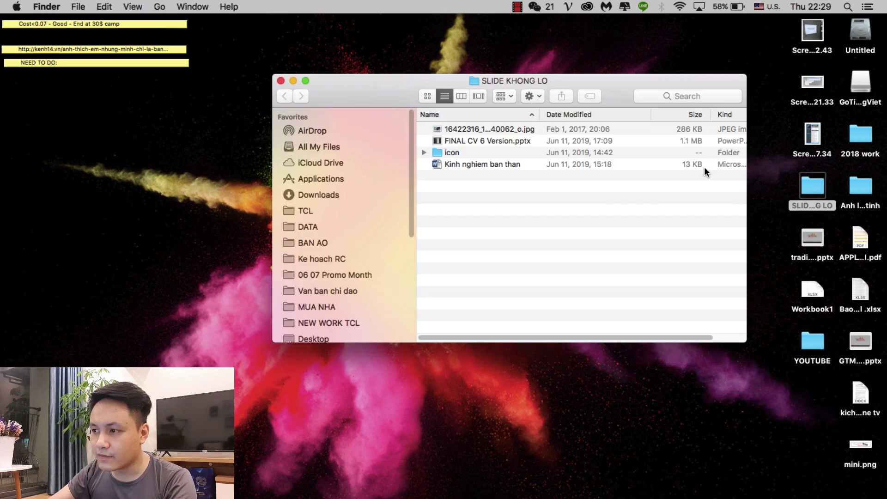
{"action": "double_click", "coordinate": [463, 153]}
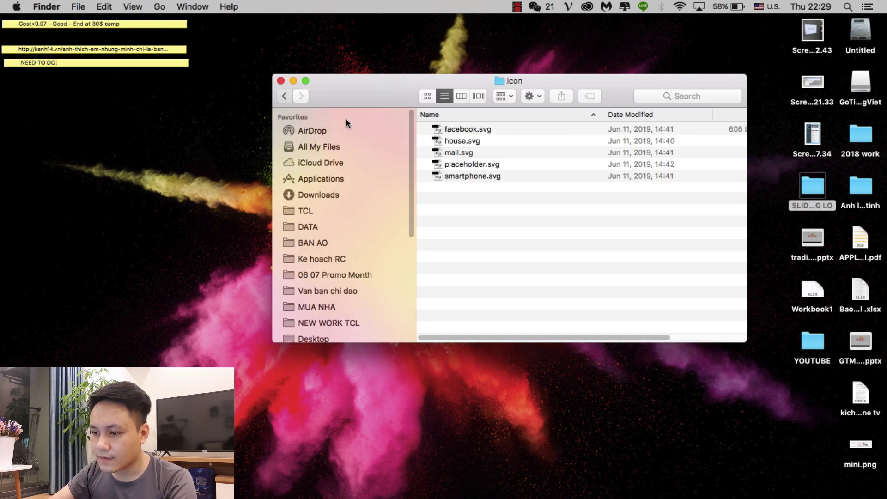
{"action": "key", "text": "super+bracketleft"}
{"action": "left_click", "coordinate": [492, 166]}
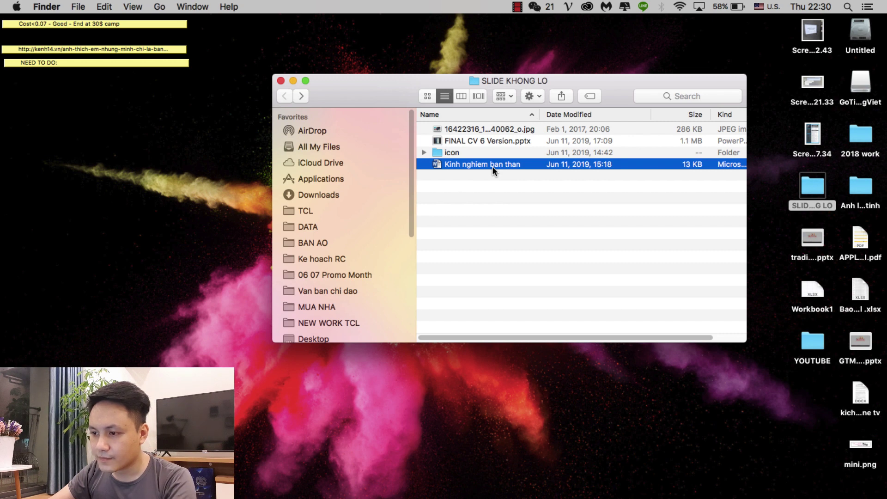
Open Kinh nghiem ban than in Word and select all of its job-history text.
{"action": "double_click", "coordinate": [493, 166]}
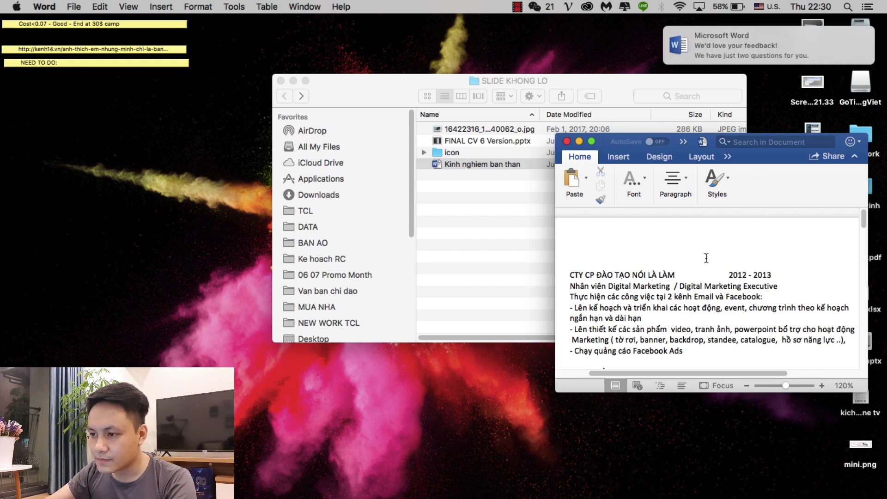
{"action": "key", "text": "super+a"}
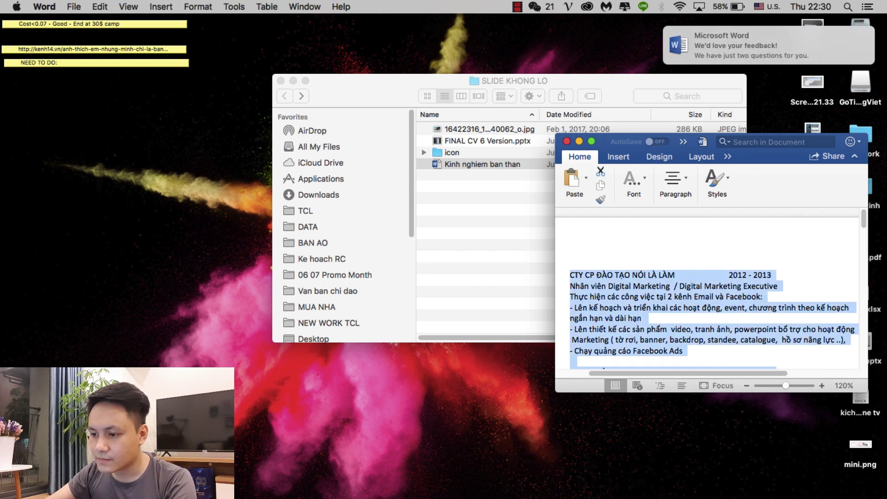
{"action": "scroll", "coordinate": [716, 321], "scroll_direction": "up", "scroll_amount": 5}
{"action": "scroll", "coordinate": [717, 322], "scroll_direction": "up", "scroll_amount": 5}
Draw a tall text box under KINH NGHIỆM and paste the job history into it.
{"action": "left_click", "coordinate": [516, 490]}
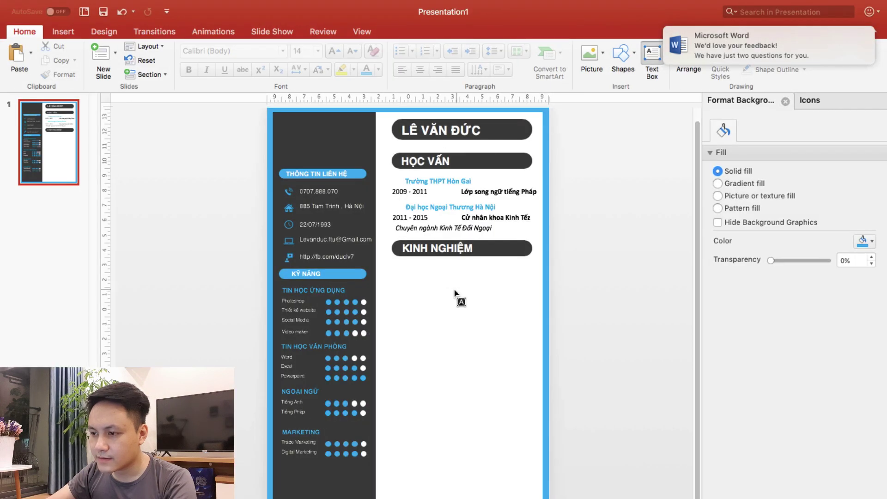
{"action": "left_click_drag", "start_coordinate": [387, 267], "coordinate": [533, 493]}
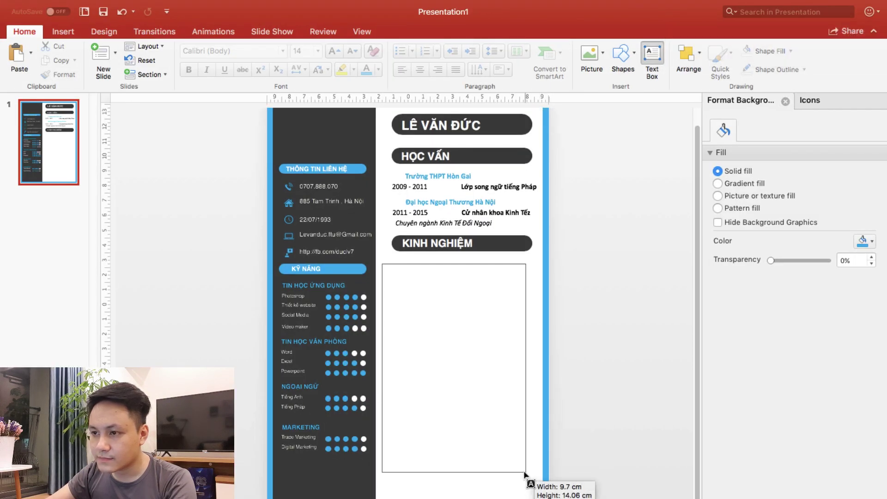
{"action": "key", "text": "super+v"}
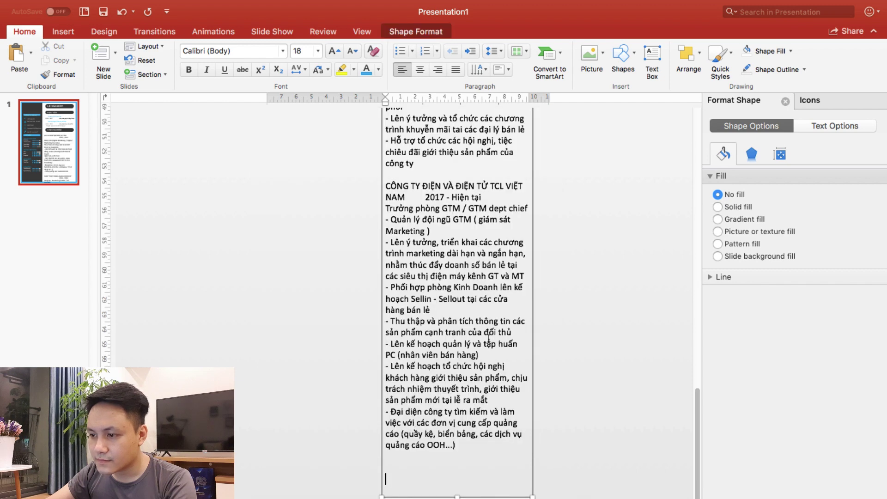
{"action": "key", "text": "super+a"}
Shrink the pasted job history text to 9 pt and nudge the education block.
{"action": "left_click_drag", "start_coordinate": [695, 343], "coordinate": [684, 156]}
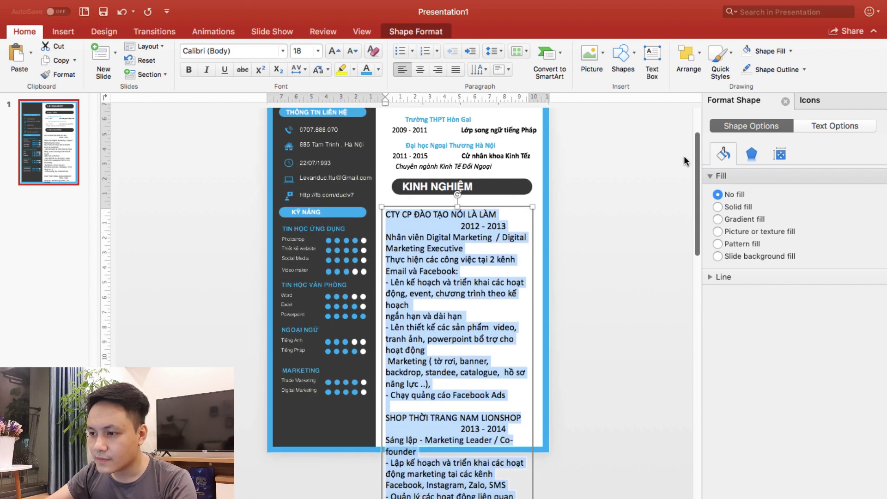
{"action": "left_click", "coordinate": [351, 53]}
{"action": "left_click", "coordinate": [351, 53]}
{"action": "left_click", "coordinate": [351, 53]}
{"action": "left_click", "coordinate": [351, 53]}
{"action": "left_click", "coordinate": [350, 53]}
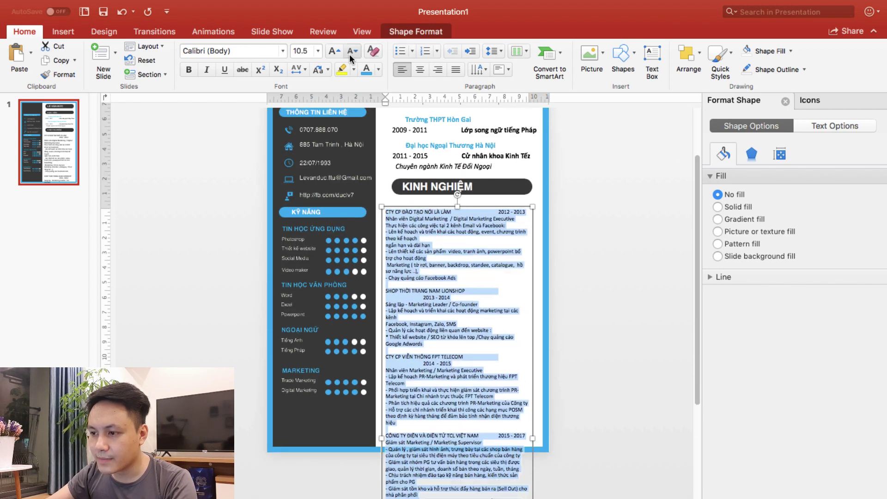
{"action": "left_click", "coordinate": [502, 205]}
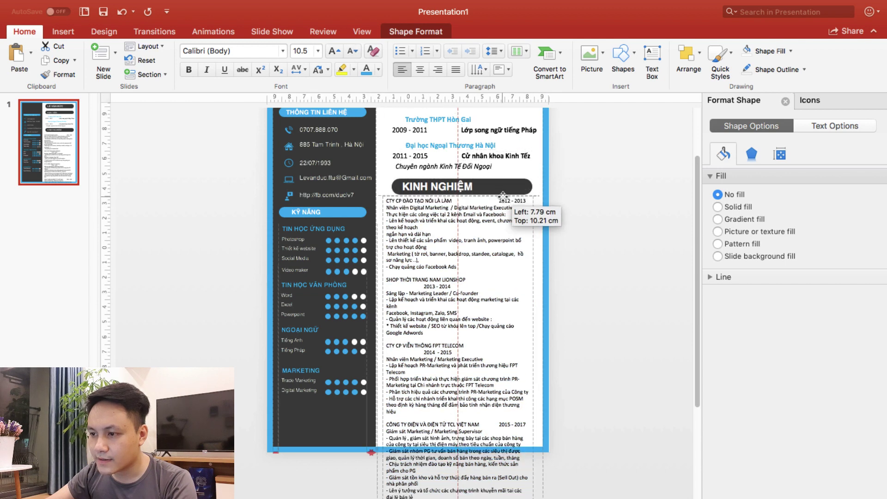
{"action": "mouse_move", "coordinate": [697, 384]}
{"action": "left_mouse_down"}
{"action": "mouse_move", "coordinate": [698, 459]}
{"action": "mouse_move", "coordinate": [669, 252]}
{"action": "left_mouse_up"}
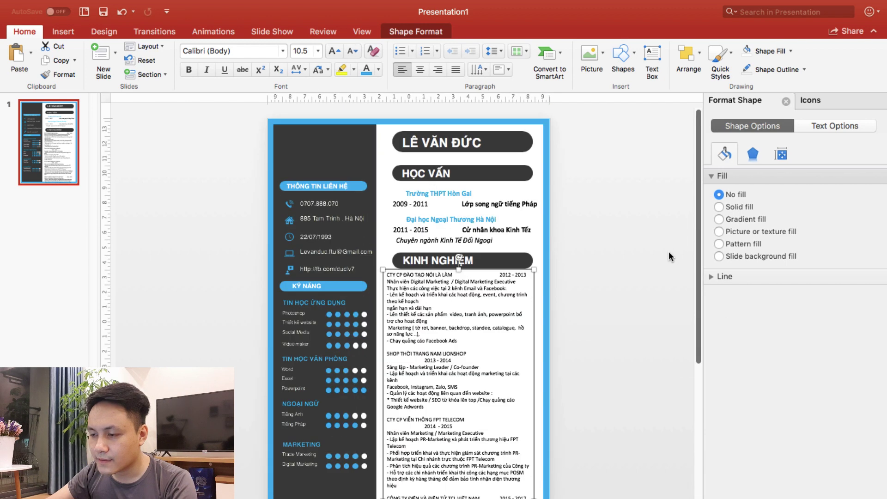
{"action": "left_click", "coordinate": [351, 54]}
{"action": "left_click", "coordinate": [351, 53]}
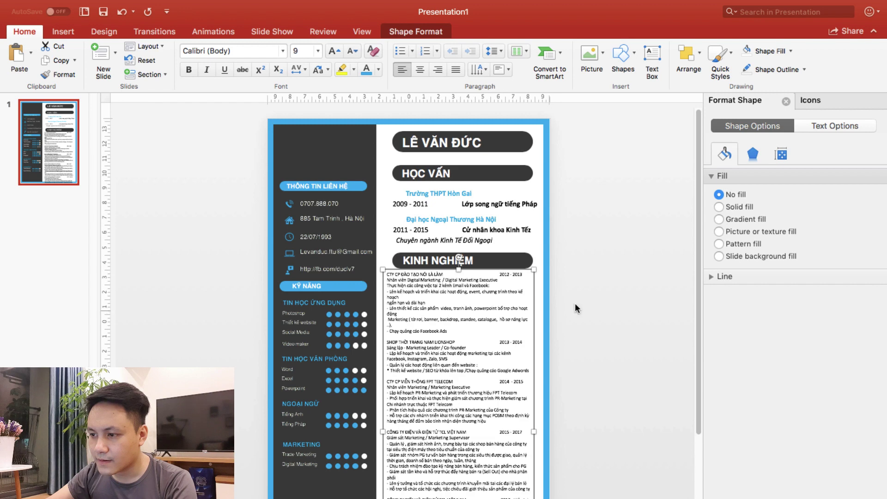
{"action": "left_click", "coordinate": [575, 303]}
{"action": "left_click_drag", "start_coordinate": [453, 199], "coordinate": [453, 219]}
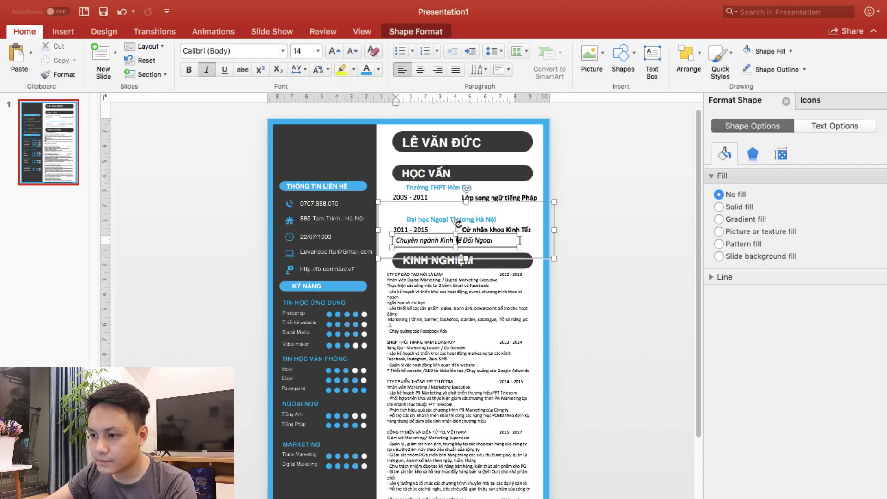
Move the education details and KINH NGHIỆM heading up, and widen the job history box.
{"action": "left_click", "coordinate": [595, 193]}
{"action": "left_click", "coordinate": [444, 217]}
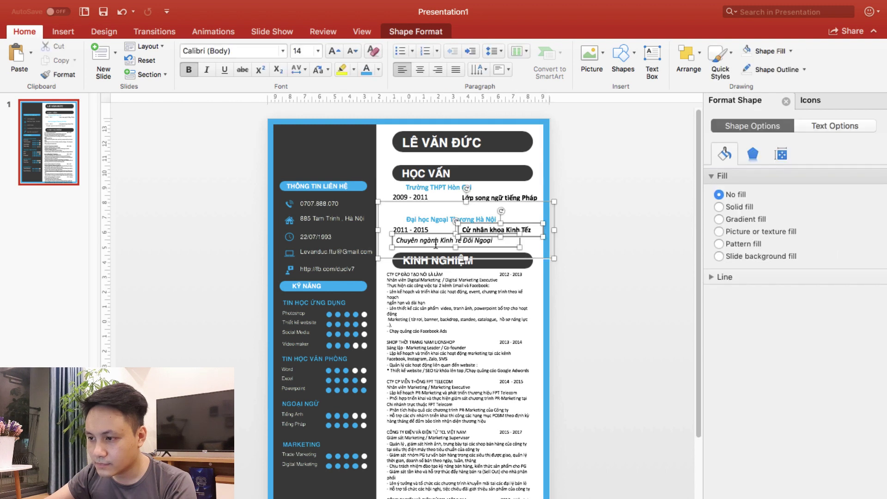
{"action": "left_click_drag", "start_coordinate": [444, 201], "coordinate": [444, 192]}
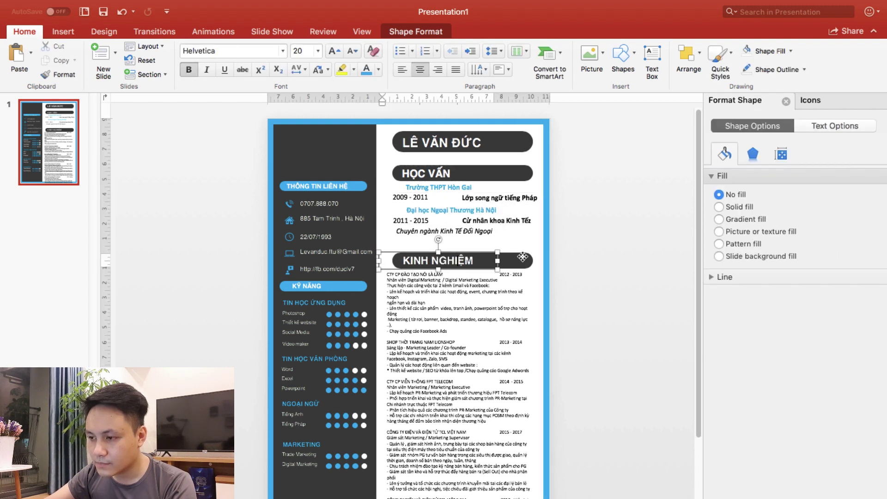
{"action": "mouse_move", "coordinate": [521, 259]}
{"action": "left_mouse_down"}
{"action": "mouse_move", "coordinate": [521, 248]}
{"action": "mouse_move", "coordinate": [483, 257]}
{"action": "left_mouse_up"}
{"action": "left_click", "coordinate": [486, 312]}
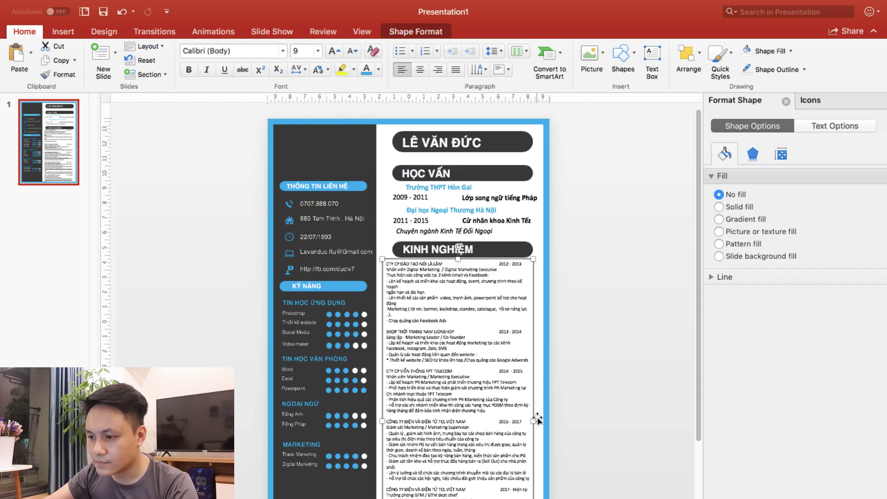
{"action": "left_click_drag", "start_coordinate": [539, 409], "coordinate": [543, 410]}
{"action": "left_click", "coordinate": [579, 355]}
Shift the HỌC VẤN heading, education details and KINH NGHIỆM heading further up.
{"action": "scroll", "coordinate": [578, 355], "scroll_direction": "down", "scroll_amount": 2}
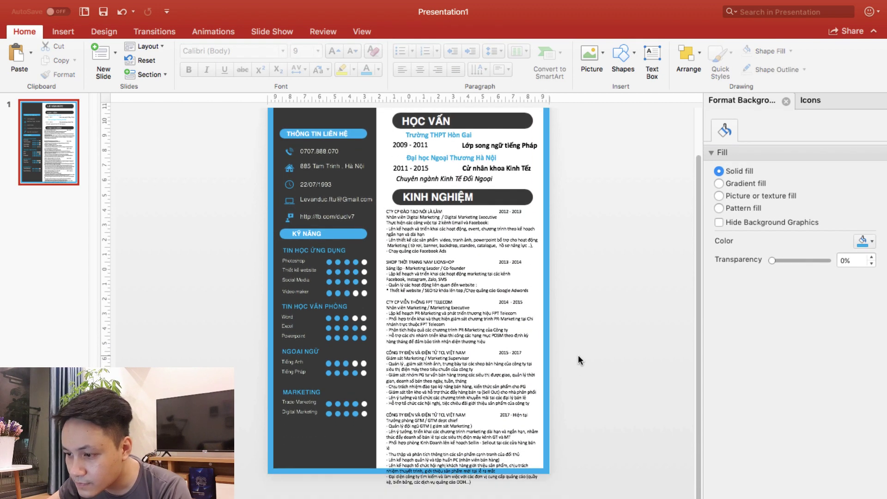
{"action": "scroll", "coordinate": [569, 360], "scroll_direction": "up", "scroll_amount": 2}
{"action": "left_click", "coordinate": [495, 165]}
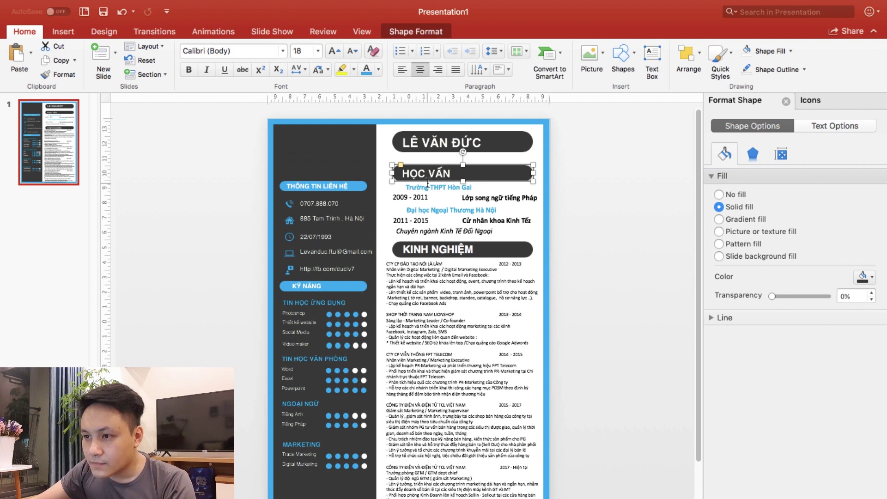
{"action": "left_click_drag", "start_coordinate": [440, 164], "coordinate": [440, 157]}
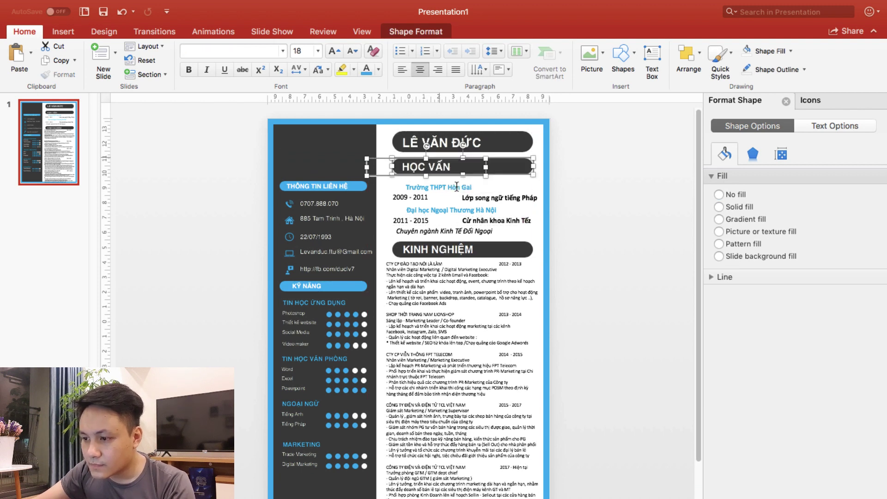
{"action": "left_click", "coordinate": [520, 245]}
{"action": "left_click_drag", "start_coordinate": [520, 245], "coordinate": [520, 240]}
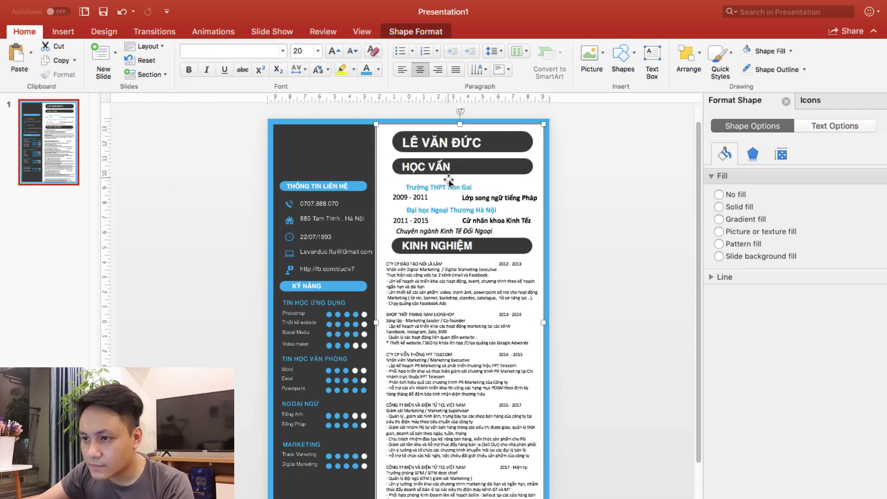
{"action": "left_click", "coordinate": [484, 194]}
{"action": "left_click_drag", "start_coordinate": [484, 194], "coordinate": [480, 186]}
{"action": "left_click", "coordinate": [594, 223]}
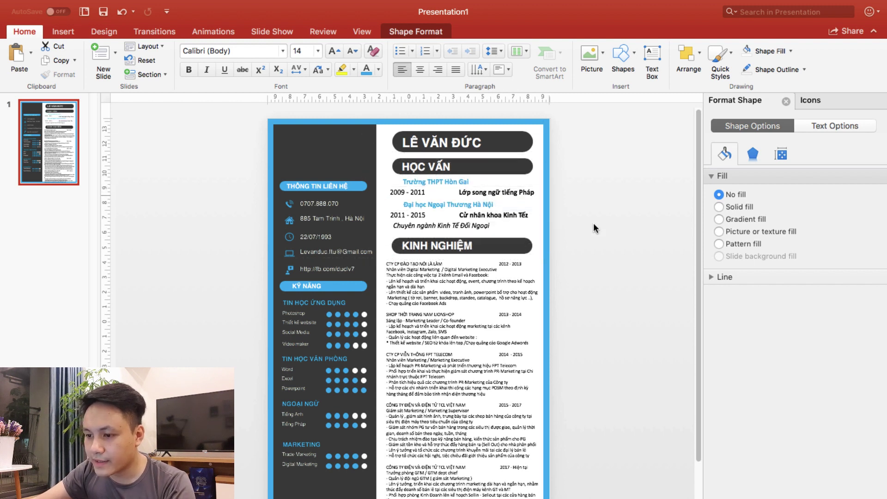
{"action": "left_click", "coordinate": [517, 247]}
{"action": "left_click_drag", "start_coordinate": [518, 247], "coordinate": [518, 242]}
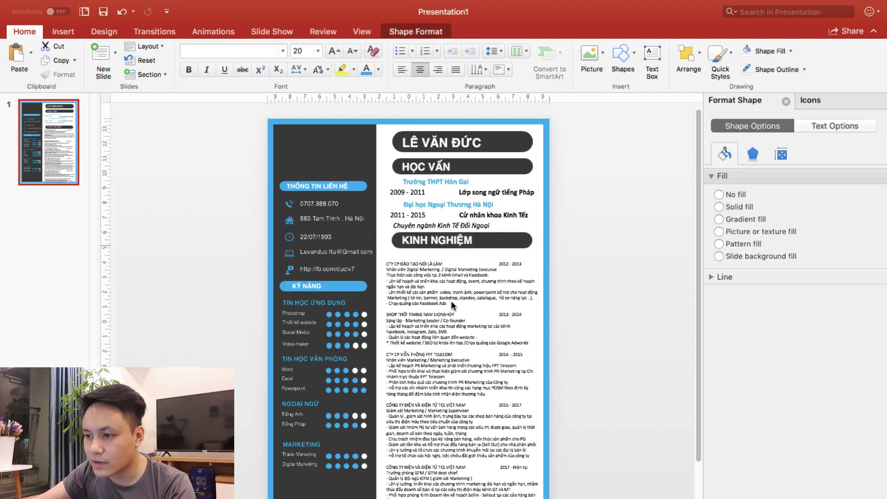
{"action": "left_click", "coordinate": [453, 255]}
{"action": "left_click", "coordinate": [639, 304]}
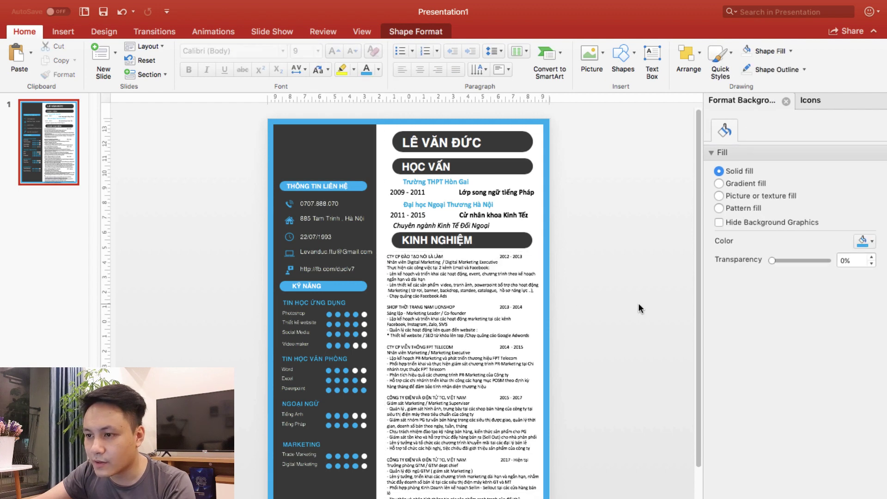
Set the whole job history text to 8 pt.
{"action": "scroll", "coordinate": [638, 303], "scroll_direction": "down", "scroll_amount": 2}
{"action": "left_click", "coordinate": [472, 358]}
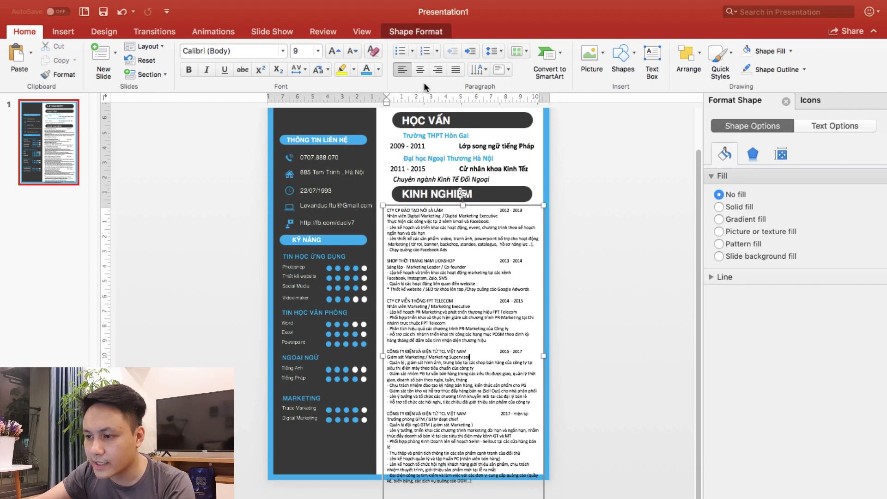
{"action": "left_click", "coordinate": [476, 206]}
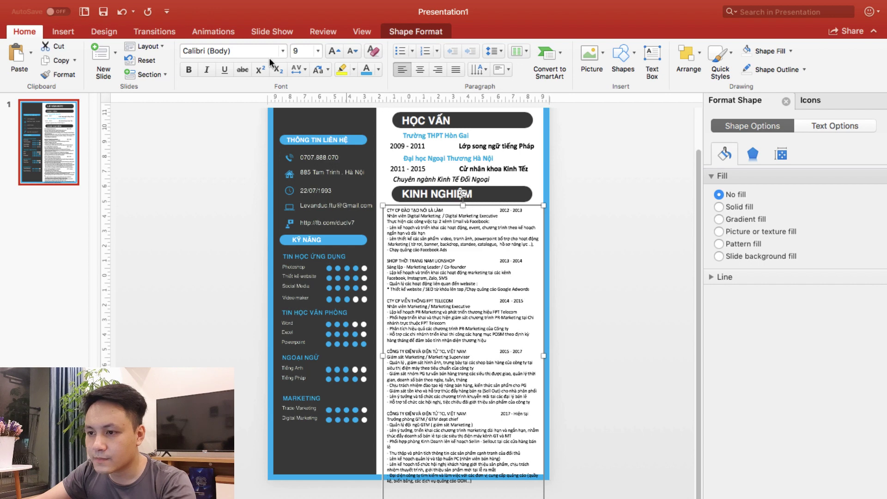
{"action": "left_click", "coordinate": [349, 46]}
{"action": "left_click", "coordinate": [595, 269]}
Make the first company name and LIONSHOP bold and blue.
{"action": "scroll", "coordinate": [463, 278], "scroll_direction": "up", "scroll_amount": 3}
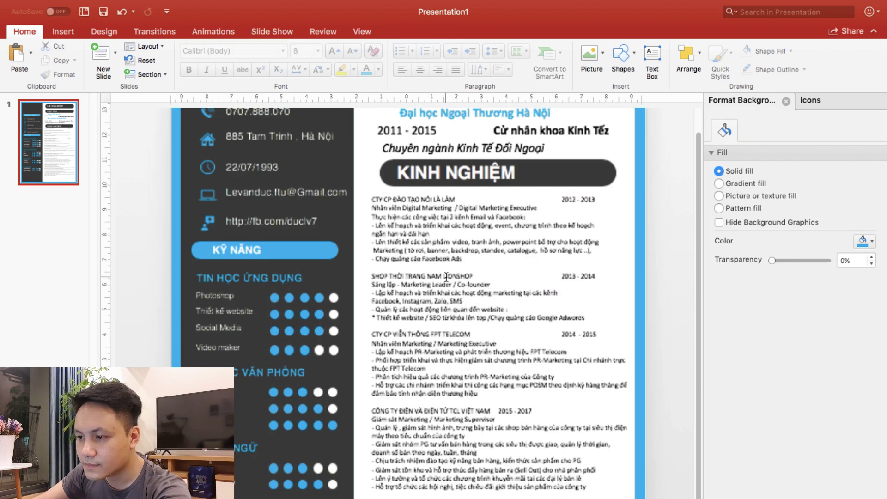
{"action": "left_click", "coordinate": [448, 407]}
{"action": "scroll", "coordinate": [446, 277], "scroll_direction": "up", "scroll_amount": 1}
{"action": "left_click_drag", "start_coordinate": [457, 213], "coordinate": [339, 212]}
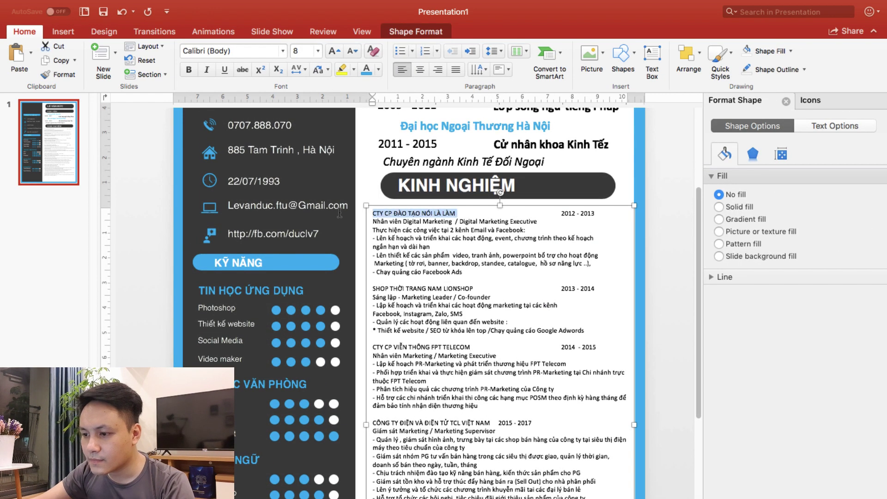
{"action": "left_click", "coordinate": [189, 70]}
{"action": "left_click", "coordinate": [366, 69]}
{"action": "left_click_drag", "start_coordinate": [474, 288], "coordinate": [373, 289]}
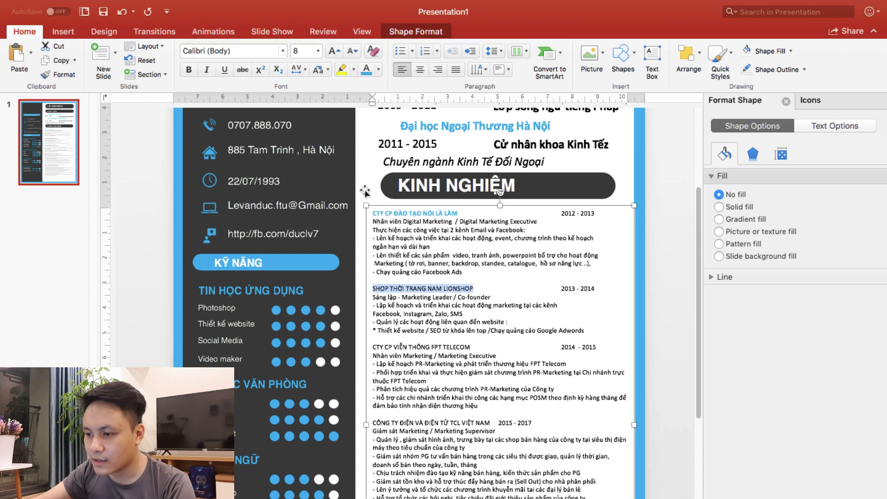
{"action": "left_click", "coordinate": [365, 70]}
{"action": "left_click", "coordinate": [185, 70]}
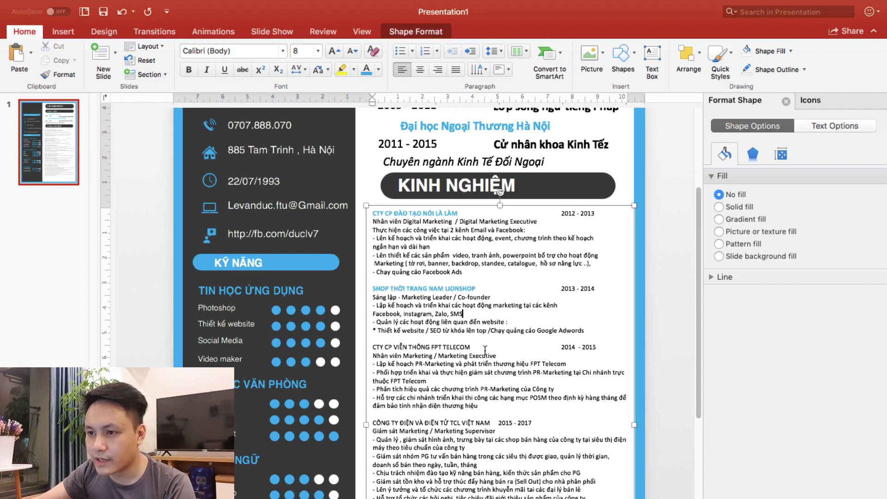
Make FPT TELECOM and both TCL company names bold and blue.
{"action": "mouse_move", "coordinate": [599, 346]}
{"action": "left_mouse_down"}
{"action": "mouse_move", "coordinate": [373, 347]}
{"action": "mouse_move", "coordinate": [422, 356]}
{"action": "mouse_move", "coordinate": [373, 347]}
{"action": "left_mouse_up"}
{"action": "key", "text": "ctrl+z"}
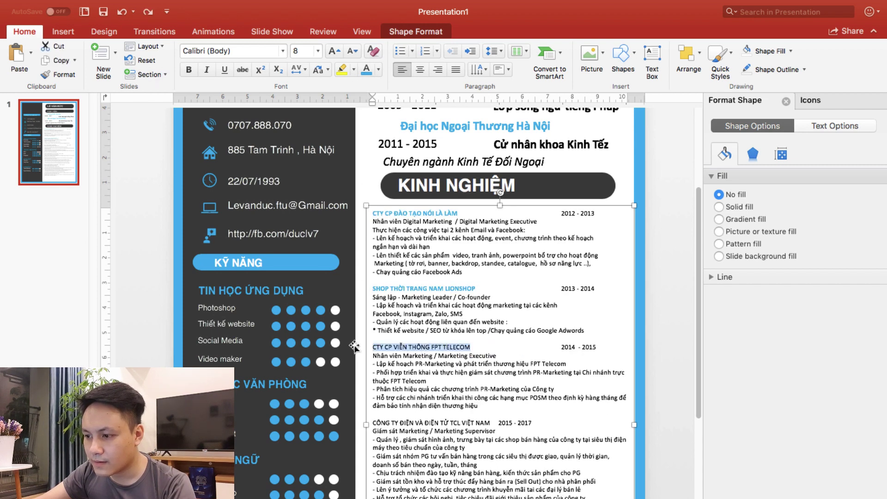
{"action": "left_click", "coordinate": [366, 70]}
{"action": "scroll", "coordinate": [423, 272], "scroll_direction": "down", "scroll_amount": 3}
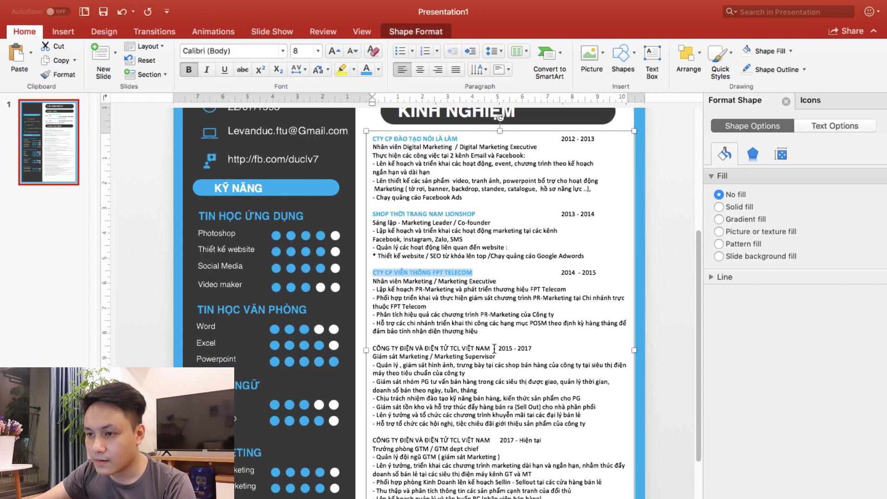
{"action": "left_click_drag", "start_coordinate": [493, 348], "coordinate": [375, 349]}
{"action": "left_click", "coordinate": [367, 69]}
{"action": "scroll", "coordinate": [463, 324], "scroll_direction": "down", "scroll_amount": 2}
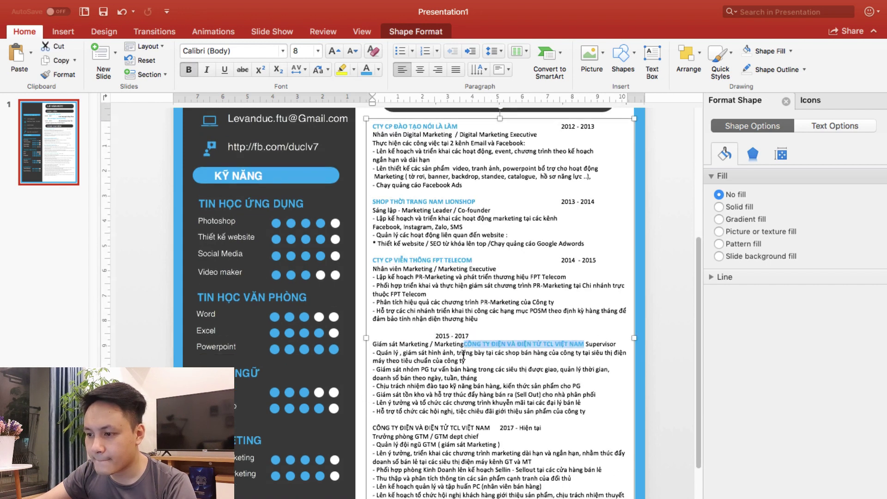
{"action": "left_click", "coordinate": [461, 320]}
{"action": "left_click_drag", "start_coordinate": [492, 386], "coordinate": [373, 386]}
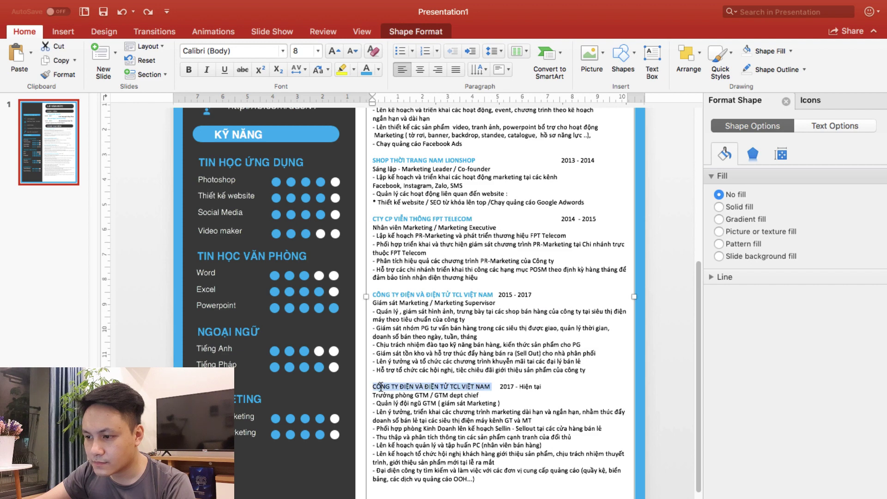
{"action": "left_click", "coordinate": [366, 69]}
{"action": "left_click", "coordinate": [189, 69]}
{"action": "left_click", "coordinate": [406, 328]}
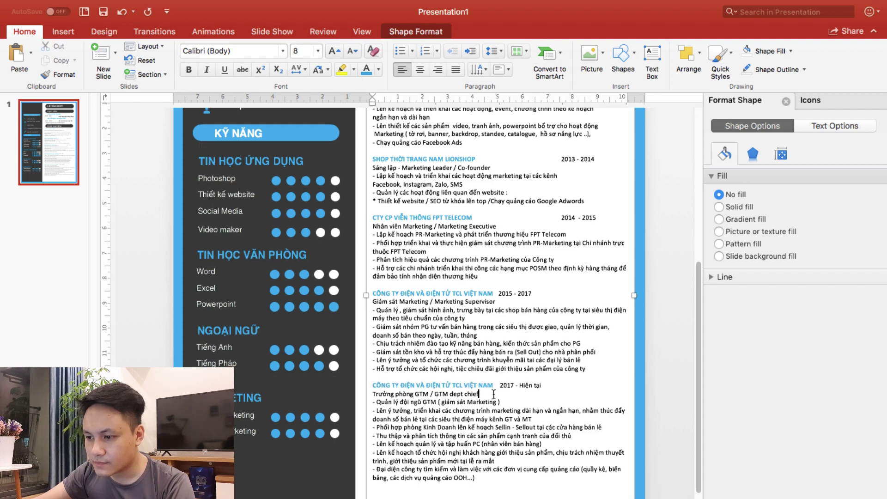
{"action": "scroll", "coordinate": [562, 204], "scroll_direction": "up", "scroll_amount": 2}
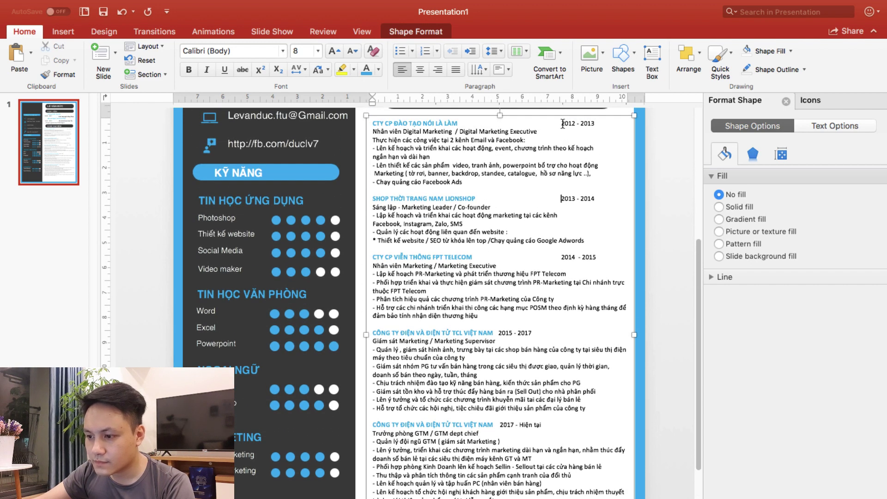
Italicize the 2014 - 2015 dates and tab 2017 - Hiện tại into alignment in italic.
{"action": "left_click_drag", "start_coordinate": [562, 124], "coordinate": [595, 124]}
{"action": "left_click_drag", "start_coordinate": [562, 199], "coordinate": [595, 199]}
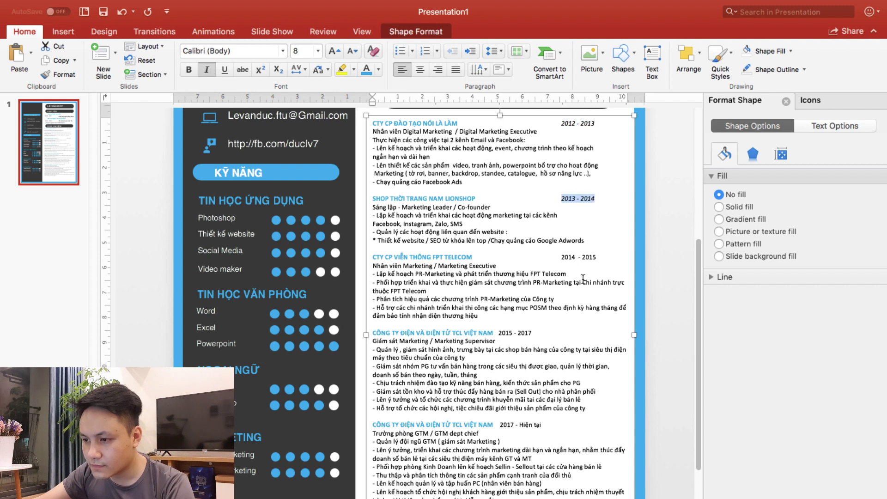
{"action": "left_click_drag", "start_coordinate": [562, 257], "coordinate": [597, 258]}
{"action": "left_click", "coordinate": [207, 70]}
{"action": "left_click", "coordinate": [478, 283]}
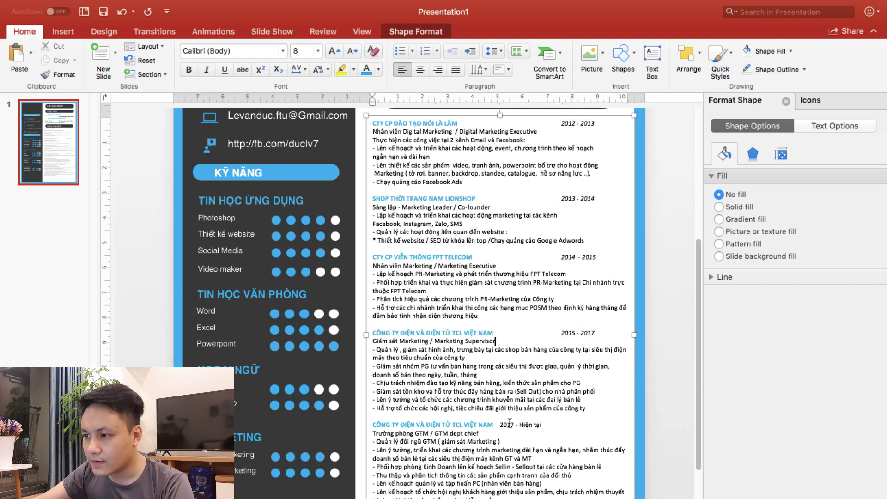
{"action": "left_click_drag", "start_coordinate": [542, 425], "coordinate": [499, 424]}
{"action": "left_click", "coordinate": [503, 423]}
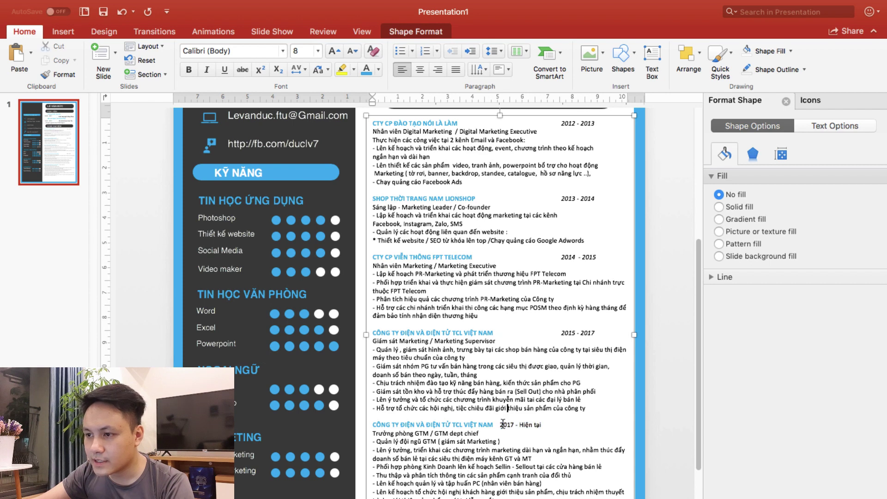
{"action": "left_click", "coordinate": [575, 427]}
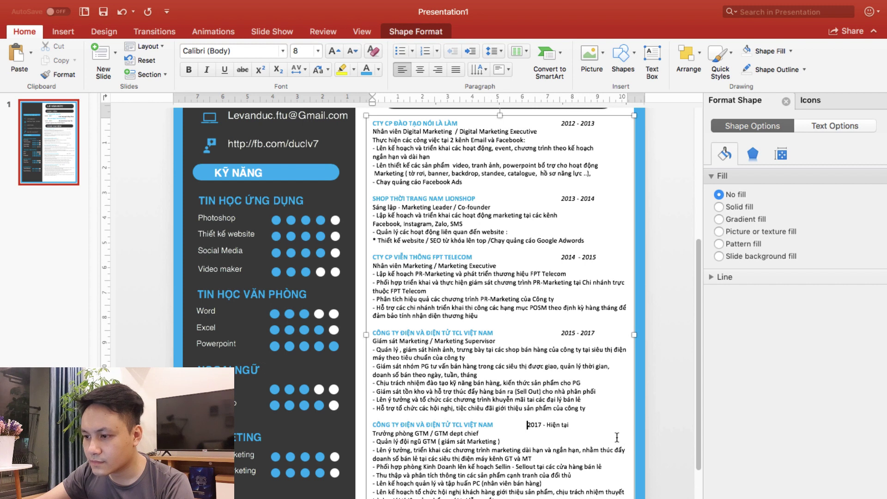
{"action": "key", "text": "Tab"}
{"action": "left_click_drag", "start_coordinate": [603, 425], "coordinate": [498, 425]}
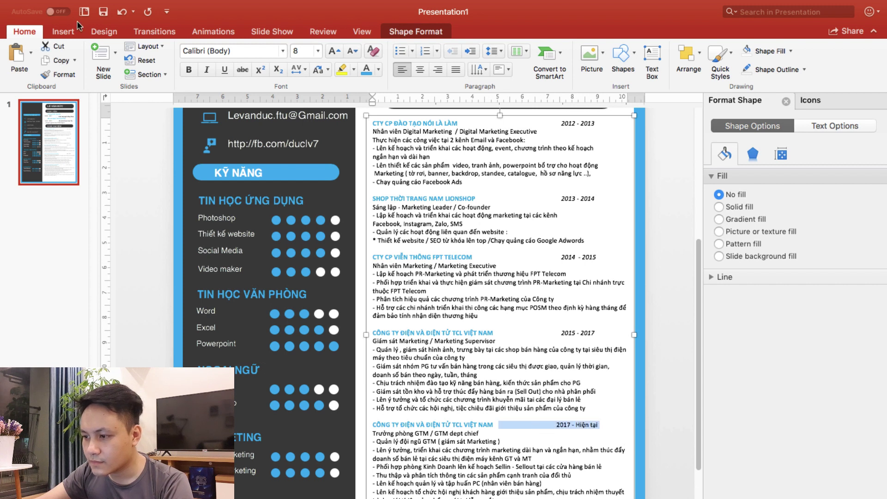
{"action": "left_click", "coordinate": [204, 70]}
Bold the first job titles, including Digital Marketing Executive and Marketing Executive.
{"action": "left_click_drag", "start_coordinate": [538, 131], "coordinate": [413, 131]}
{"action": "left_click", "coordinate": [189, 70]}
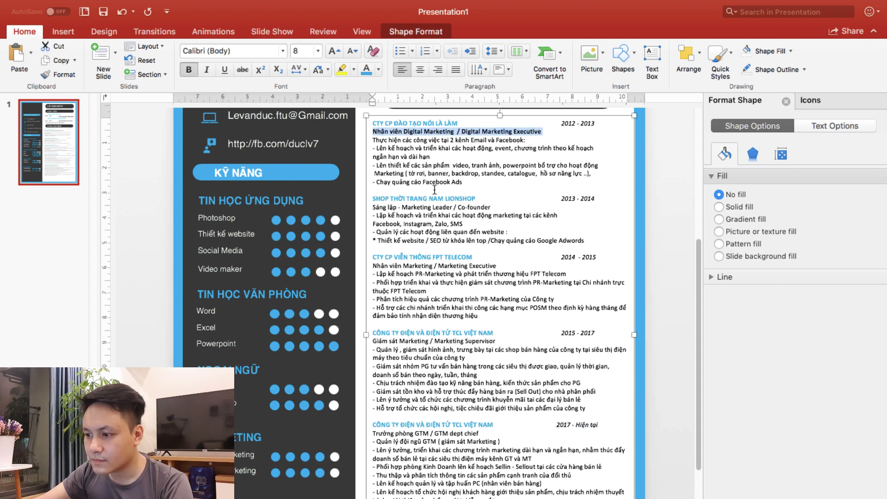
{"action": "left_click_drag", "start_coordinate": [493, 207], "coordinate": [373, 207]}
{"action": "left_click", "coordinate": [189, 69]}
{"action": "left_click", "coordinate": [411, 207]}
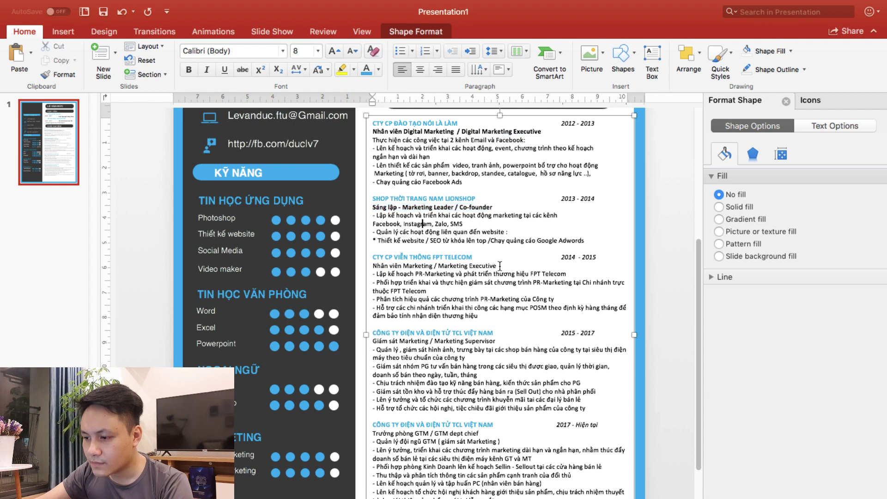
{"action": "left_click_drag", "start_coordinate": [498, 266], "coordinate": [373, 266]}
{"action": "key", "text": "cmd+b"}
{"action": "left_click", "coordinate": [547, 361]}
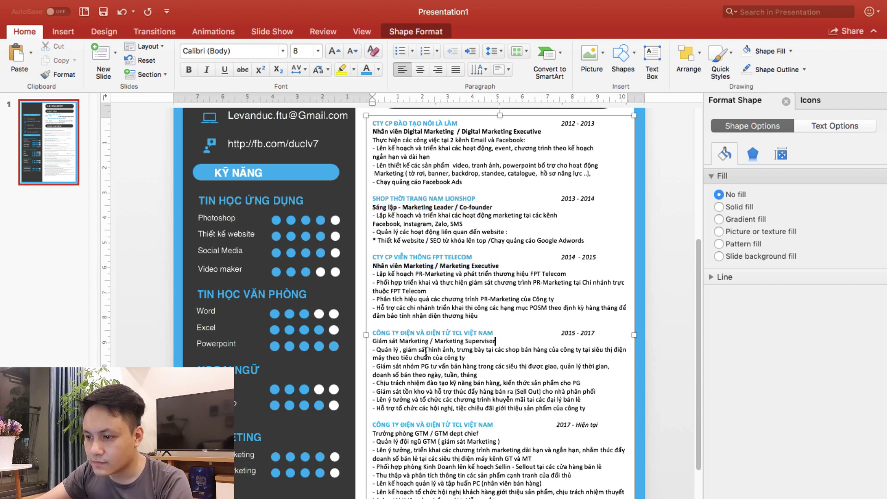
Bold the Marketing Supervisor and GTM dept chief job titles.
{"action": "left_click_drag", "start_coordinate": [496, 342], "coordinate": [373, 341]}
{"action": "key", "text": "super+b"}
{"action": "left_click", "coordinate": [481, 433]}
{"action": "scroll", "coordinate": [481, 416], "scroll_direction": "down", "scroll_amount": 3}
{"action": "left_click_drag", "start_coordinate": [481, 368], "coordinate": [373, 368]}
{"action": "key", "text": "super+b"}
{"action": "left_click", "coordinate": [521, 368]}
{"action": "scroll", "coordinate": [520, 427], "scroll_direction": "up", "scroll_amount": 3}
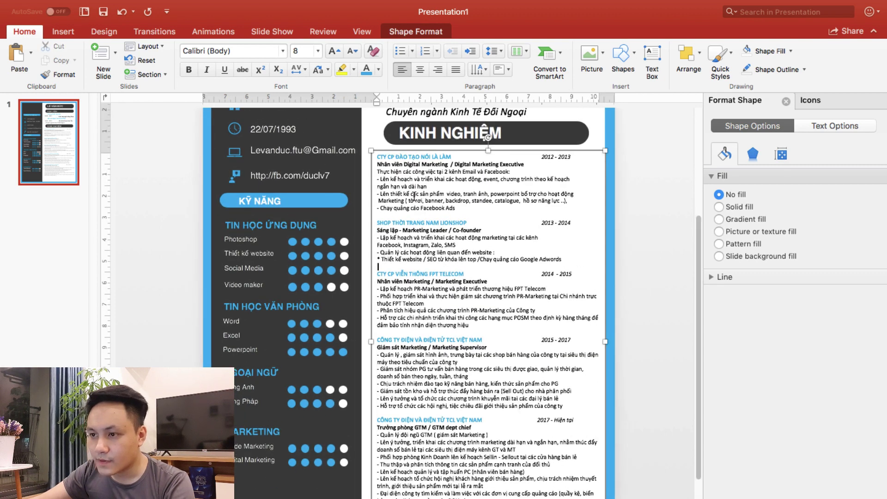
Set the first job's description lines to size 9 and enlarge the second job's text.
{"action": "left_click_drag", "start_coordinate": [379, 215], "coordinate": [378, 172]}
{"action": "left_click_drag", "start_coordinate": [456, 209], "coordinate": [377, 172]}
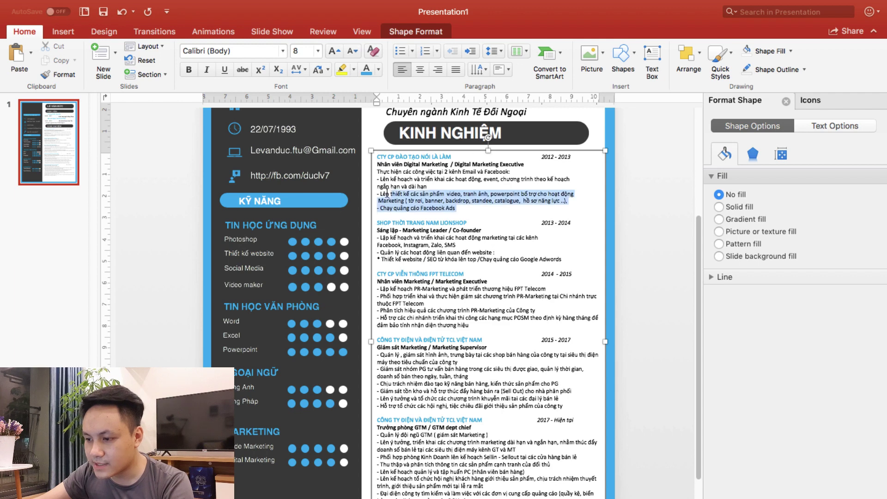
{"action": "left_click", "coordinate": [318, 51]}
{"action": "left_click", "coordinate": [308, 78]}
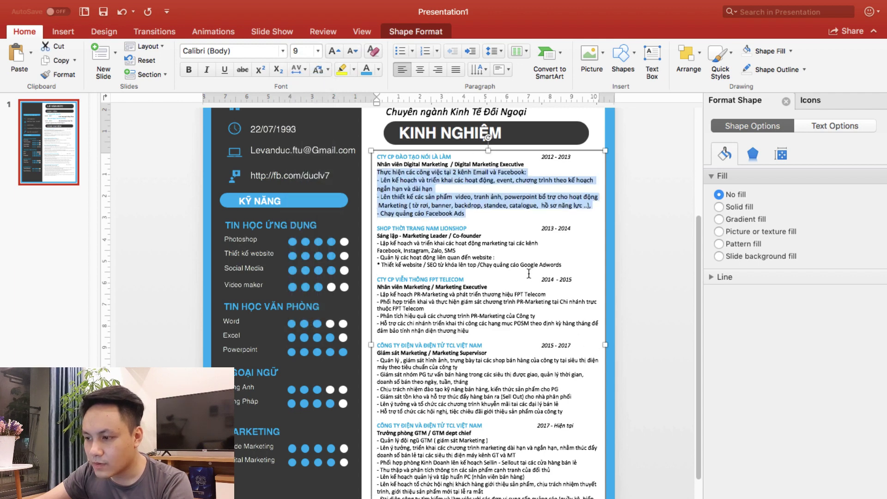
{"action": "left_click_drag", "start_coordinate": [562, 265], "coordinate": [377, 243]}
{"action": "left_click", "coordinate": [336, 56]}
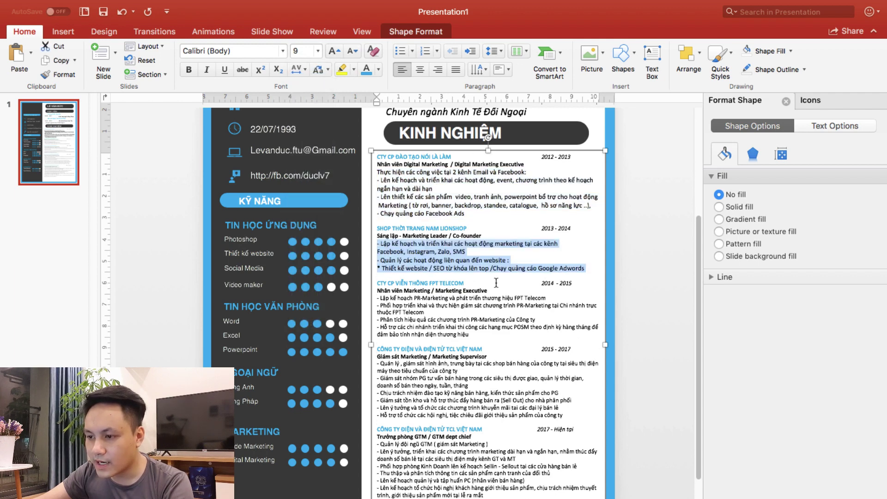
Enlarge the third and fourth jobs' bullet descriptions to size 9.
{"action": "left_click_drag", "start_coordinate": [470, 334], "coordinate": [361, 301]}
{"action": "left_click", "coordinate": [334, 50]}
{"action": "left_click", "coordinate": [536, 331]}
{"action": "scroll", "coordinate": [536, 328], "scroll_direction": "down", "scroll_amount": 2}
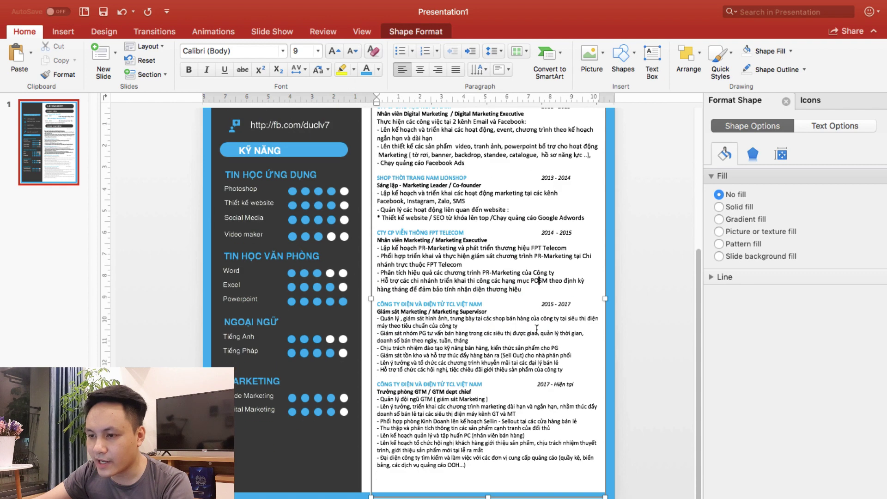
{"action": "left_click_drag", "start_coordinate": [420, 332], "coordinate": [376, 319]}
{"action": "left_click", "coordinate": [329, 51]}
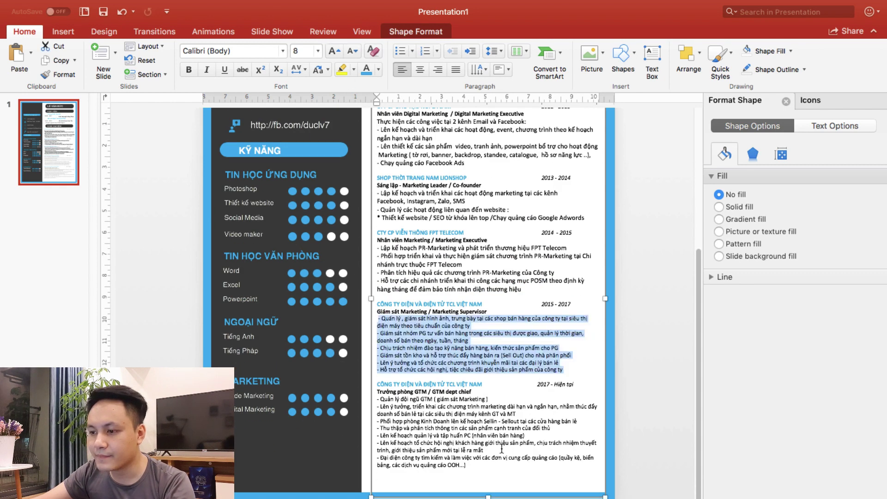
{"action": "mouse_move", "coordinate": [491, 471]}
{"action": "left_mouse_down"}
{"action": "mouse_move", "coordinate": [381, 428]}
{"action": "mouse_move", "coordinate": [377, 407]}
{"action": "left_mouse_up"}
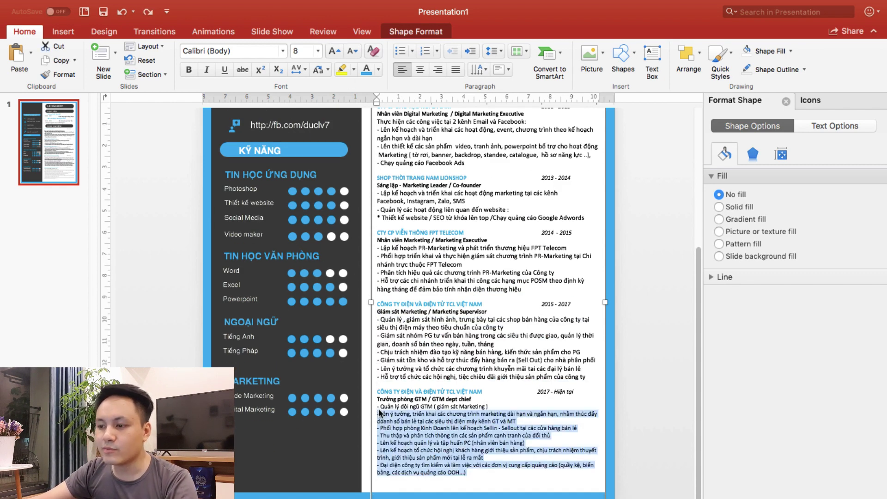
{"action": "left_click", "coordinate": [333, 51]}
Widen the experience text box leftward so the duty lines run longer.
{"action": "left_click_drag", "start_coordinate": [606, 311], "coordinate": [609, 313]}
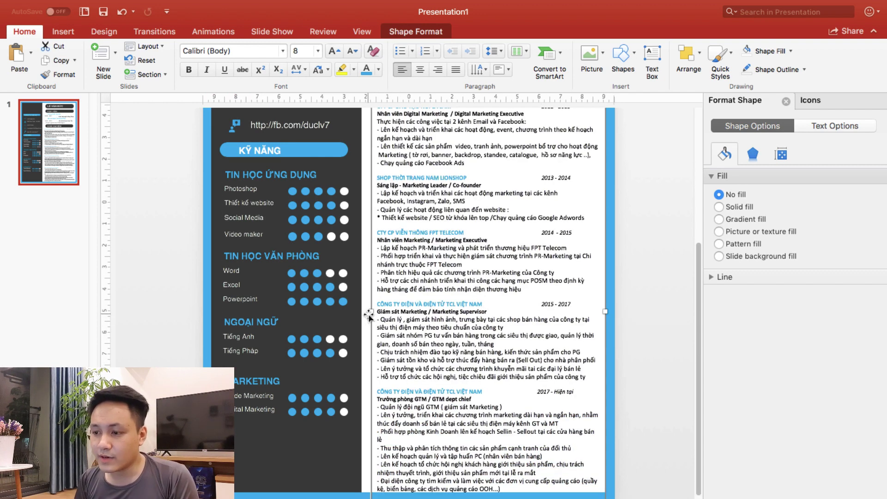
{"action": "left_click_drag", "start_coordinate": [373, 314], "coordinate": [365, 315]}
{"action": "left_click", "coordinate": [182, 323]}
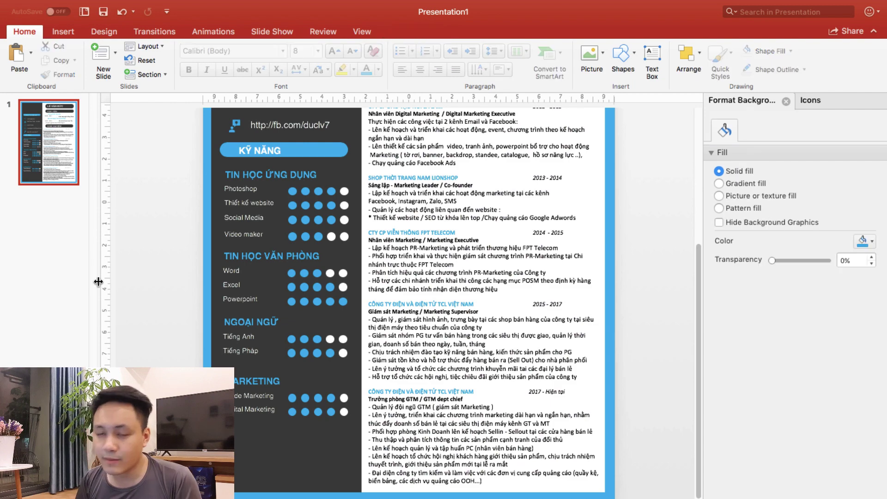
{"action": "scroll", "coordinate": [270, 291], "scroll_direction": "down", "scroll_amount": 5}
{"action": "scroll", "coordinate": [270, 291], "scroll_direction": "up", "scroll_amount": 2}
{"action": "scroll", "coordinate": [270, 291], "scroll_direction": "up", "scroll_amount": 2}
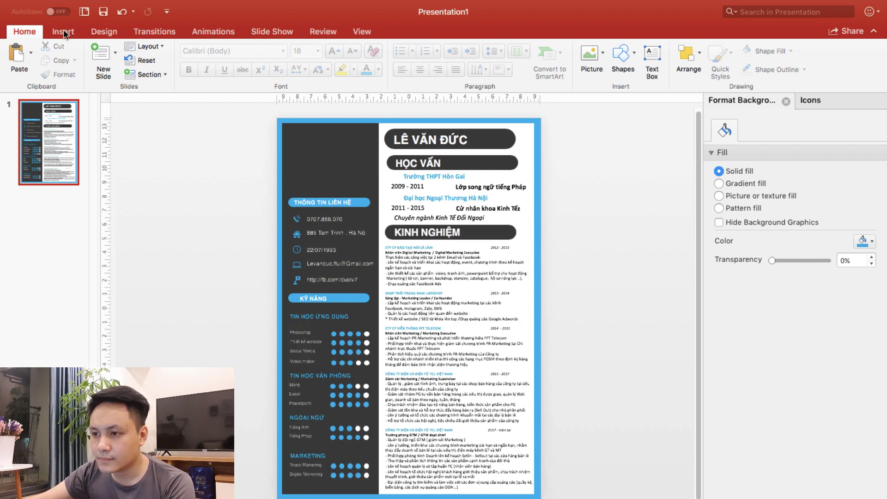
Insert the photo of the man in a suit from a file.
{"action": "left_click", "coordinate": [63, 31]}
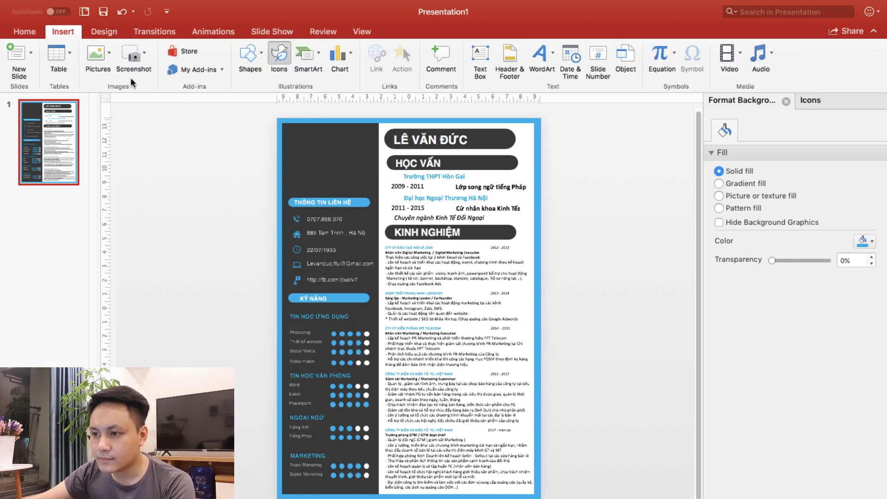
{"action": "left_click", "coordinate": [101, 57]}
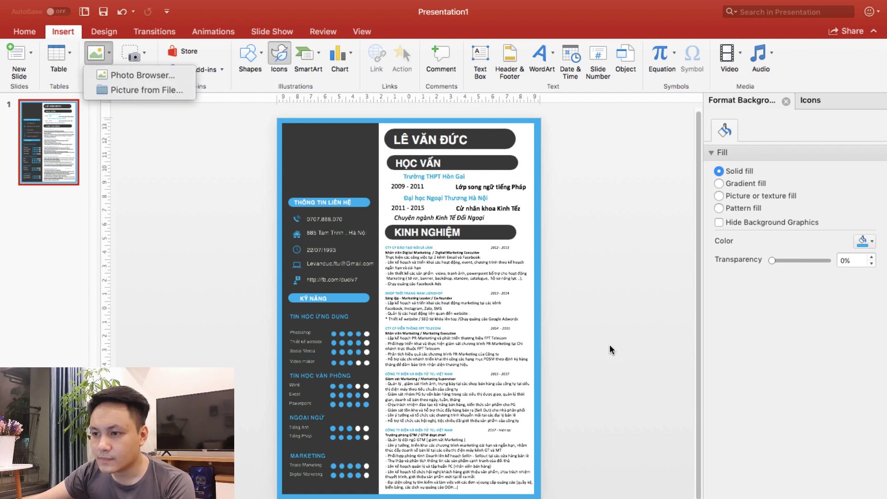
{"action": "left_click", "coordinate": [147, 90]}
{"action": "double_click", "coordinate": [443, 93]}
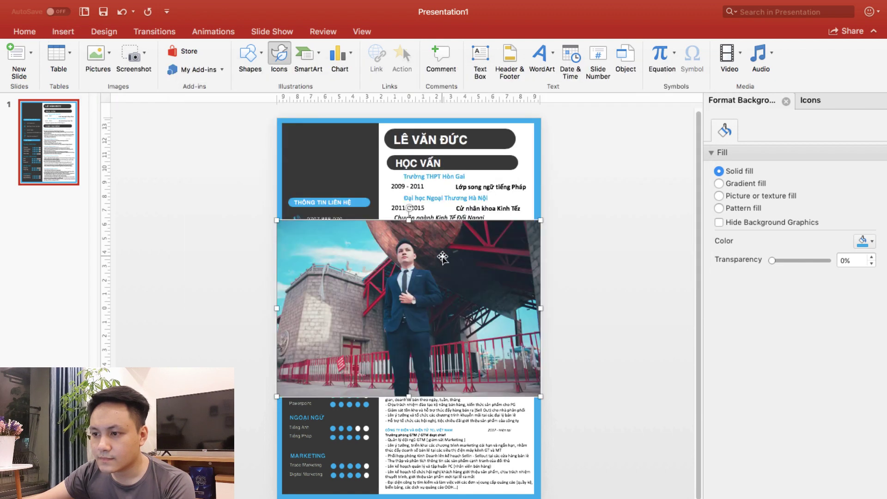
Crop the photo's sides and crop it to an oval, enlarging it within the circle.
{"action": "left_click_drag", "start_coordinate": [540, 311], "coordinate": [496, 311]}
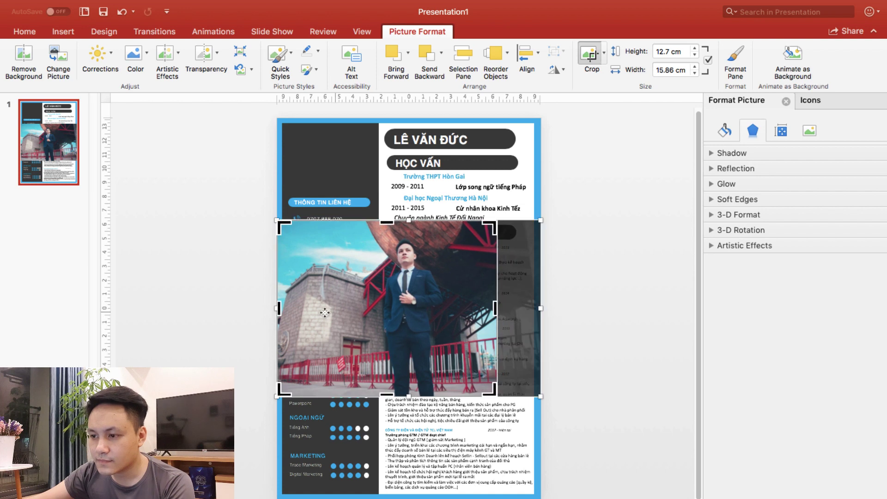
{"action": "left_click_drag", "start_coordinate": [278, 308], "coordinate": [328, 308]}
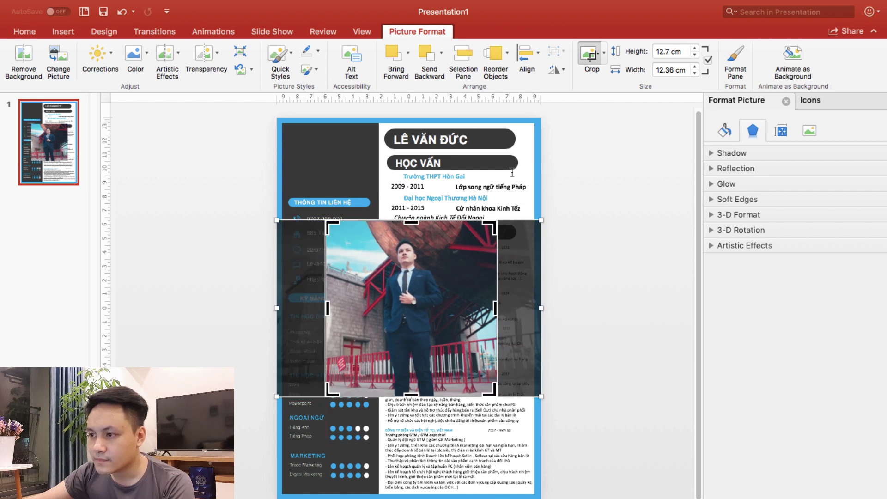
{"action": "left_click", "coordinate": [604, 53]}
{"action": "left_click", "coordinate": [327, 147]}
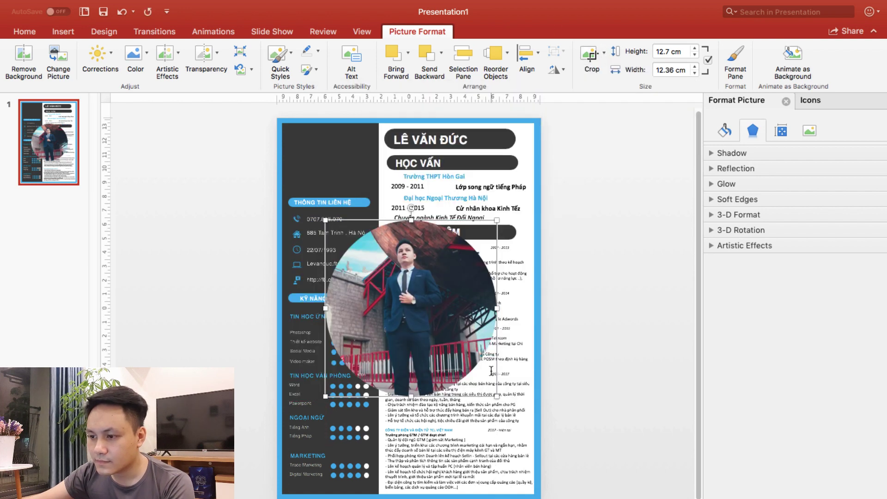
{"action": "left_click", "coordinate": [597, 58]}
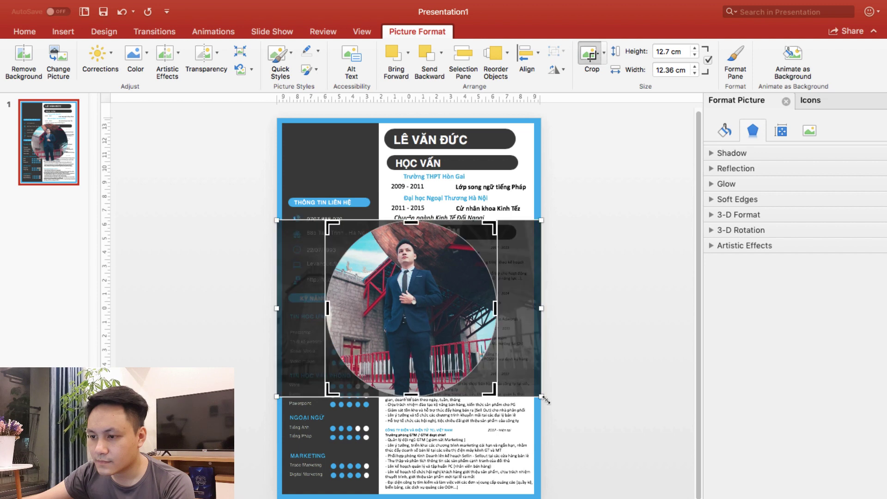
{"action": "left_click_drag", "start_coordinate": [542, 396], "coordinate": [624, 495]}
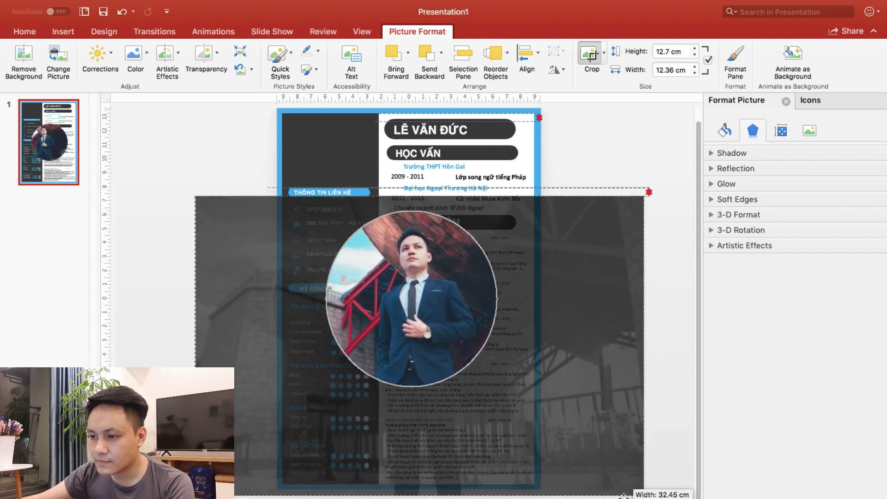
{"action": "key", "text": "Escape"}
Move and shrink the circular photo into the top-left slot above THÔNG TIN LIÊN HỆ.
{"action": "left_click_drag", "start_coordinate": [472, 355], "coordinate": [410, 250]}
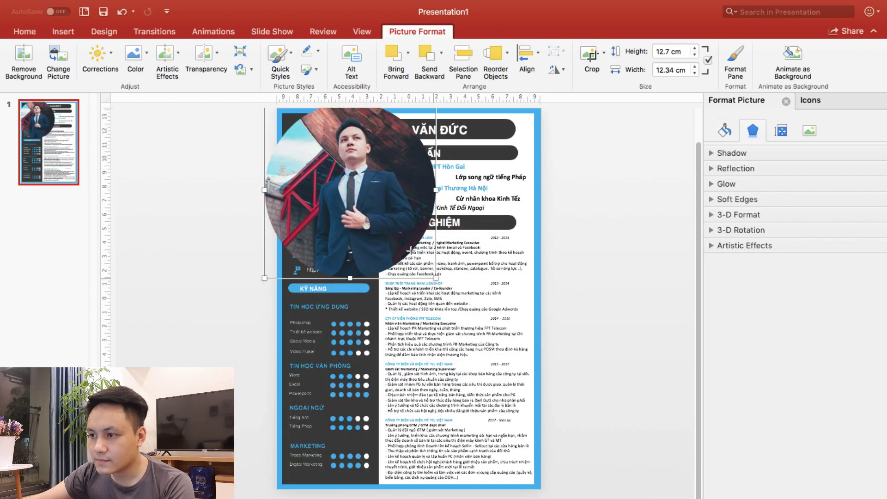
{"action": "left_click_drag", "start_coordinate": [436, 279], "coordinate": [358, 183]}
{"action": "left_click", "coordinate": [620, 215]}
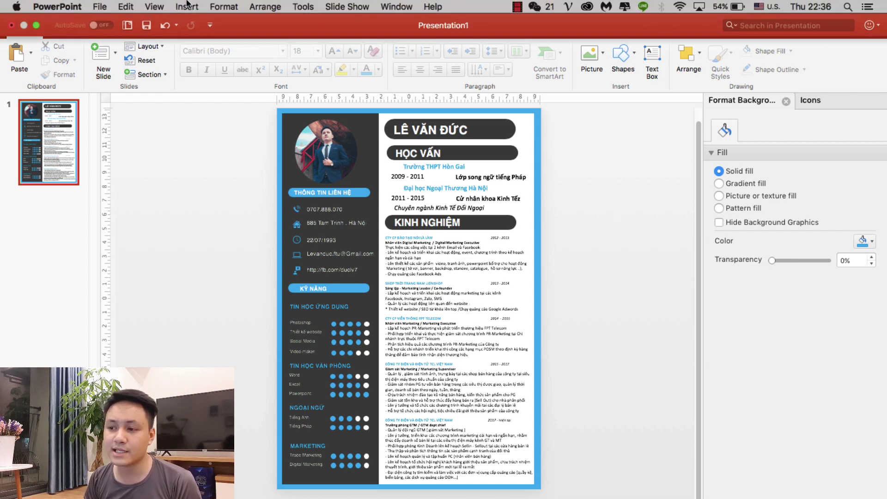
Save the presentation as PDF to export FULL CV.pdf.
{"action": "left_click", "coordinate": [100, 6]}
{"action": "left_click", "coordinate": [135, 98]}
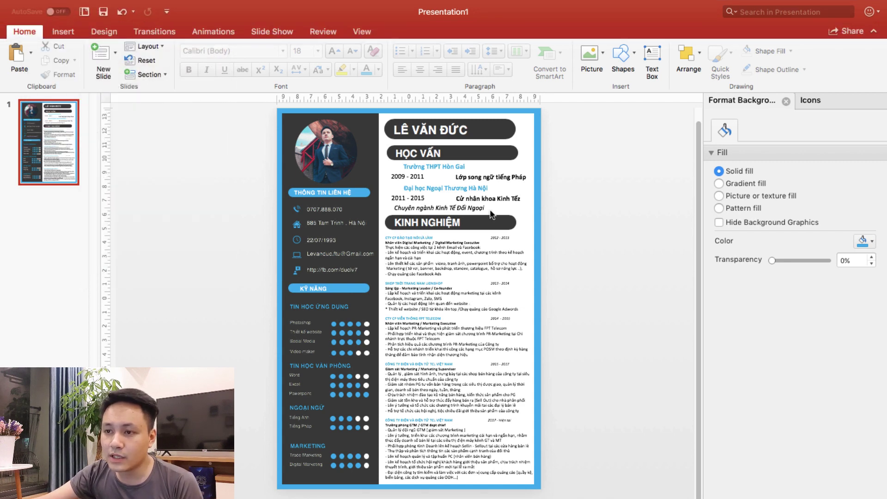
{"action": "left_click", "coordinate": [457, 277]}
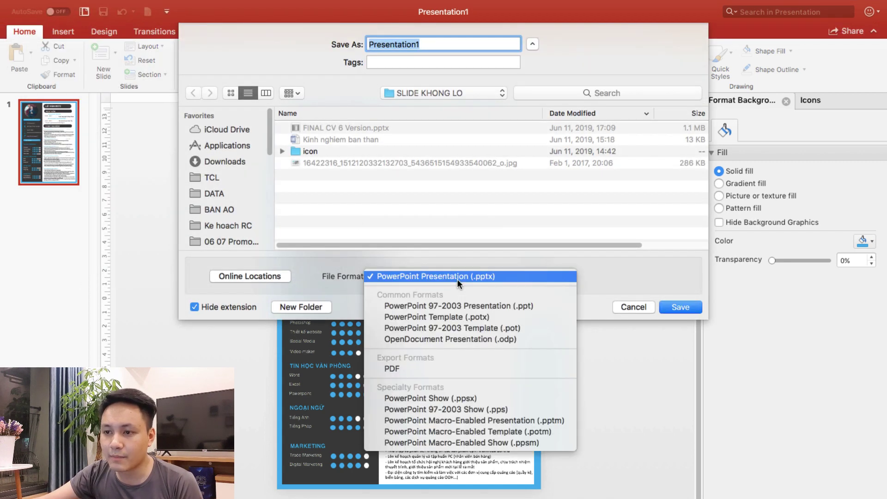
{"action": "left_click", "coordinate": [446, 368]}
{"action": "type", "text": "FULL CV"}
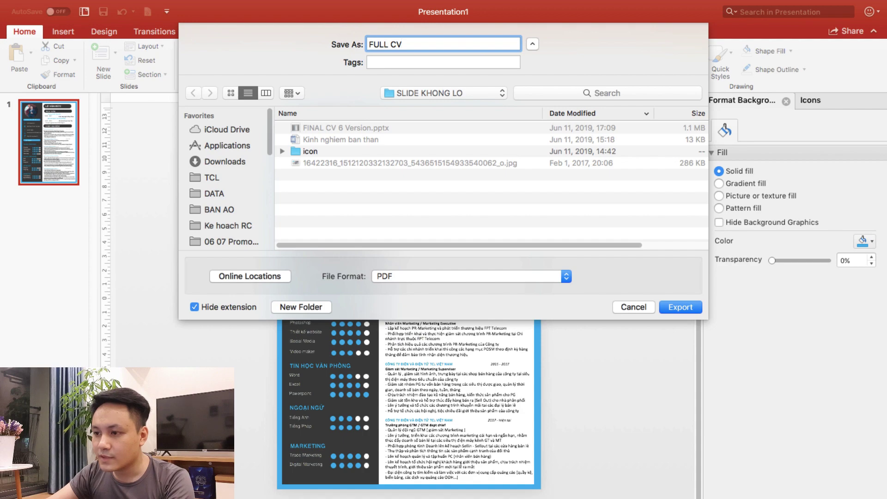
{"action": "key", "text": "Return"}
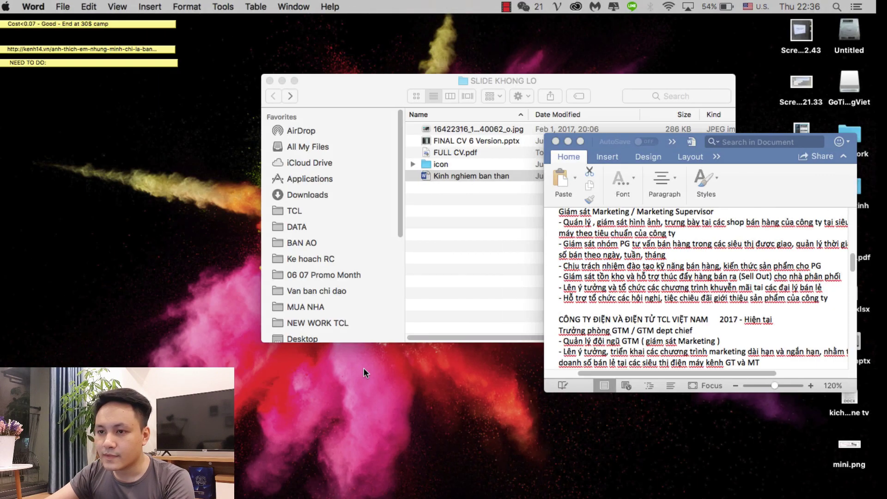
Open FULL CV.pdf in Preview and show it full screen.
{"action": "left_click", "coordinate": [468, 152]}
{"action": "double_click", "coordinate": [467, 152]}
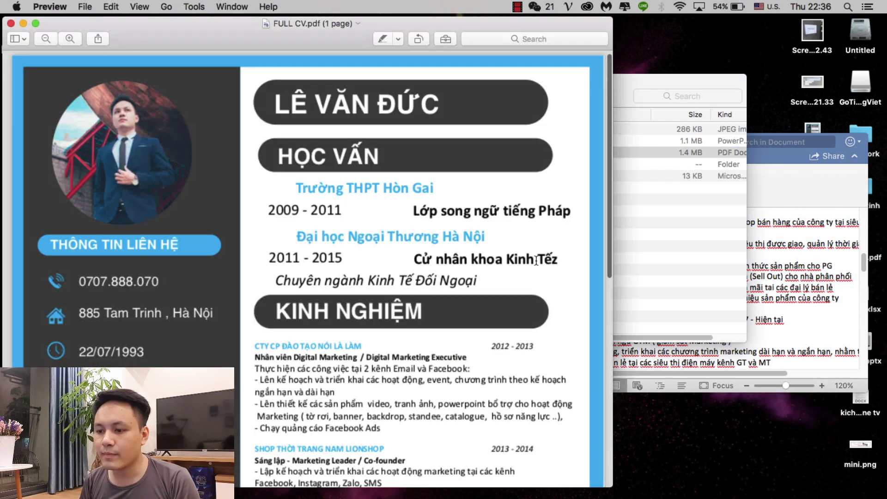
{"action": "left_click", "coordinate": [36, 23]}
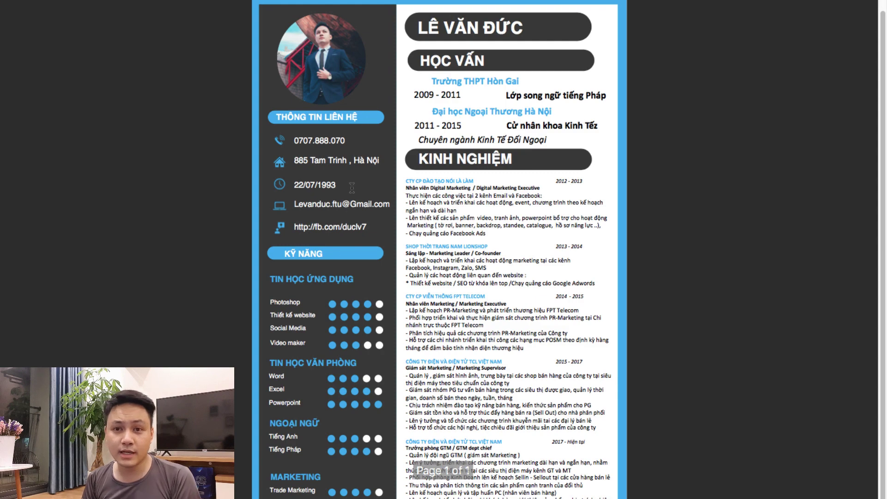